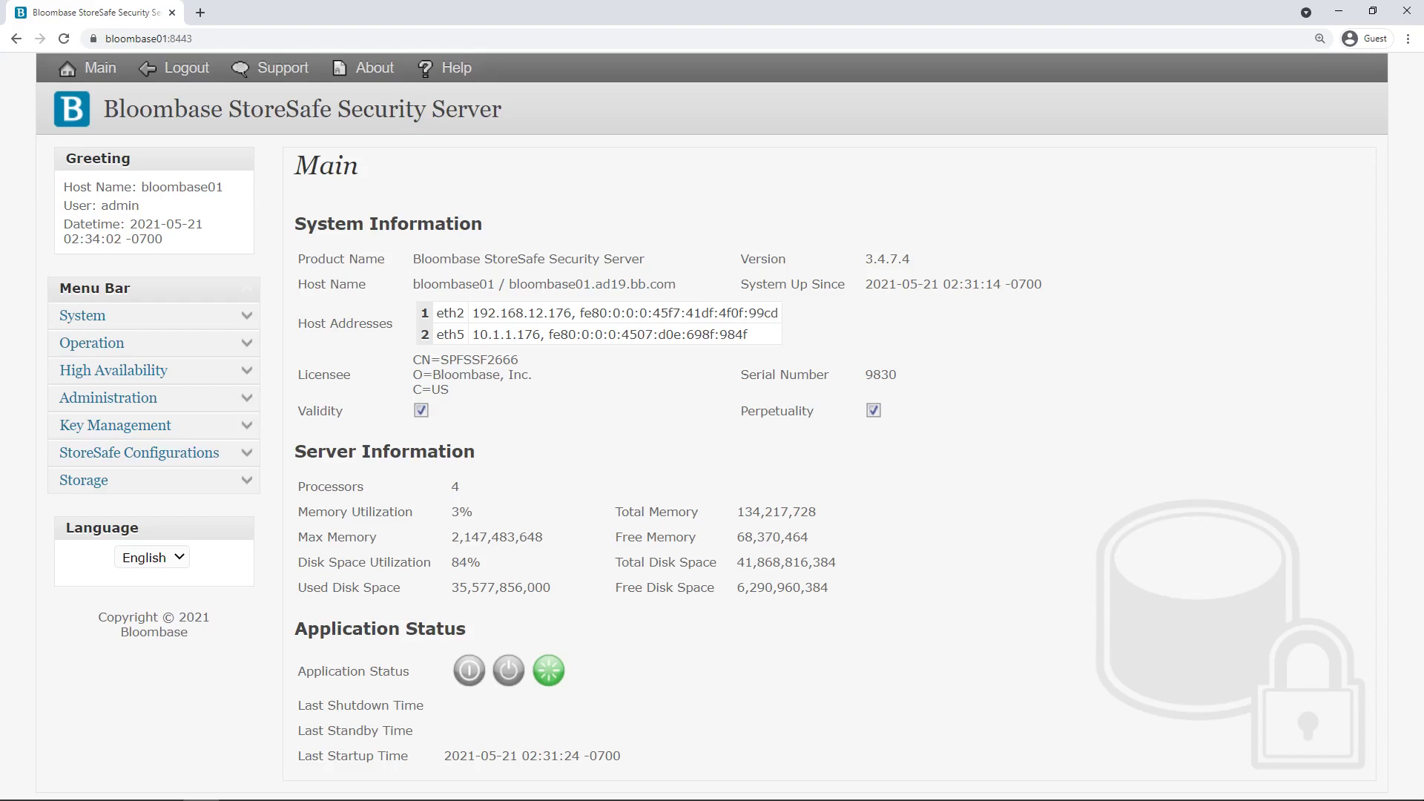
# Find the storage01 entry under Physical Storage and open its storage configuration.
pyautogui.click(246, 481)
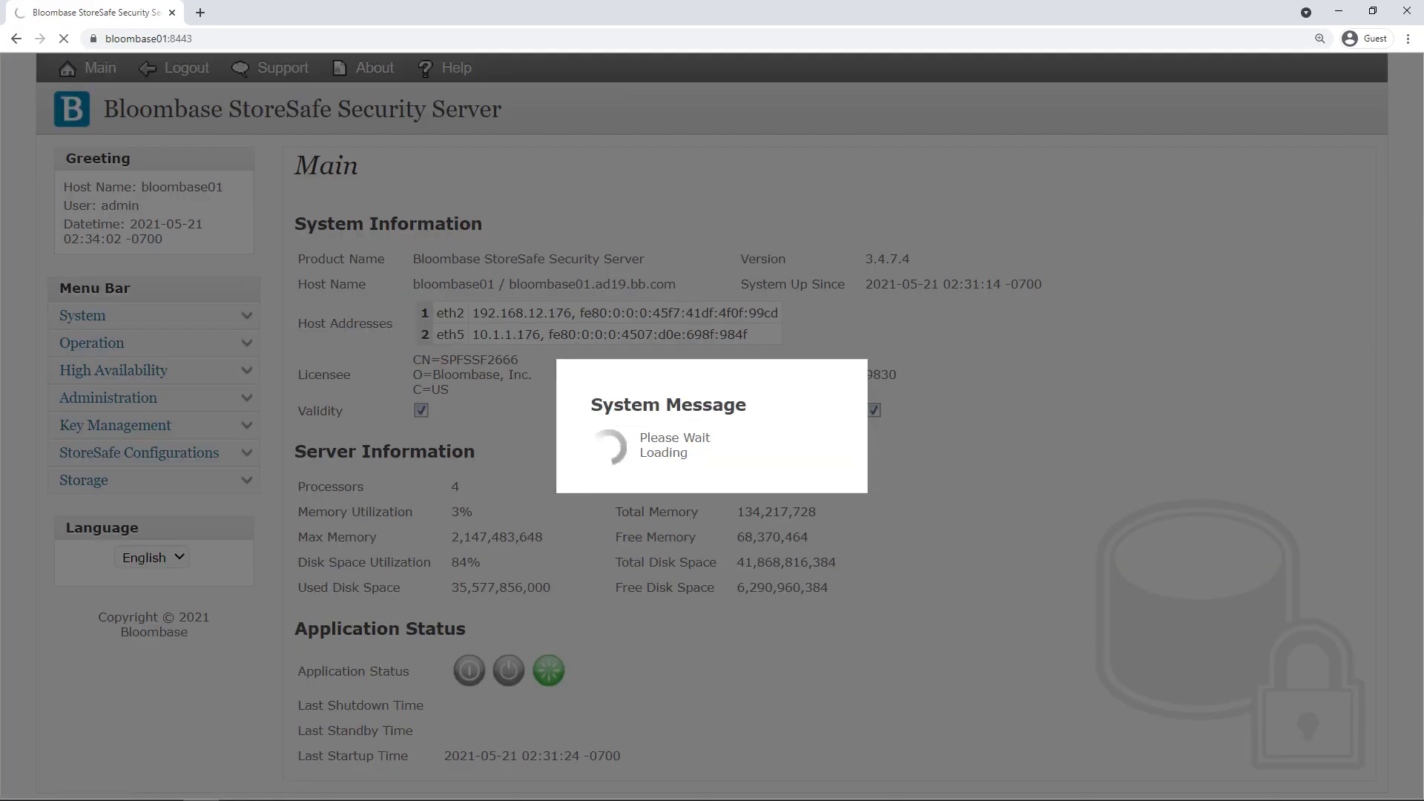
pyautogui.click(135, 586)
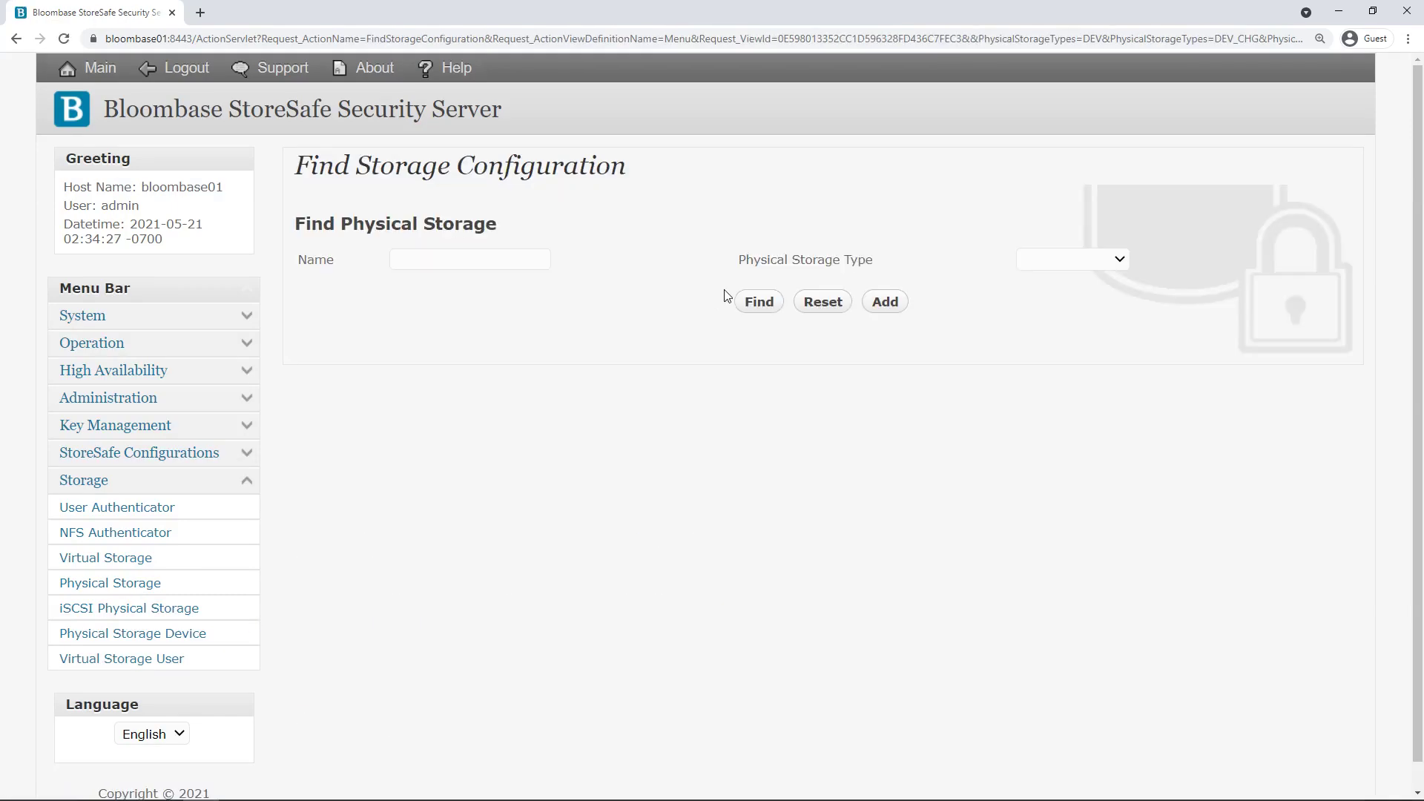
pyautogui.click(758, 302)
pyautogui.click(384, 403)
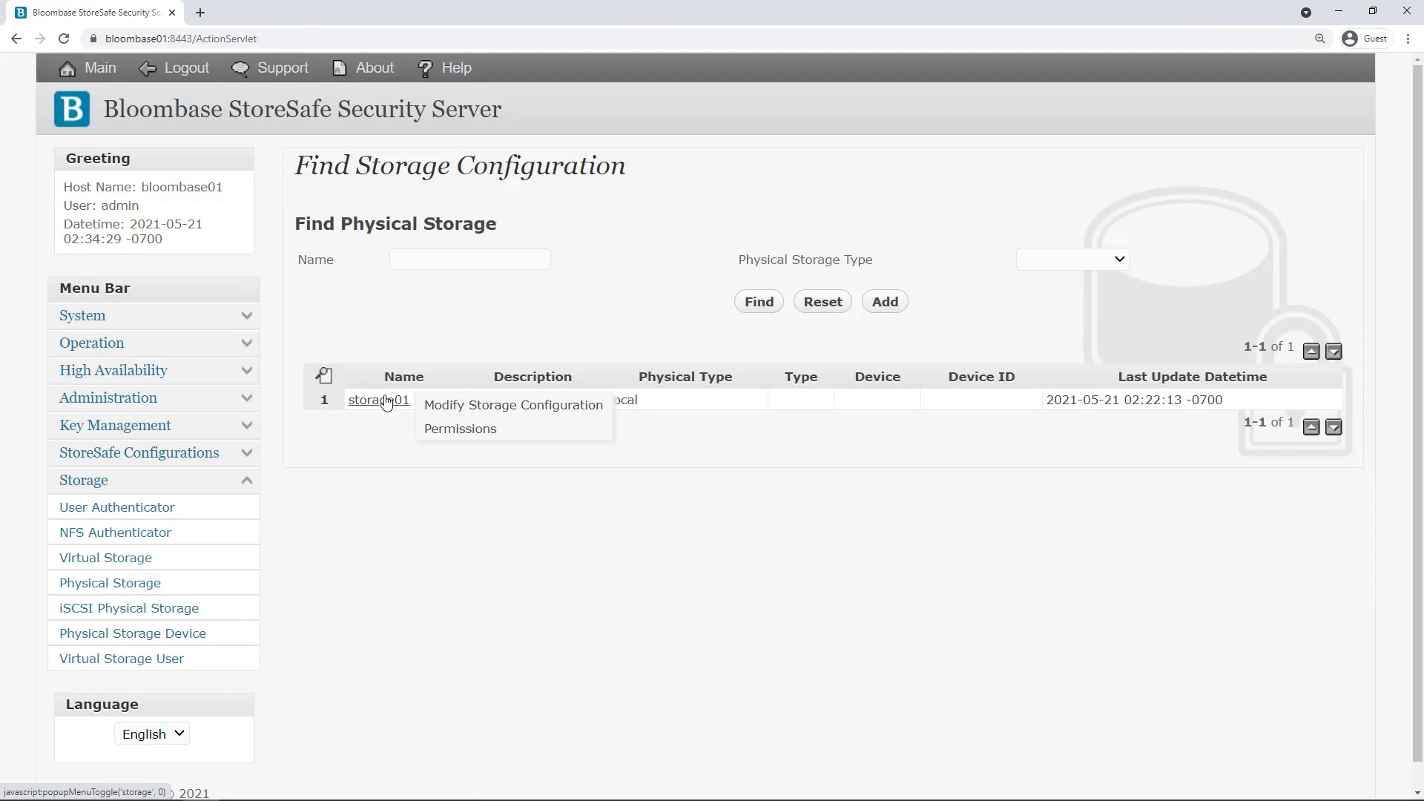
pyautogui.click(509, 405)
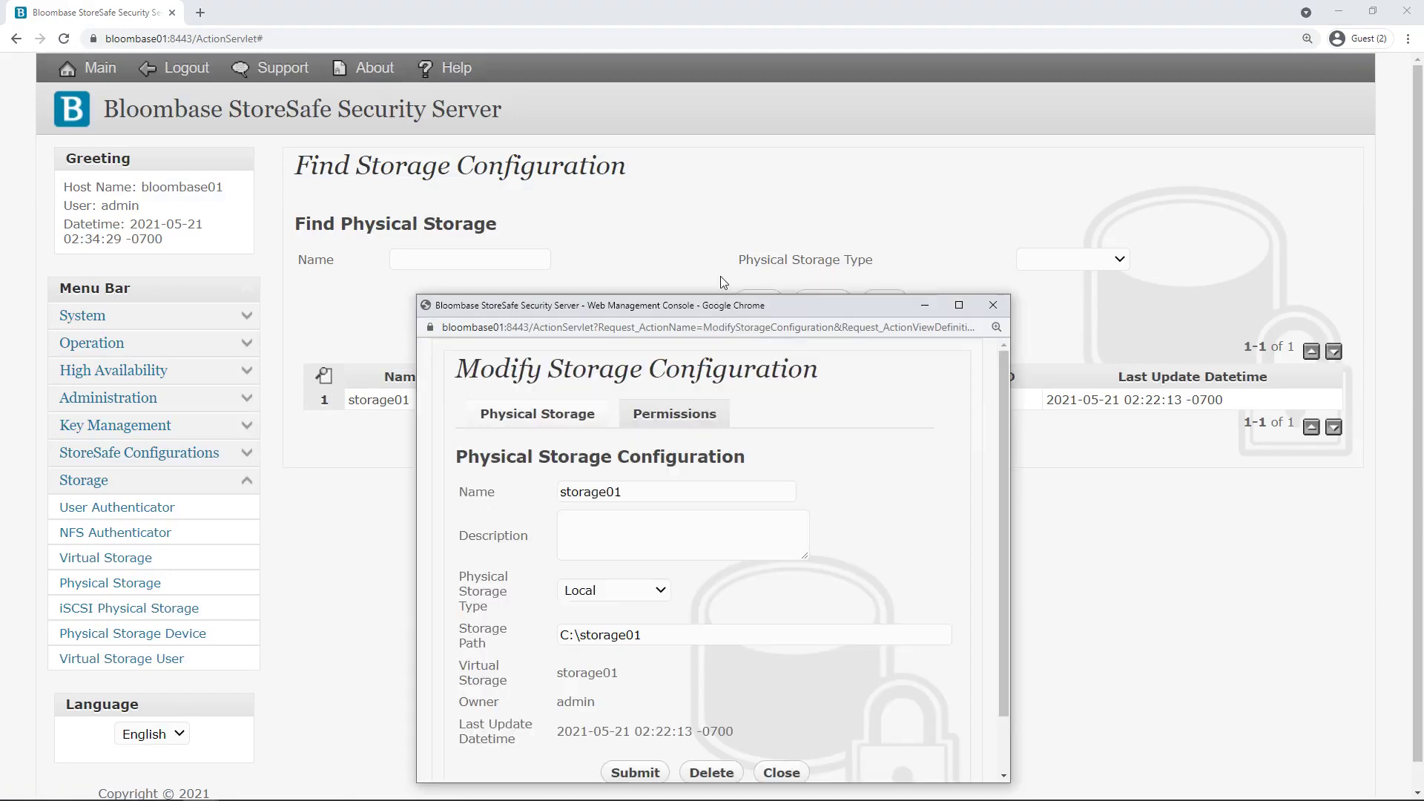
# Confirm storage01 is Local storage at C:\storage01, close it, and go to Virtual Storage.
pyautogui.moveTo(729, 307); pyautogui.dragTo(724, 228)
pyautogui.doubleClick(649, 412)
pyautogui.click(652, 449)
pyautogui.click(659, 511)
pyautogui.click(620, 556)
pyautogui.press('Tab')
pyautogui.click(822, 694)
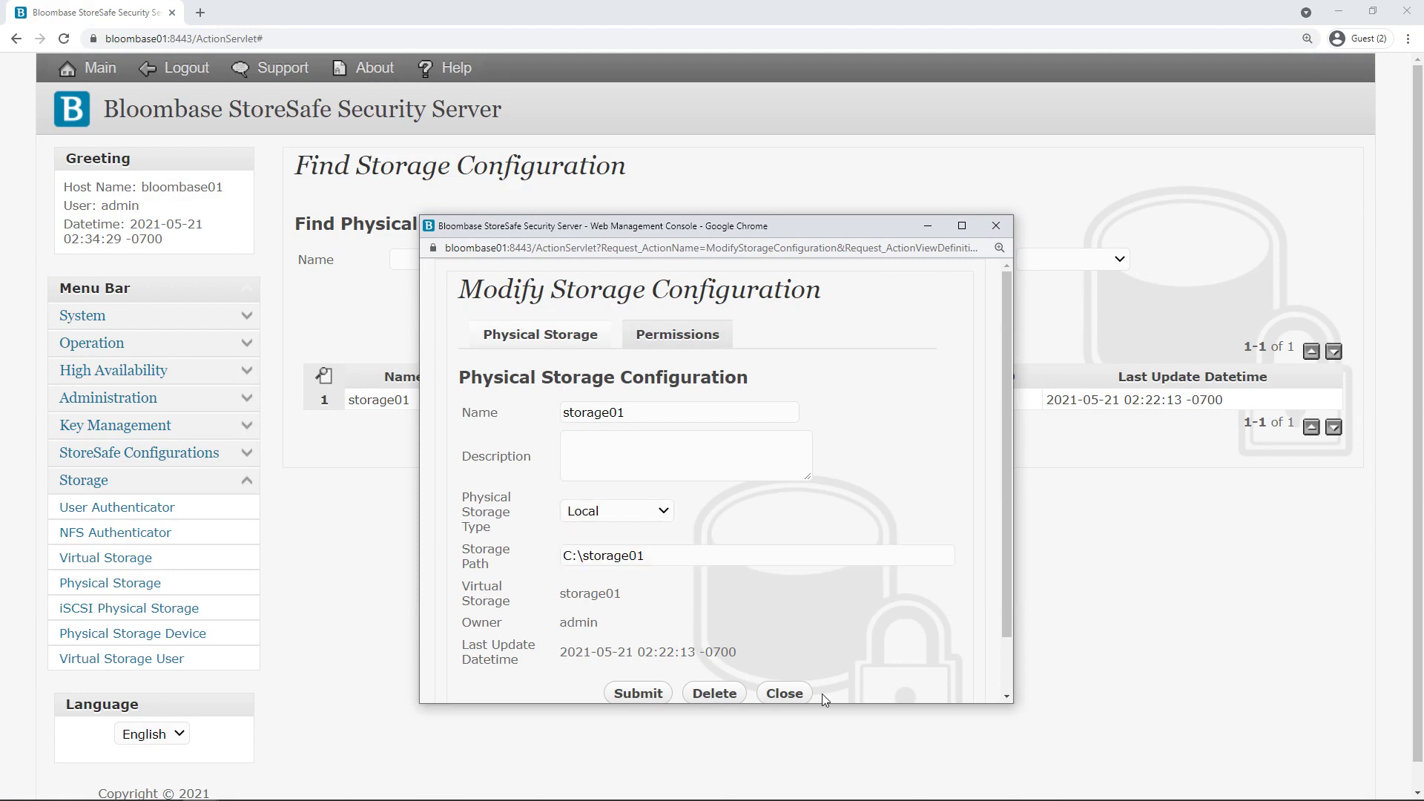
pyautogui.click(785, 693)
pyautogui.click(119, 557)
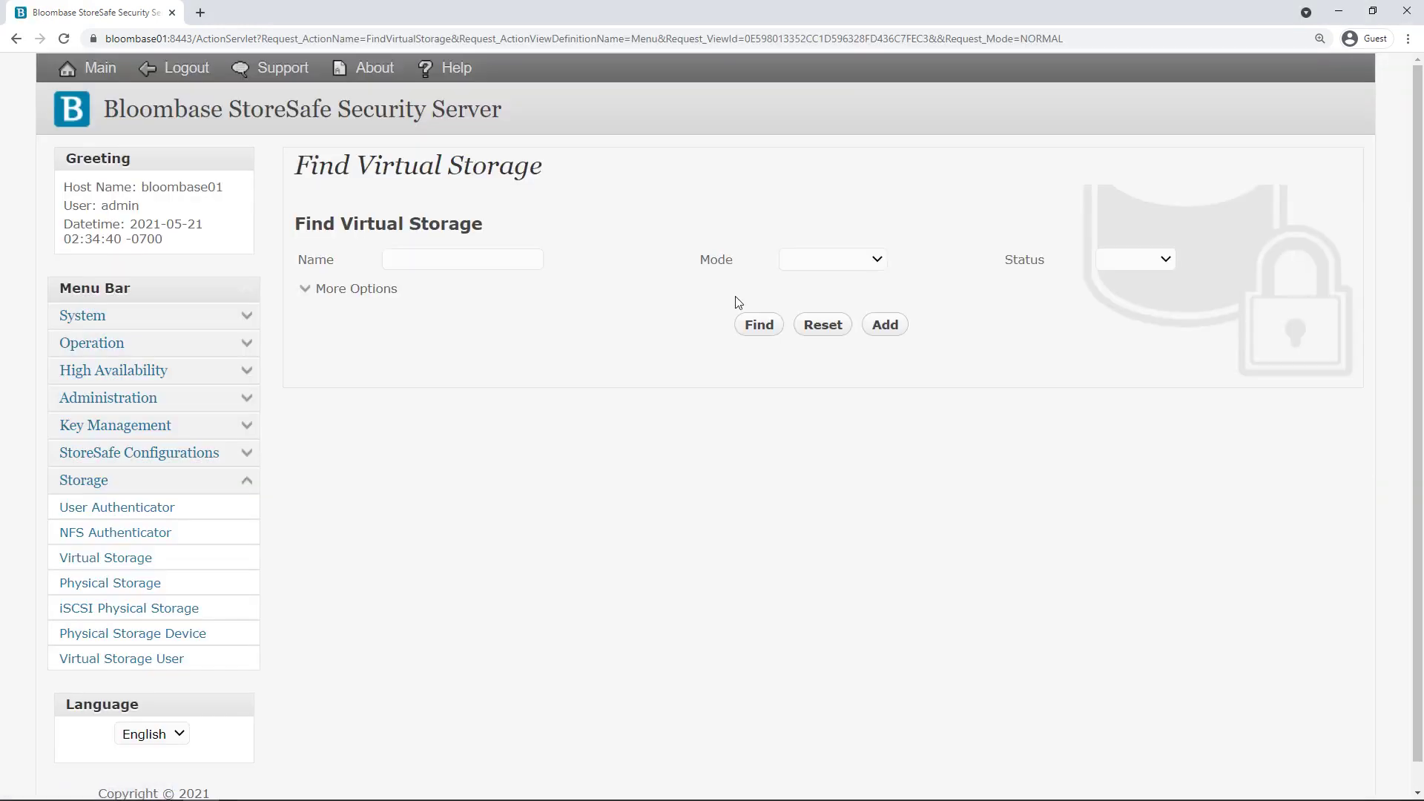
# Open storage01's virtual storage settings and check its mount path S:\.
pyautogui.click(767, 330)
pyautogui.click(398, 424)
pyautogui.click(564, 429)
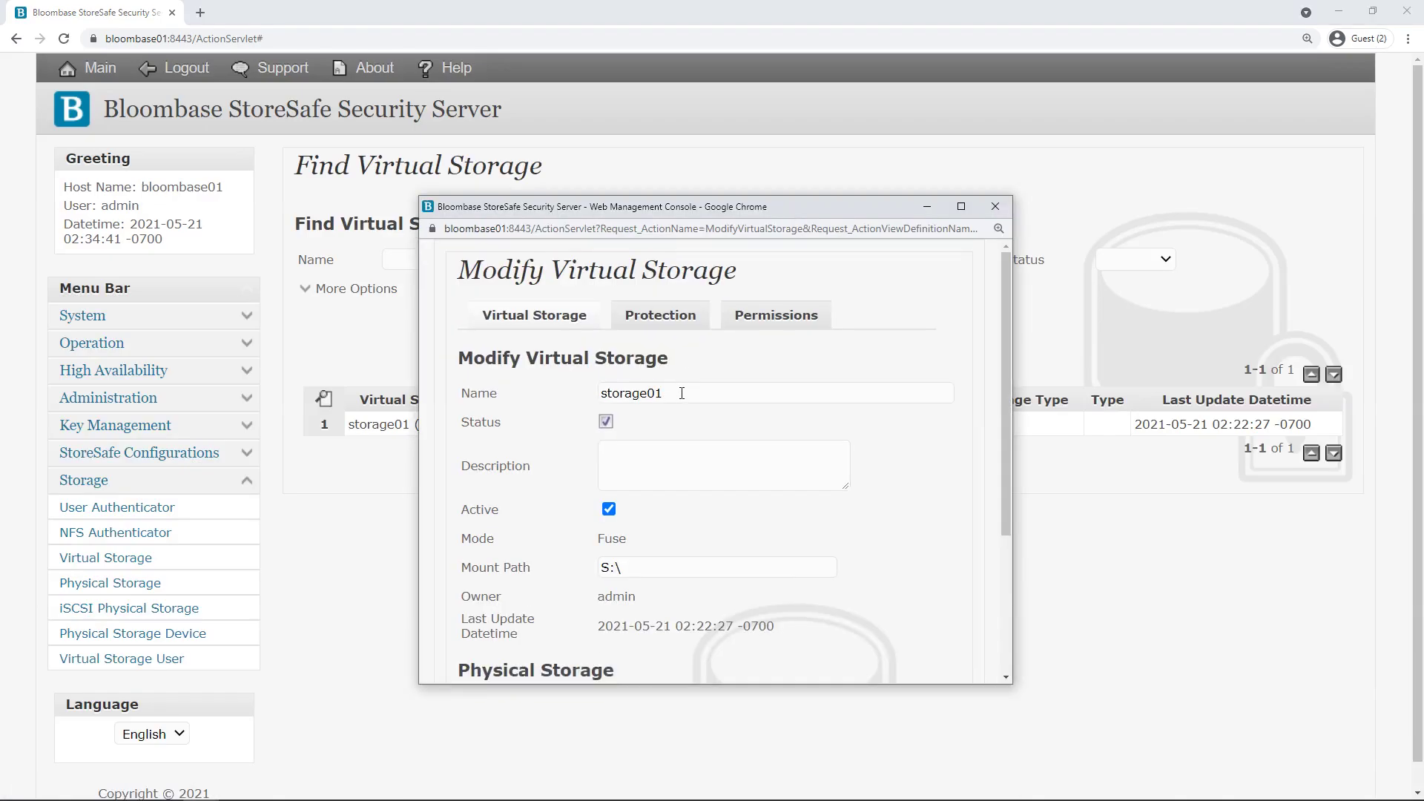
pyautogui.click(714, 431)
pyautogui.moveTo(632, 568); pyautogui.dragTo(599, 569)
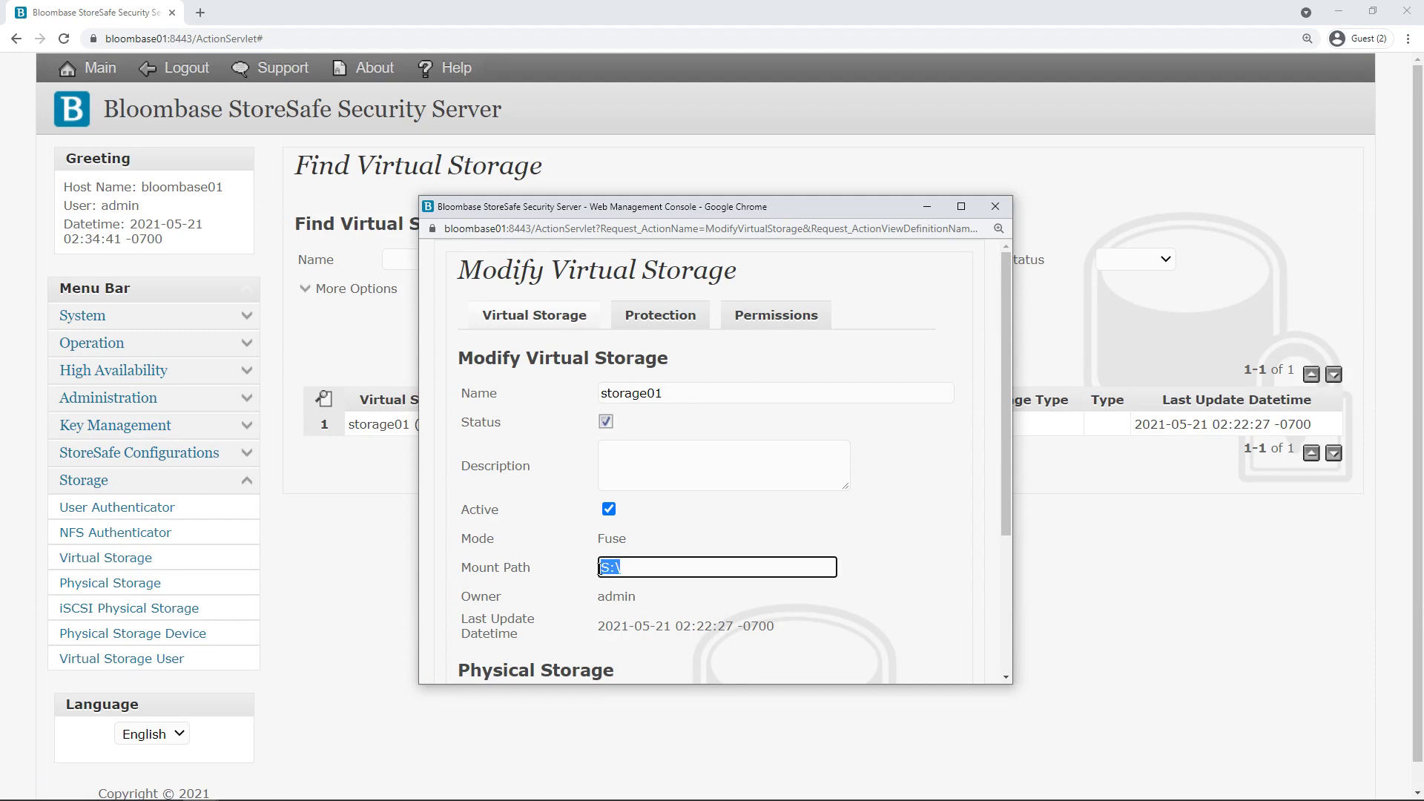
pyautogui.click(733, 510)
pyautogui.scroll(-3, 731, 509)
# Confirm storage01 as the backing physical storage in the lookup window.
pyautogui.click(700, 495)
pyautogui.moveTo(759, 411); pyautogui.dragTo(708, 195)
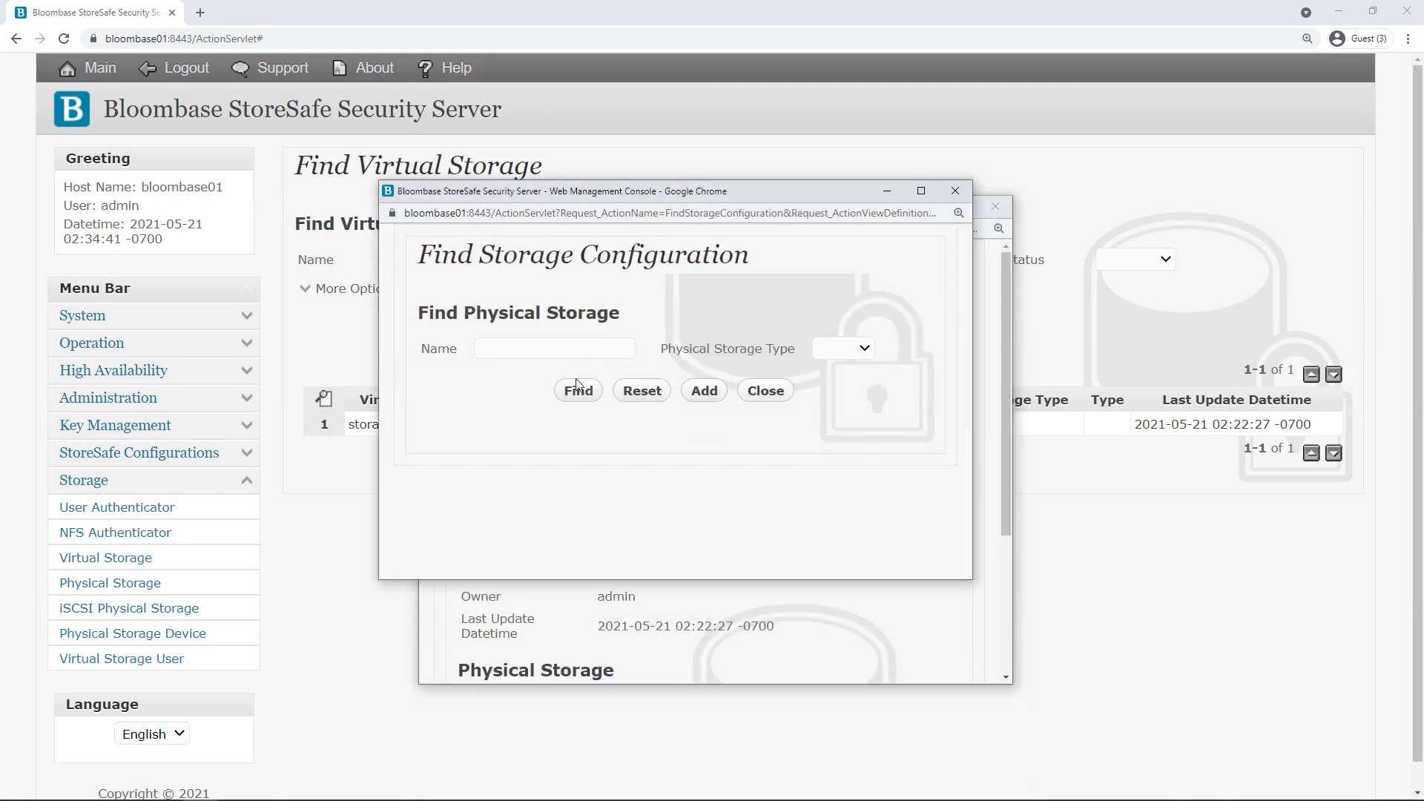
pyautogui.click(578, 386)
pyautogui.click(497, 497)
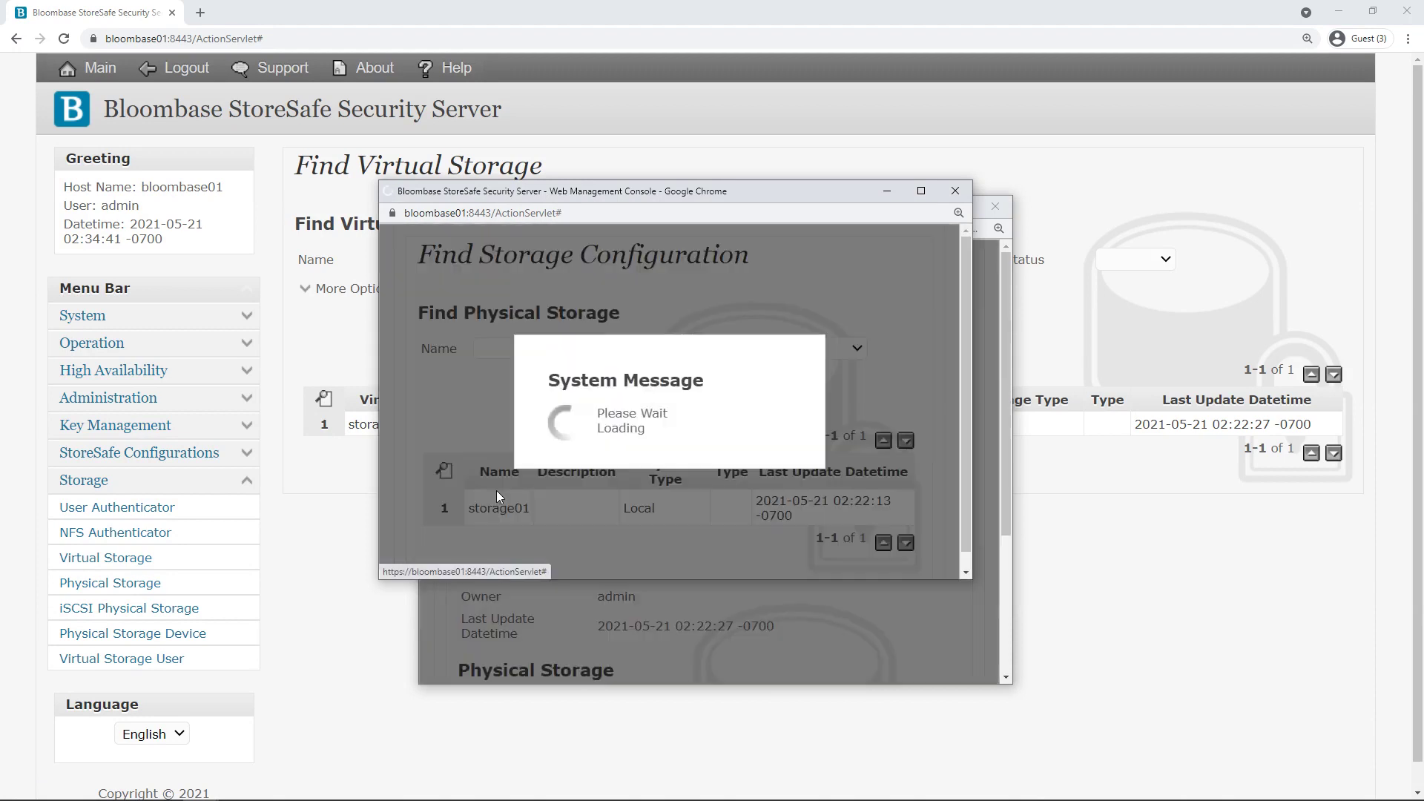
pyautogui.scroll(-3, 769, 469)
pyautogui.scroll(3, 658, 354)
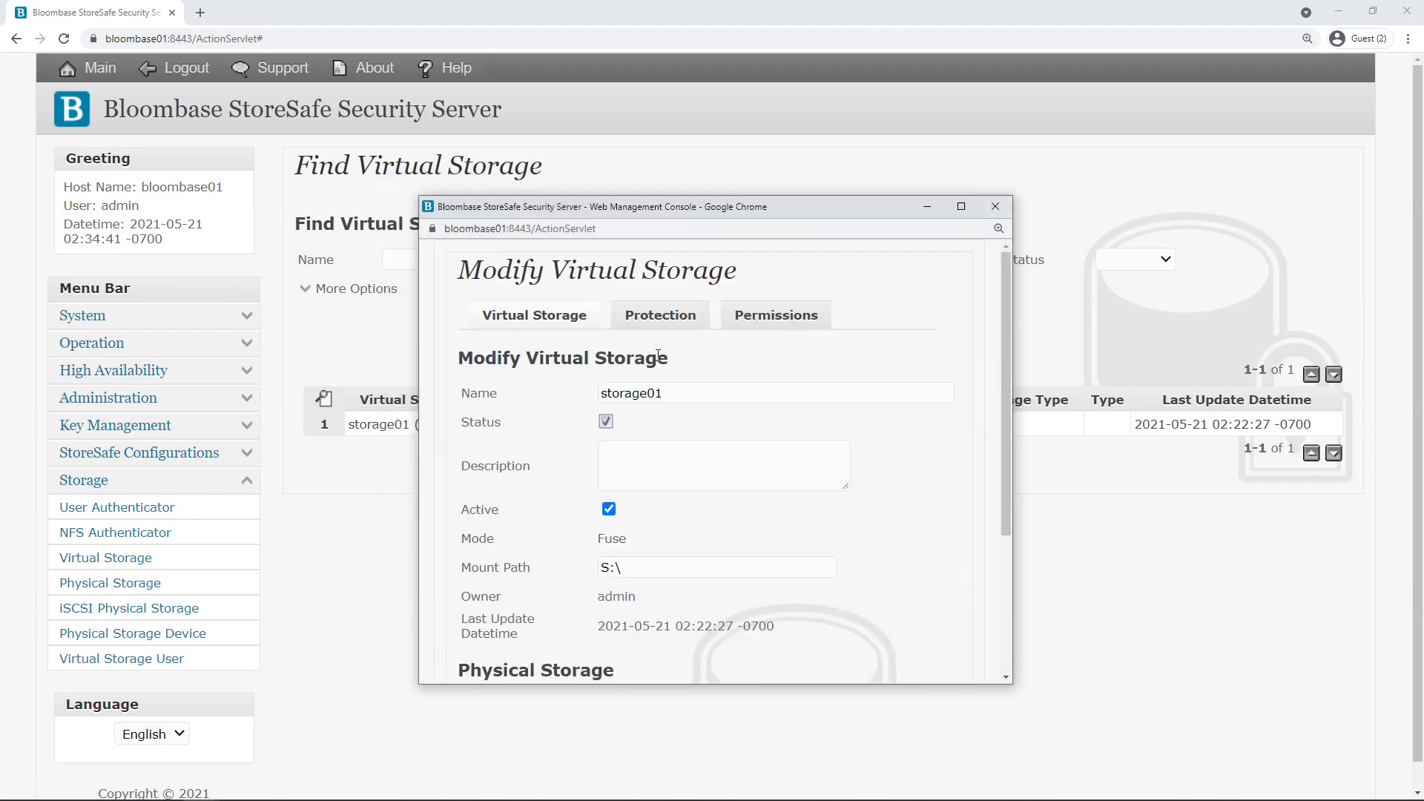
# Verify Privacy protection with key01 and AES 256, then close the settings.
pyautogui.click(646, 320)
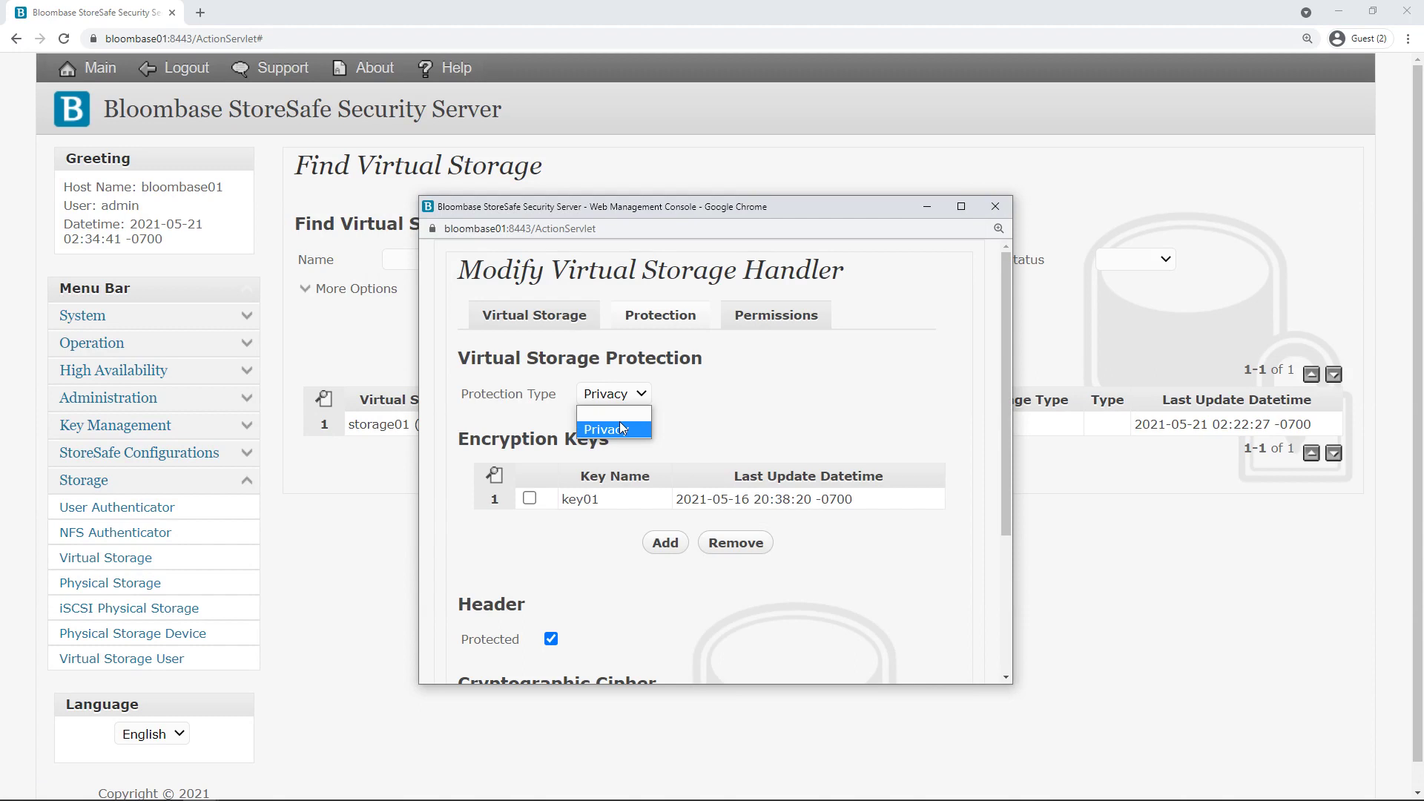
pyautogui.click(619, 430)
pyautogui.moveTo(607, 505); pyautogui.dragTo(553, 511)
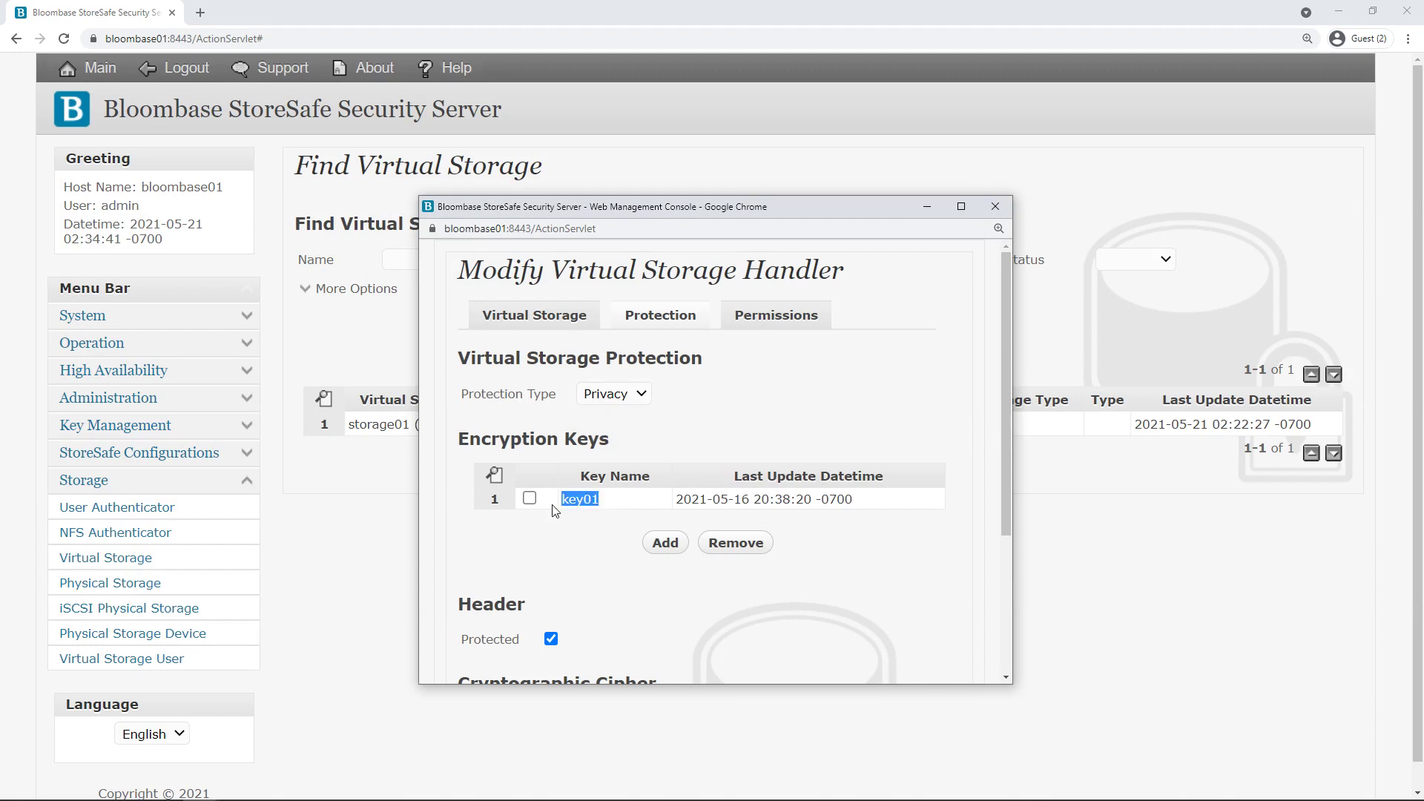
pyautogui.click(544, 563)
pyautogui.scroll(-3, 545, 563)
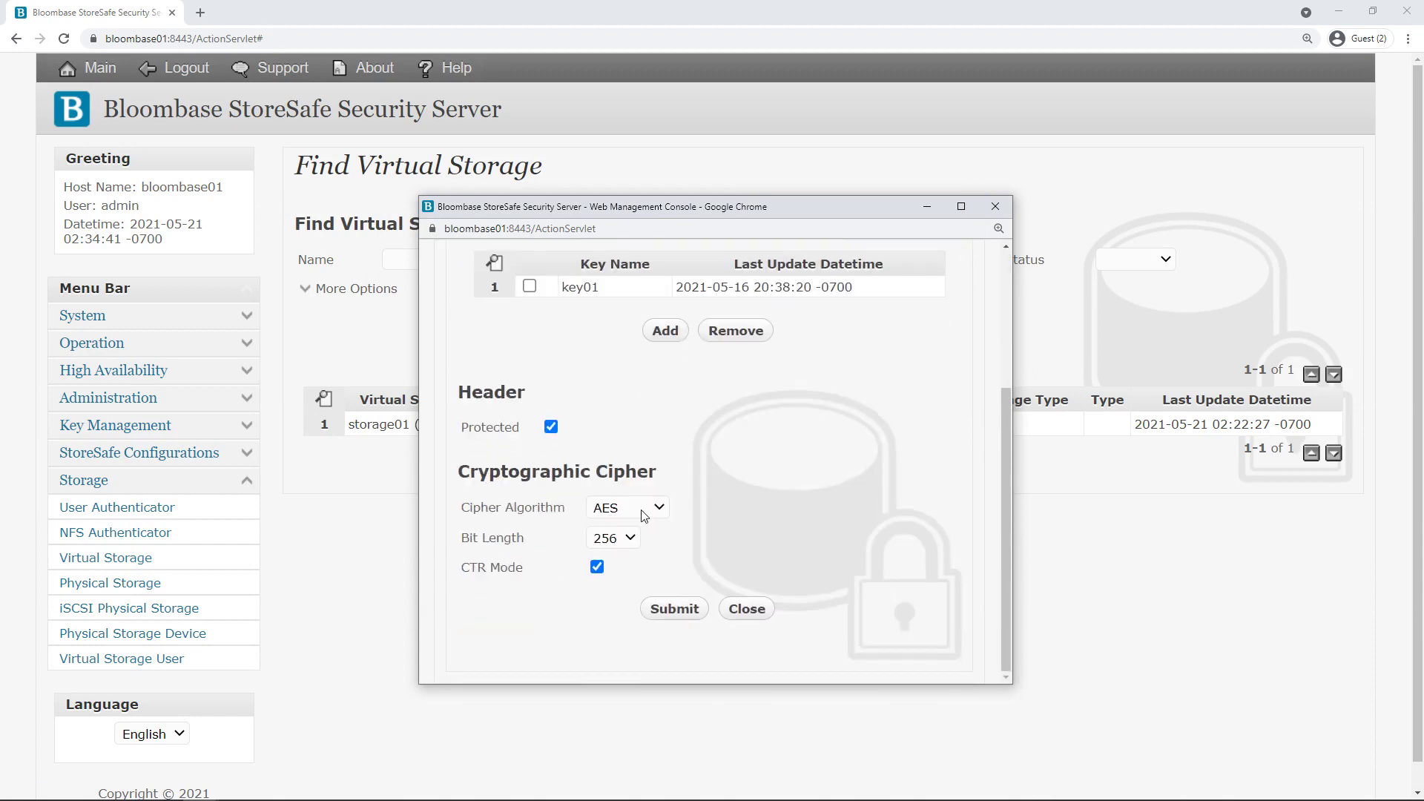
pyautogui.click(648, 509)
pyautogui.click(623, 536)
pyautogui.click(621, 538)
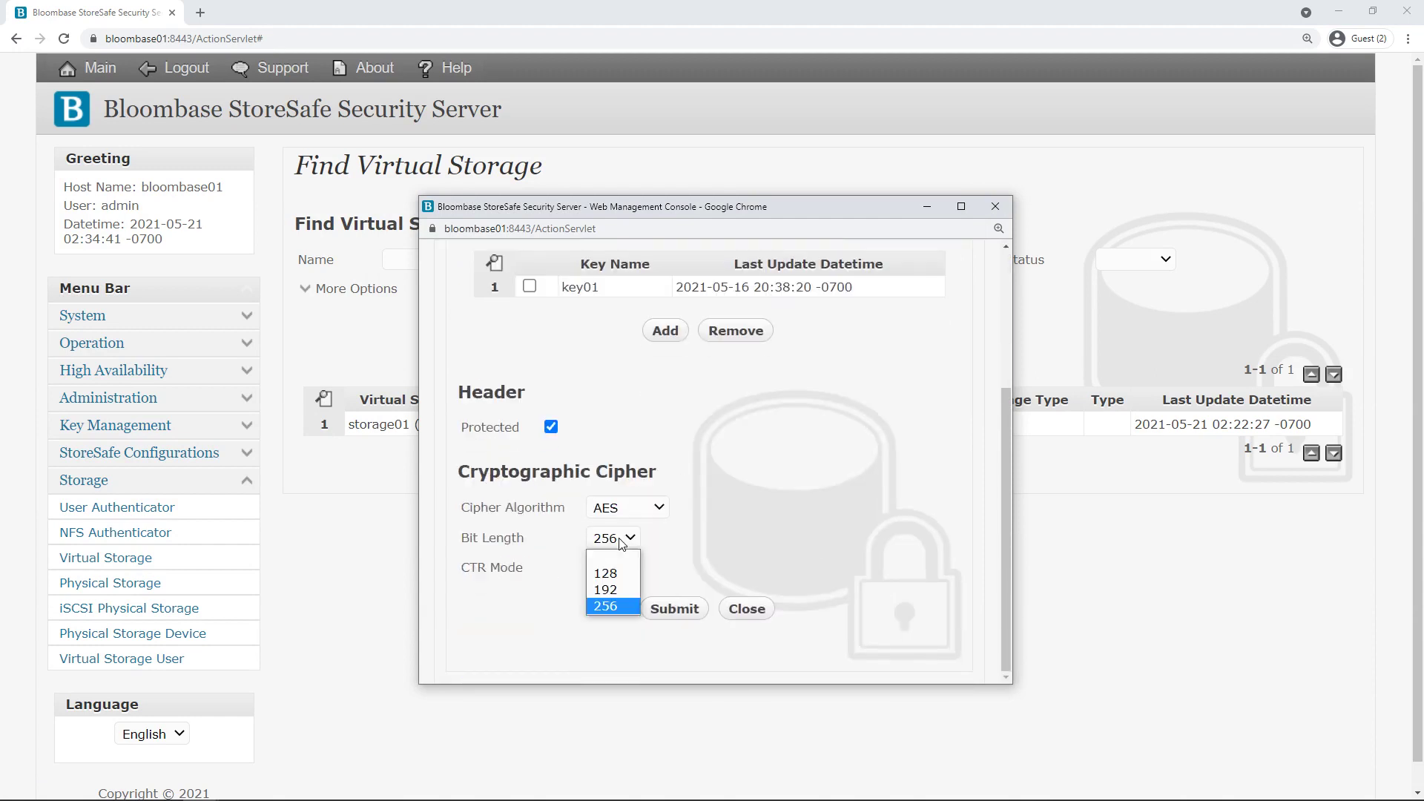
pyautogui.click(606, 605)
pyautogui.click(744, 603)
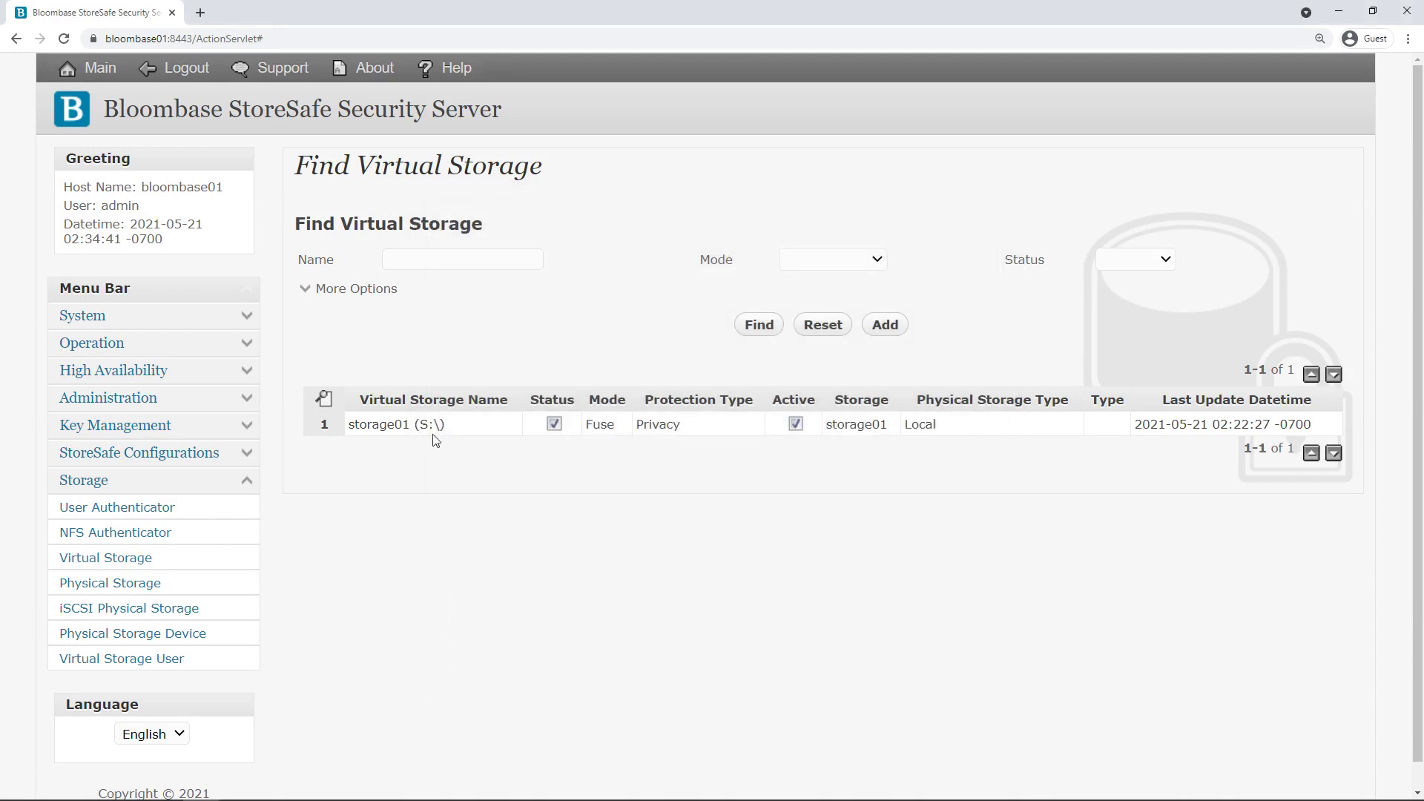
# Show the status of storage01's virtual storage.
pyautogui.click(397, 424)
pyautogui.click(542, 503)
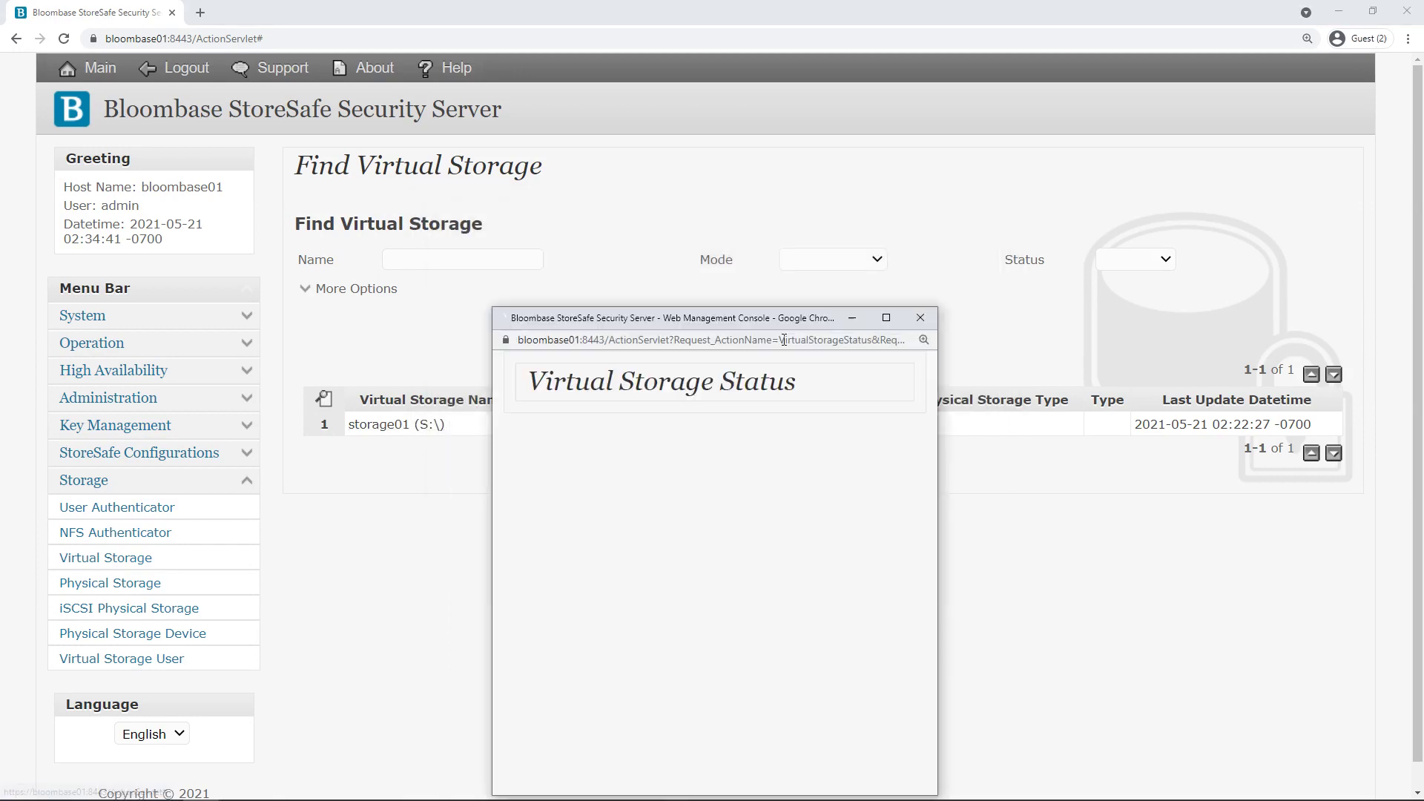
pyautogui.scroll(-3, 841, 549)
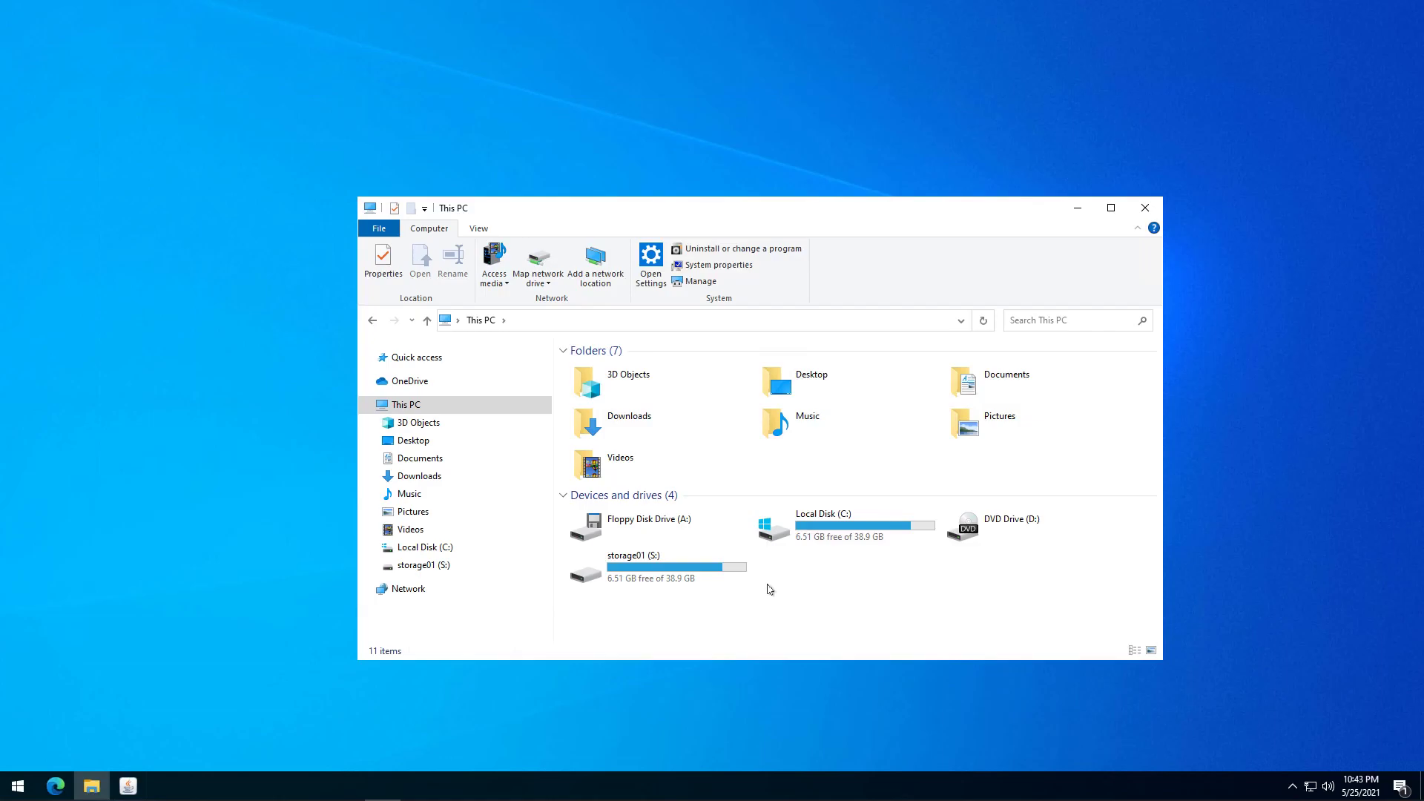
# Open storage01 (S:) and view the BNT162b2 vs mRNA-1273 and BNT-162b2 (Pfizer).jpg images.
pyautogui.click(665, 572)
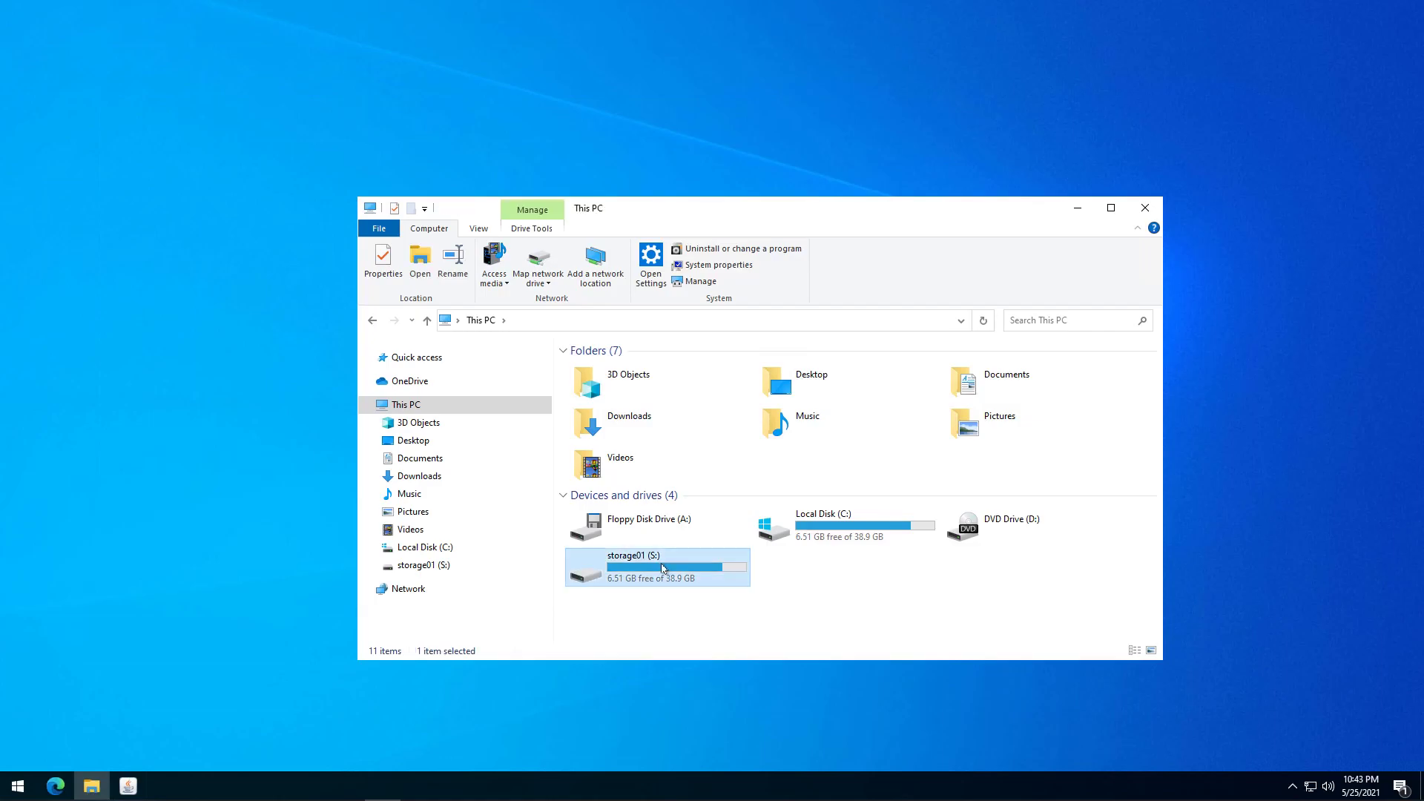
pyautogui.doubleClick(663, 569)
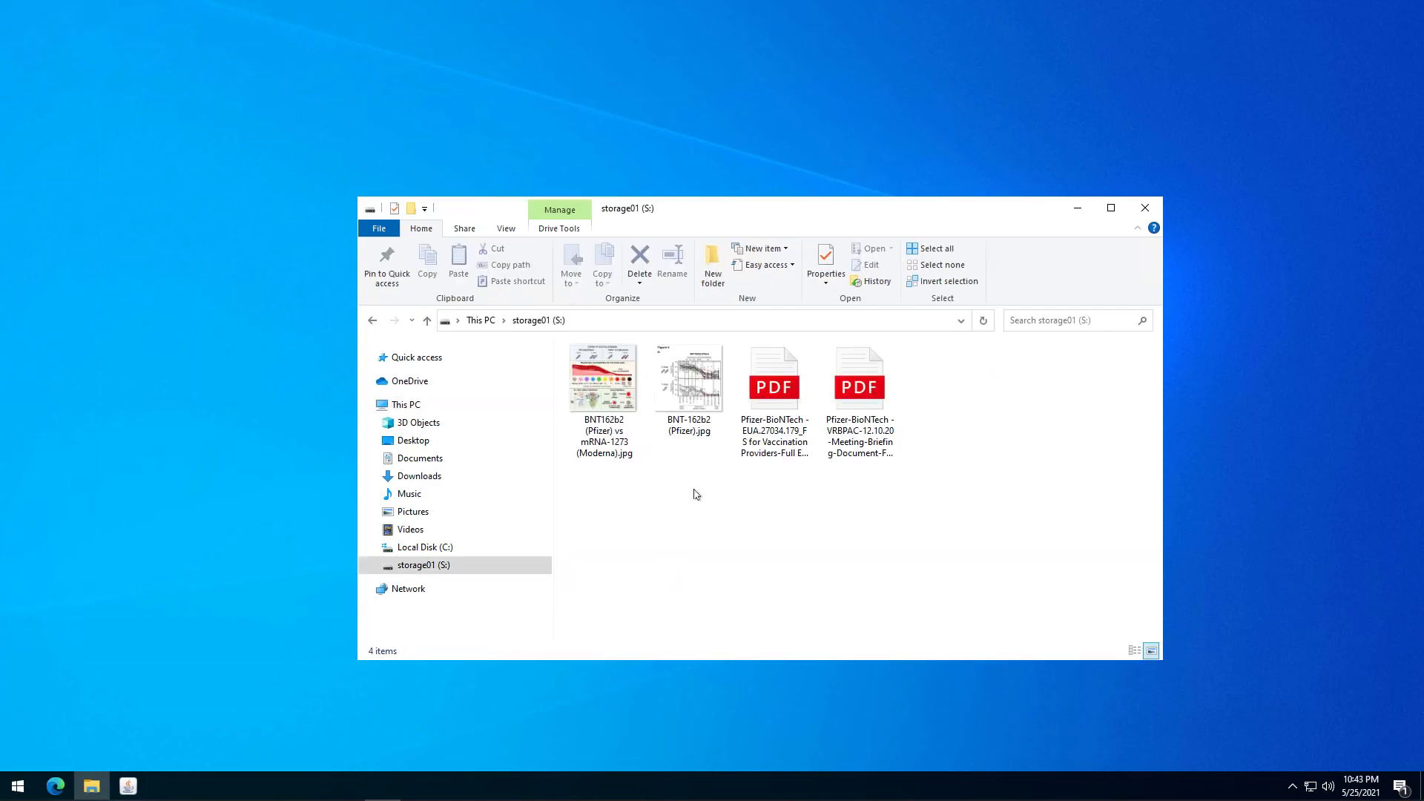
pyautogui.doubleClick(598, 395)
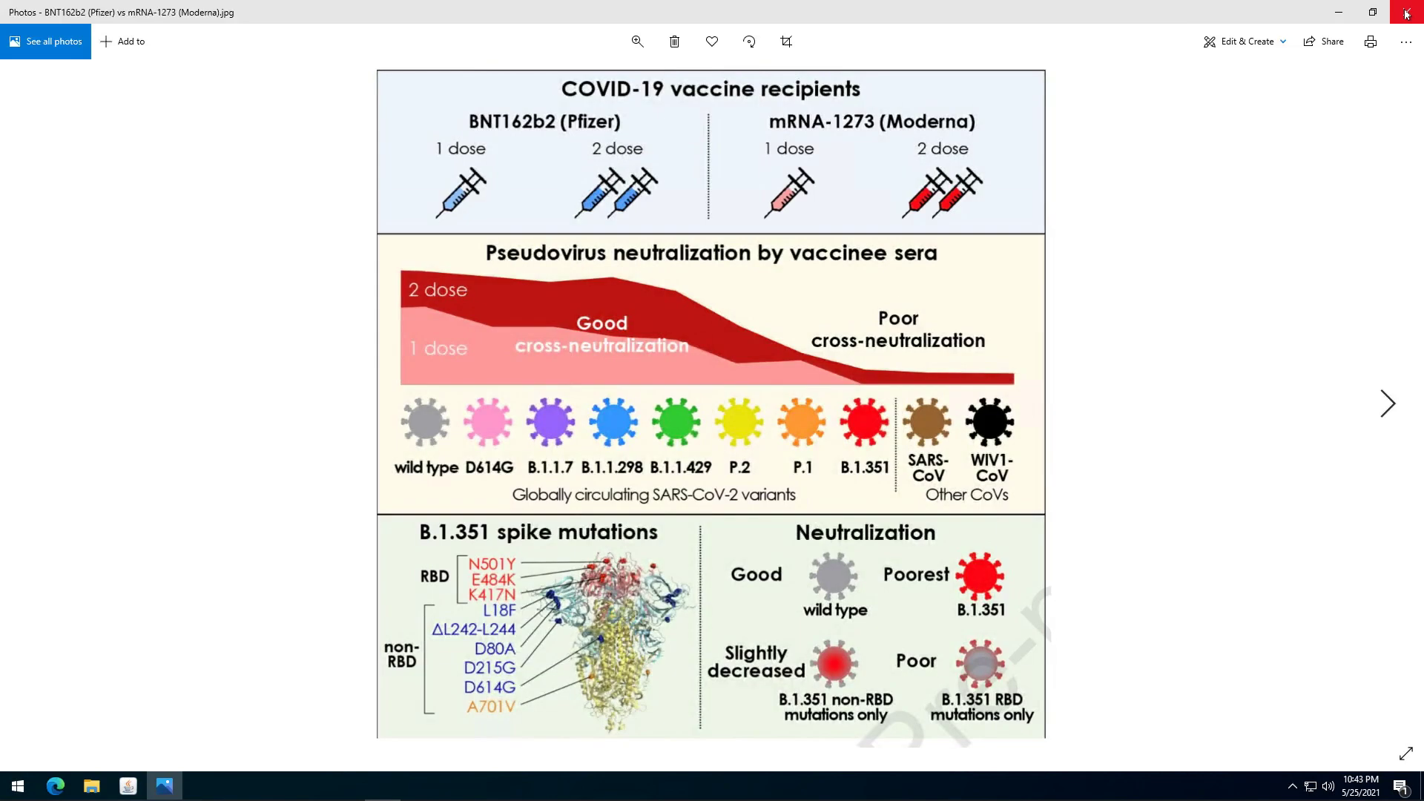
pyautogui.click(1406, 11)
pyautogui.doubleClick(692, 376)
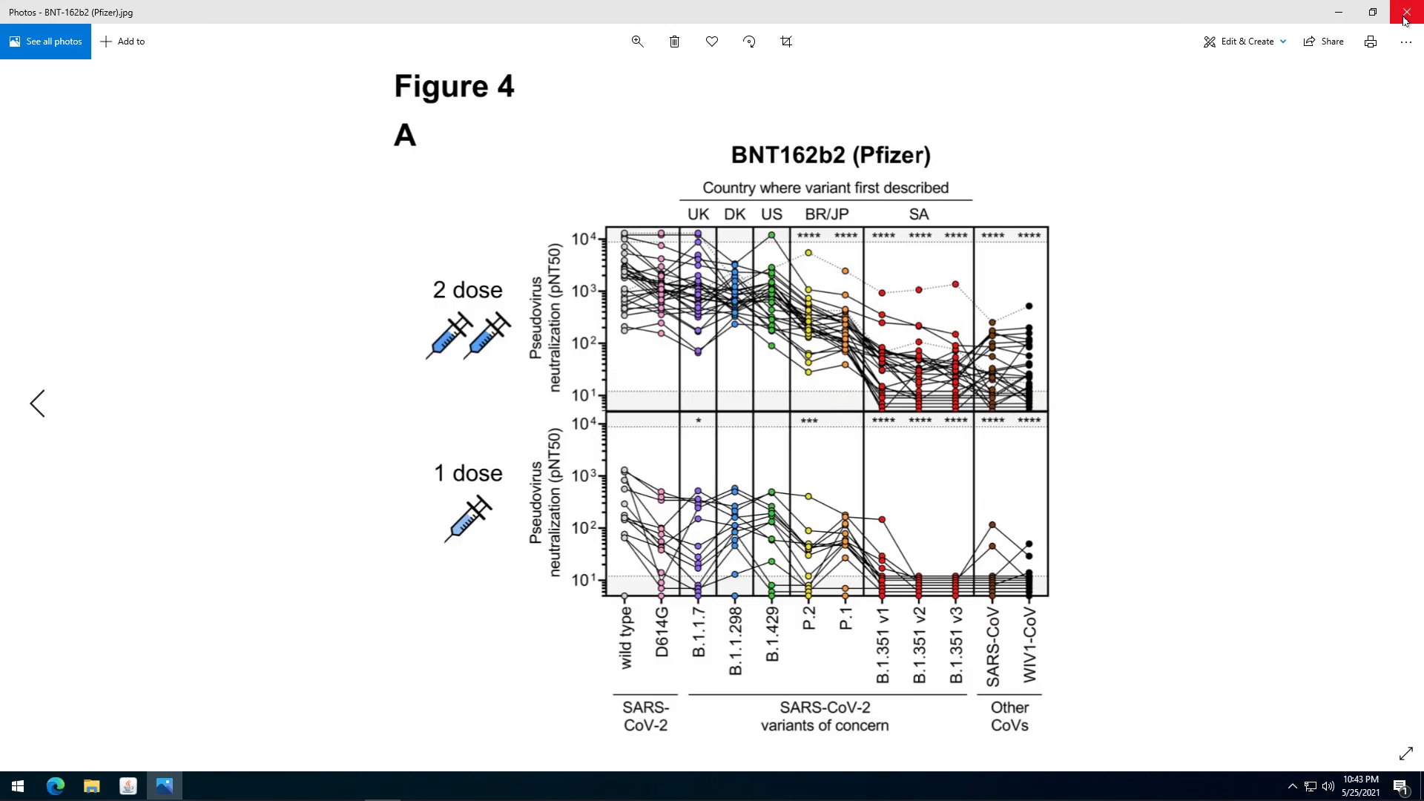
pyautogui.click(1405, 15)
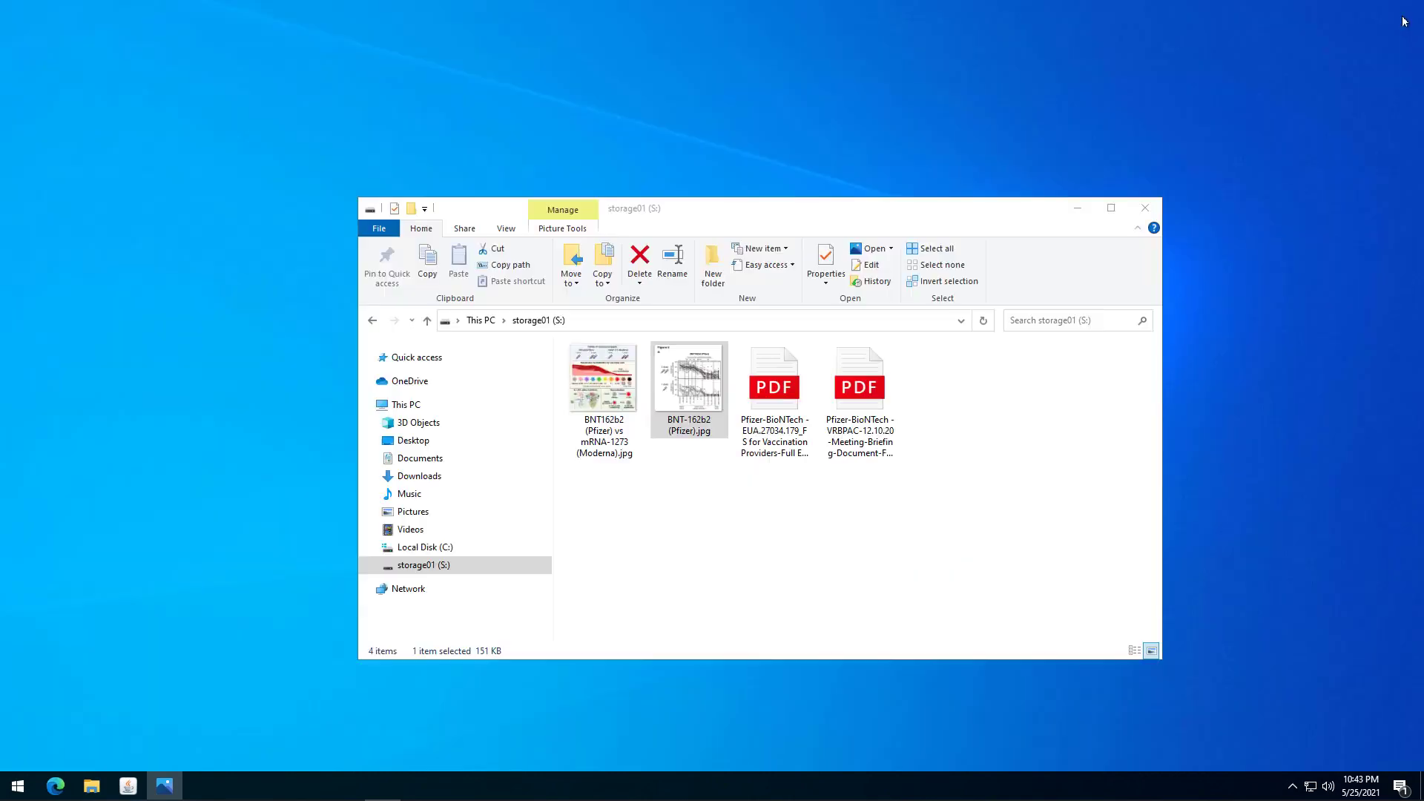
pyautogui.click(768, 385)
# Read through the Pfizer-BioNTech EUA PDF in Edge and close it.
pyautogui.doubleClick(774, 385)
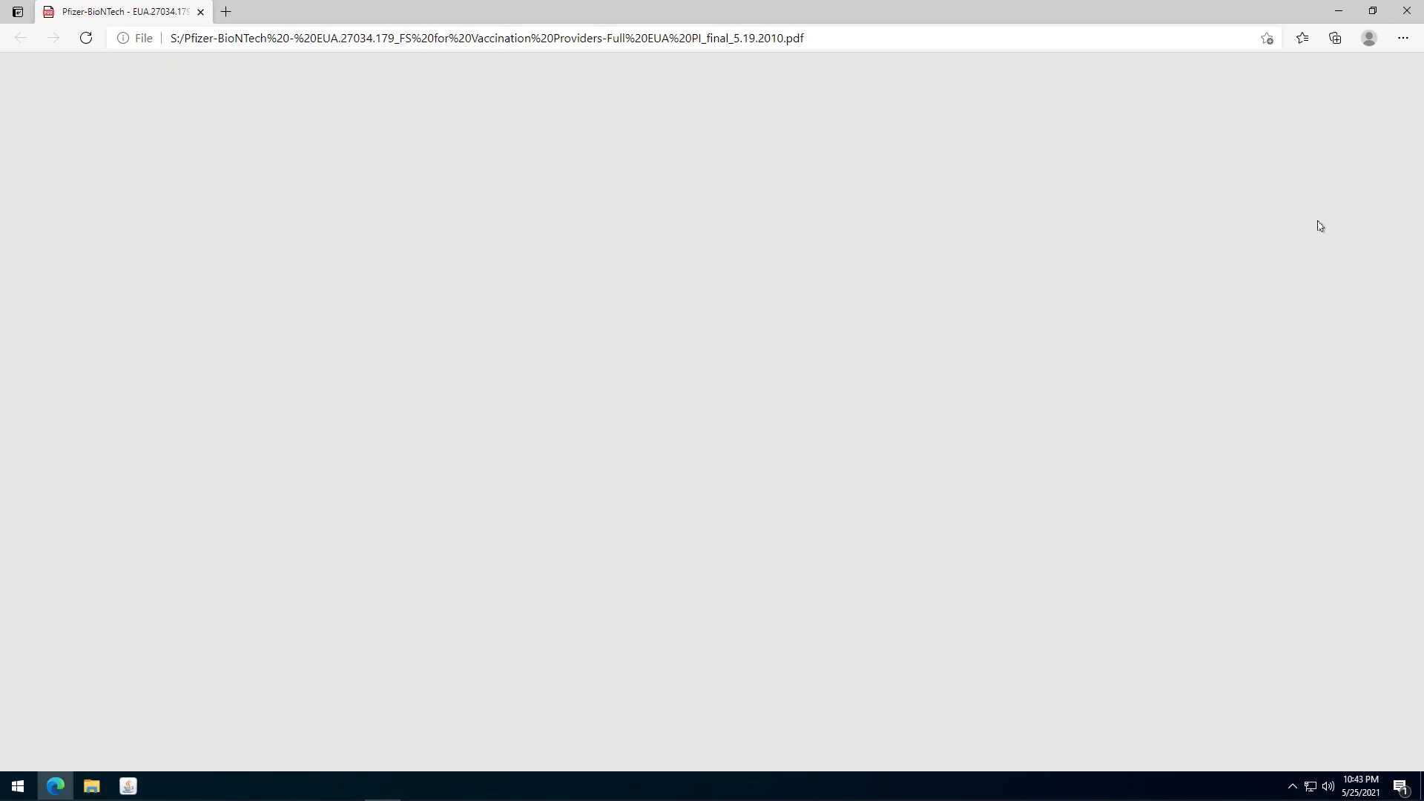
pyautogui.scroll(-10, 1339, 141)
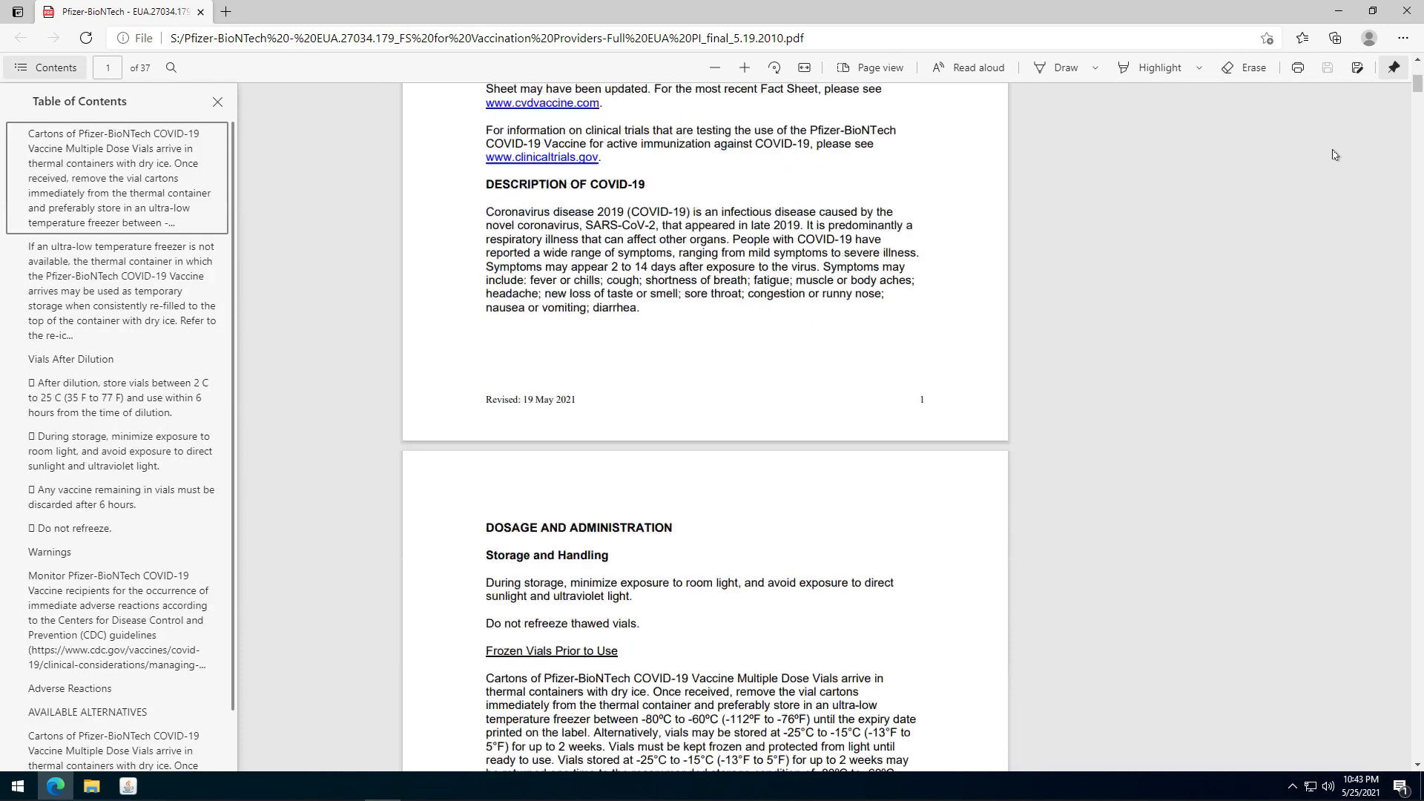
pyautogui.scroll(-9, 1333, 157)
pyautogui.scroll(-20, 1286, 189)
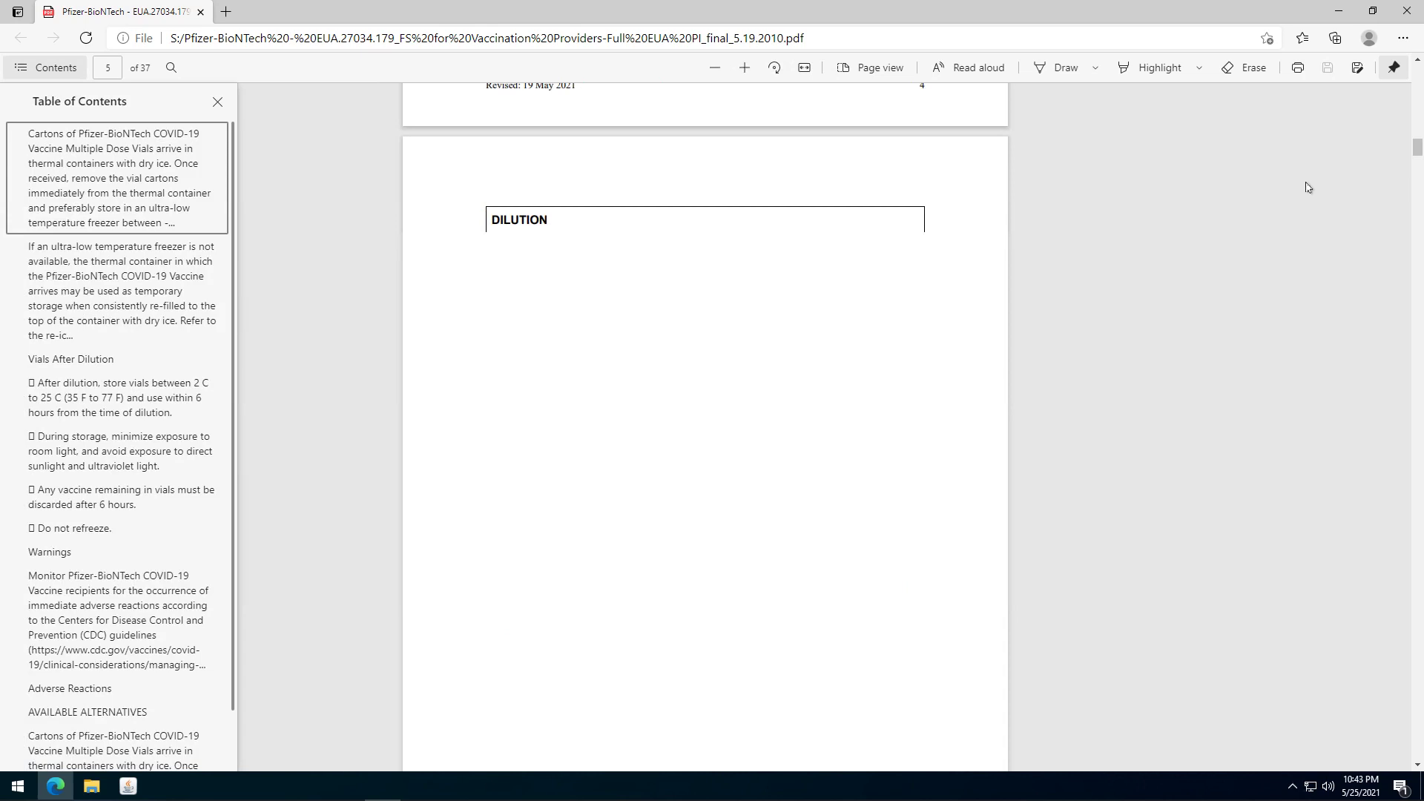
pyautogui.scroll(-15, 1308, 187)
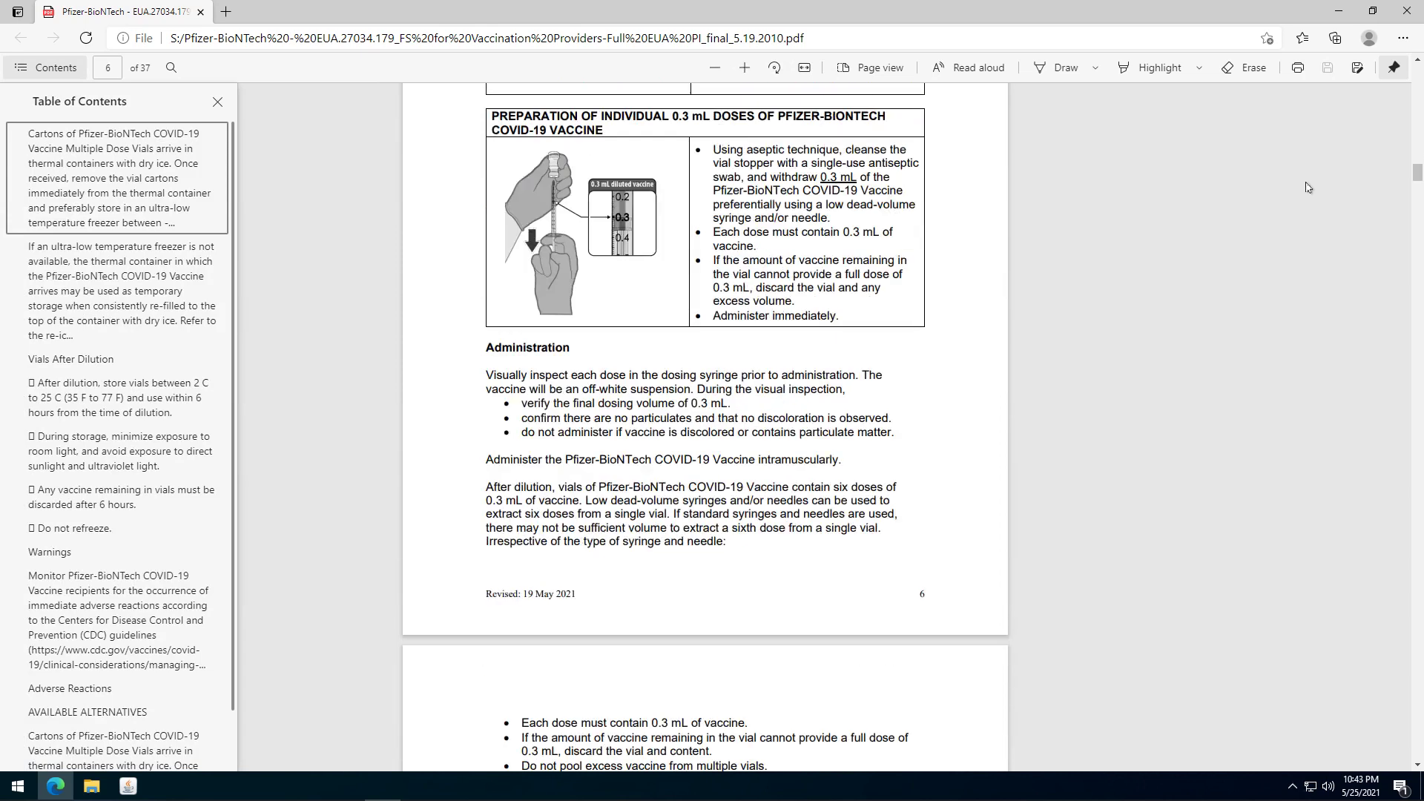
pyautogui.scroll(-5, 1308, 187)
pyautogui.click(1407, 11)
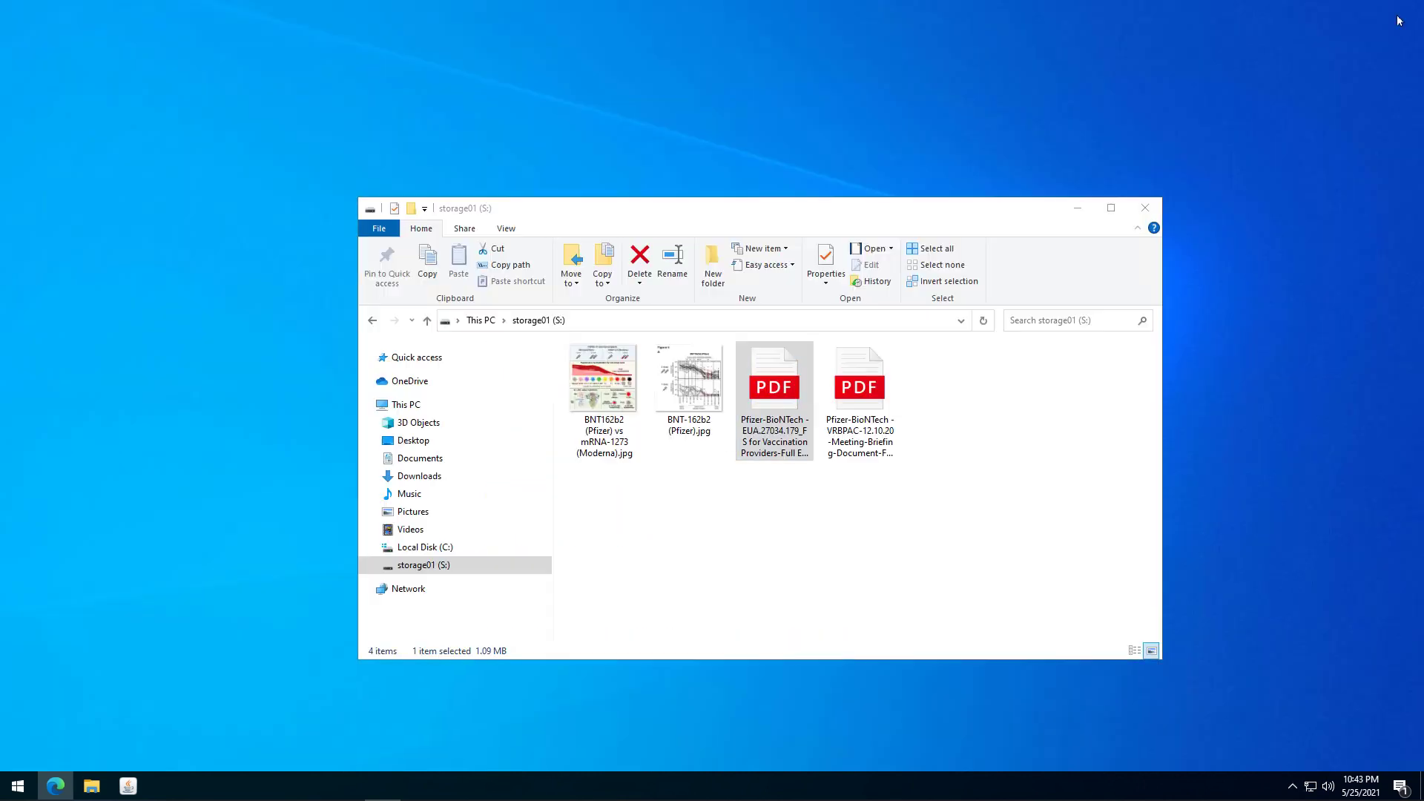
# Scroll the VRBPAC briefing PDF to page 8, then close it.
pyautogui.click(994, 350)
pyautogui.doubleClick(864, 368)
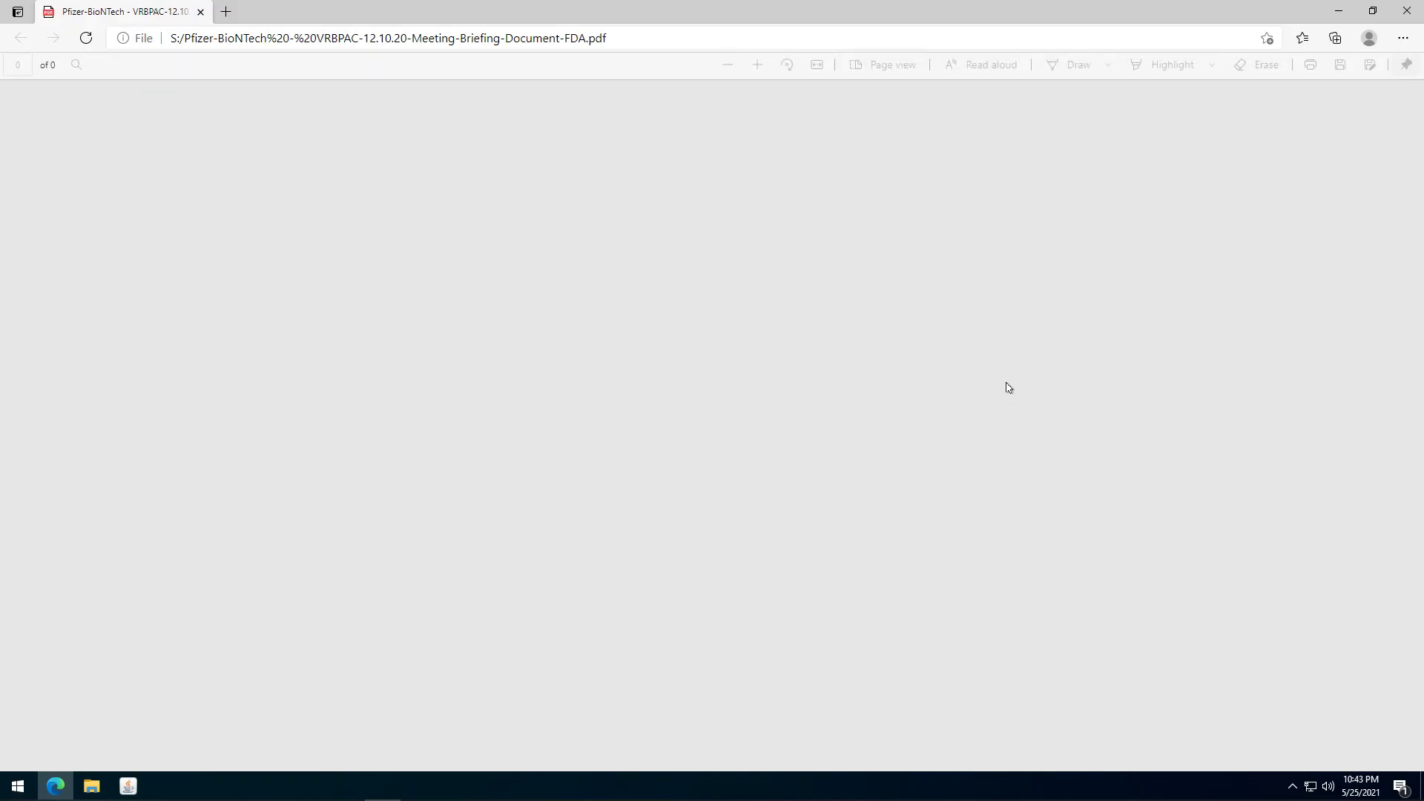
pyautogui.scroll(-3, 1005, 385)
pyautogui.scroll(-17, 1006, 385)
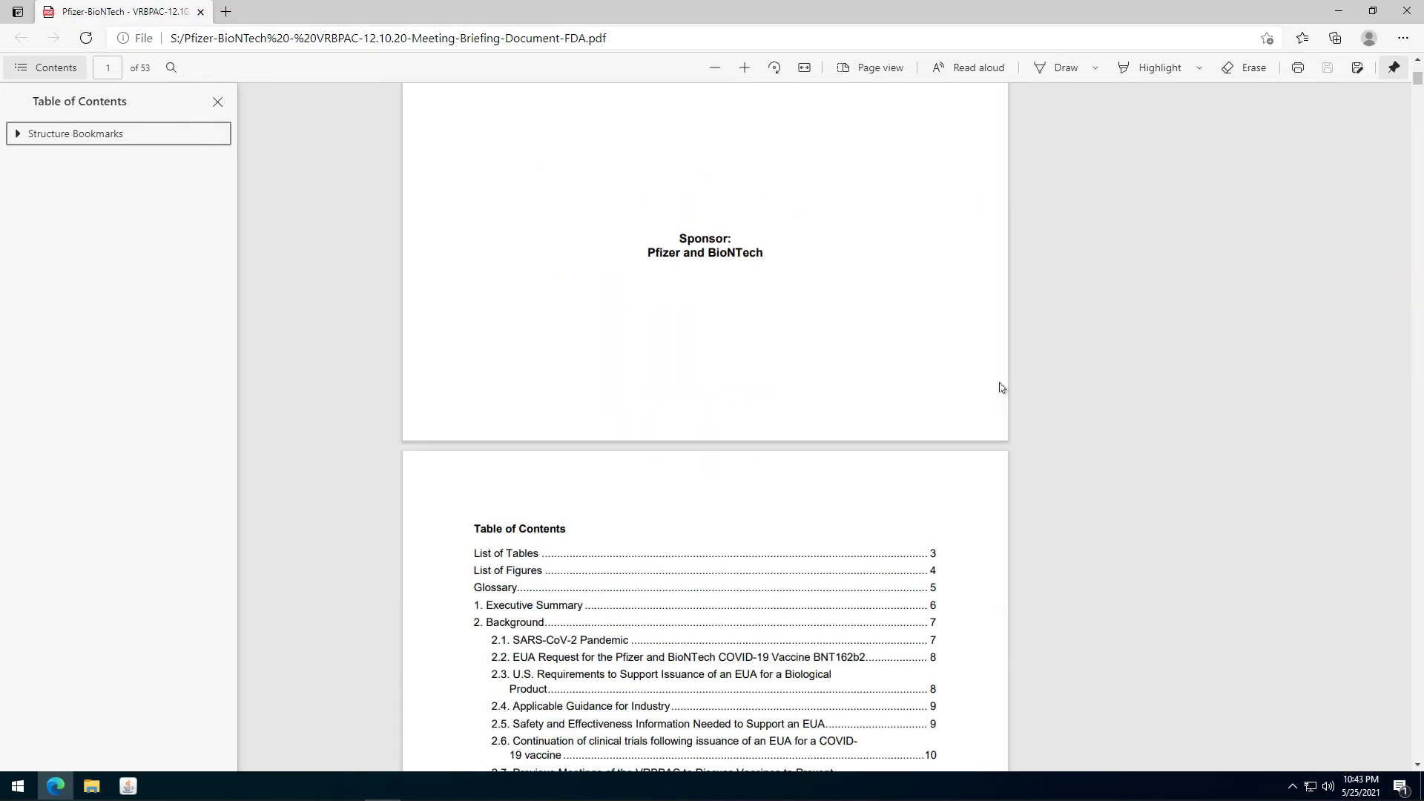
pyautogui.scroll(-20, 998, 391)
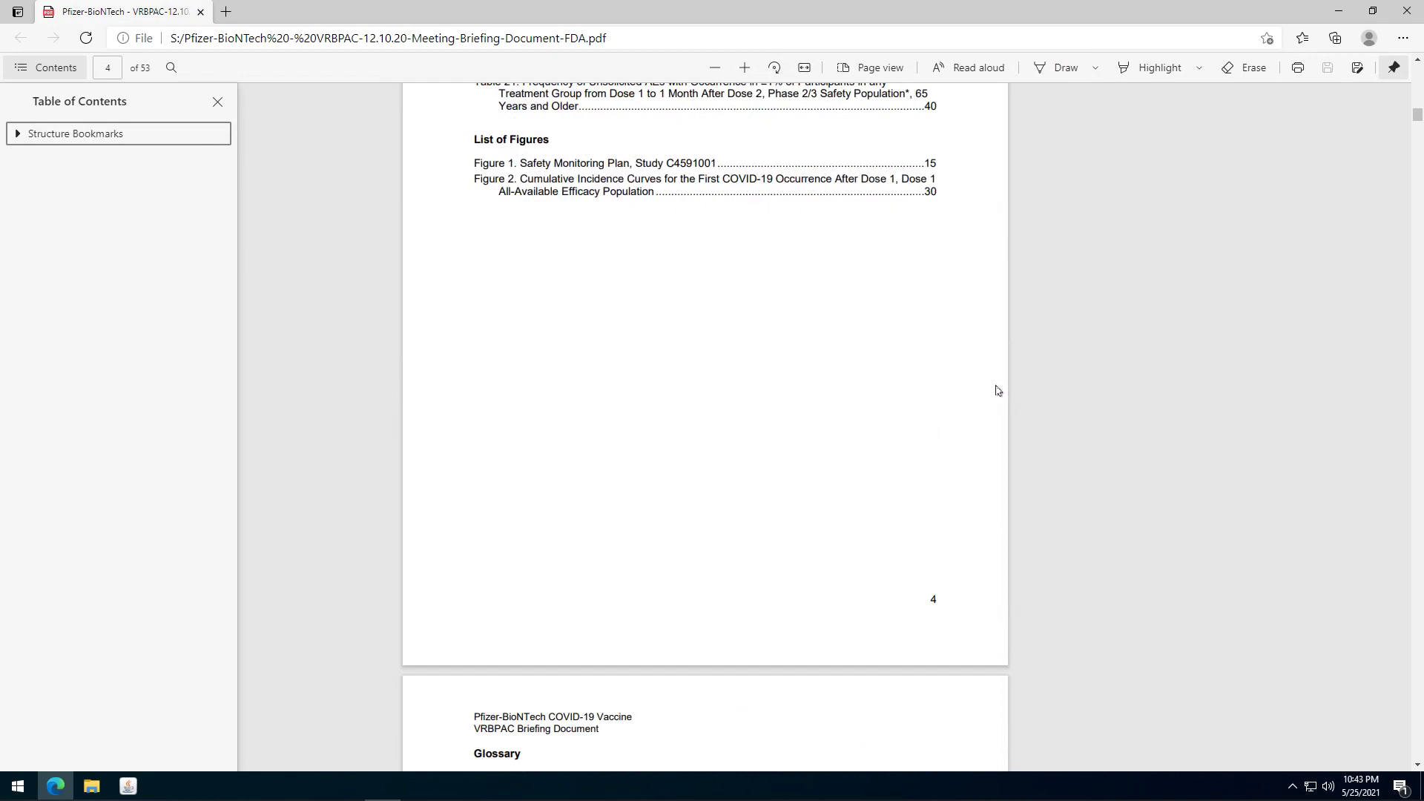
pyautogui.scroll(-20, 998, 390)
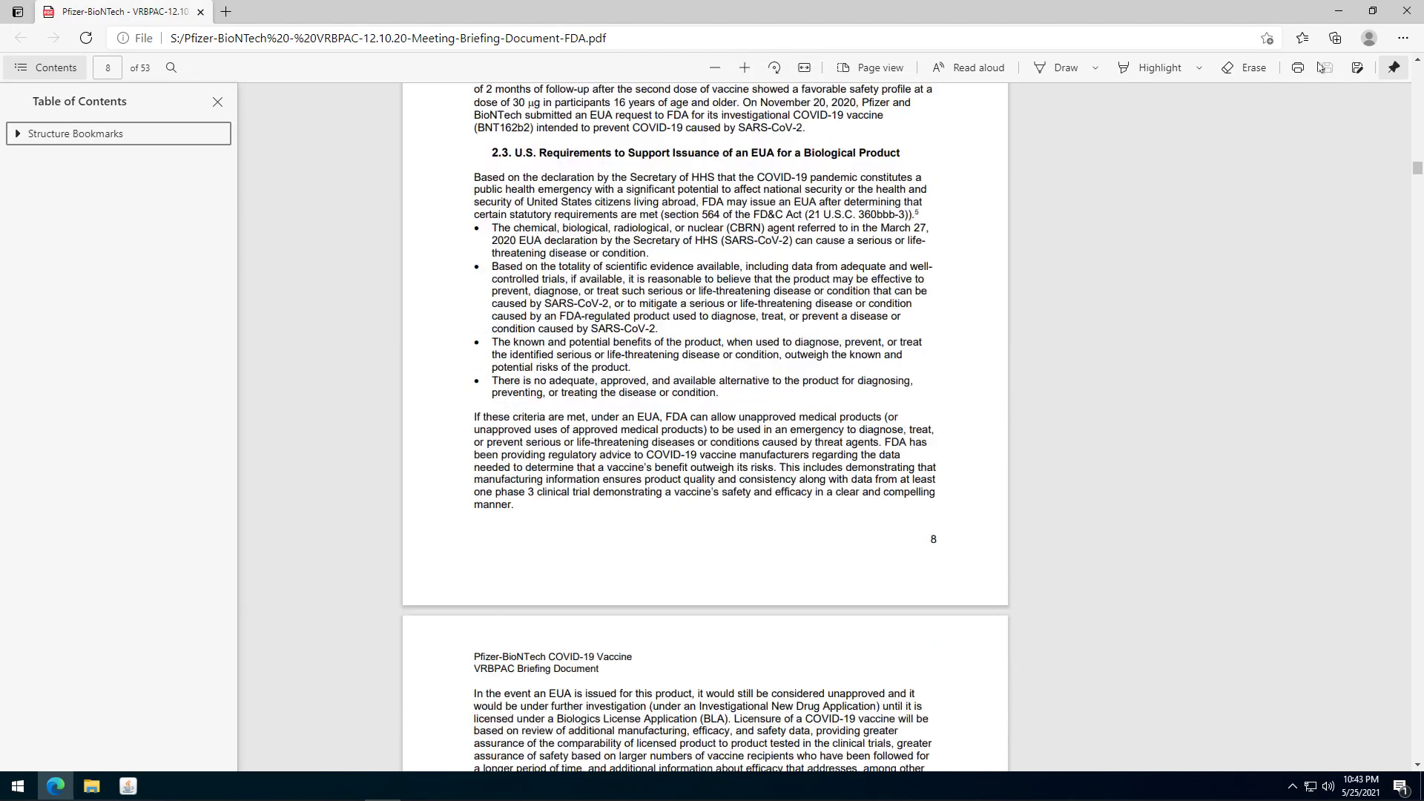
pyautogui.click(1407, 11)
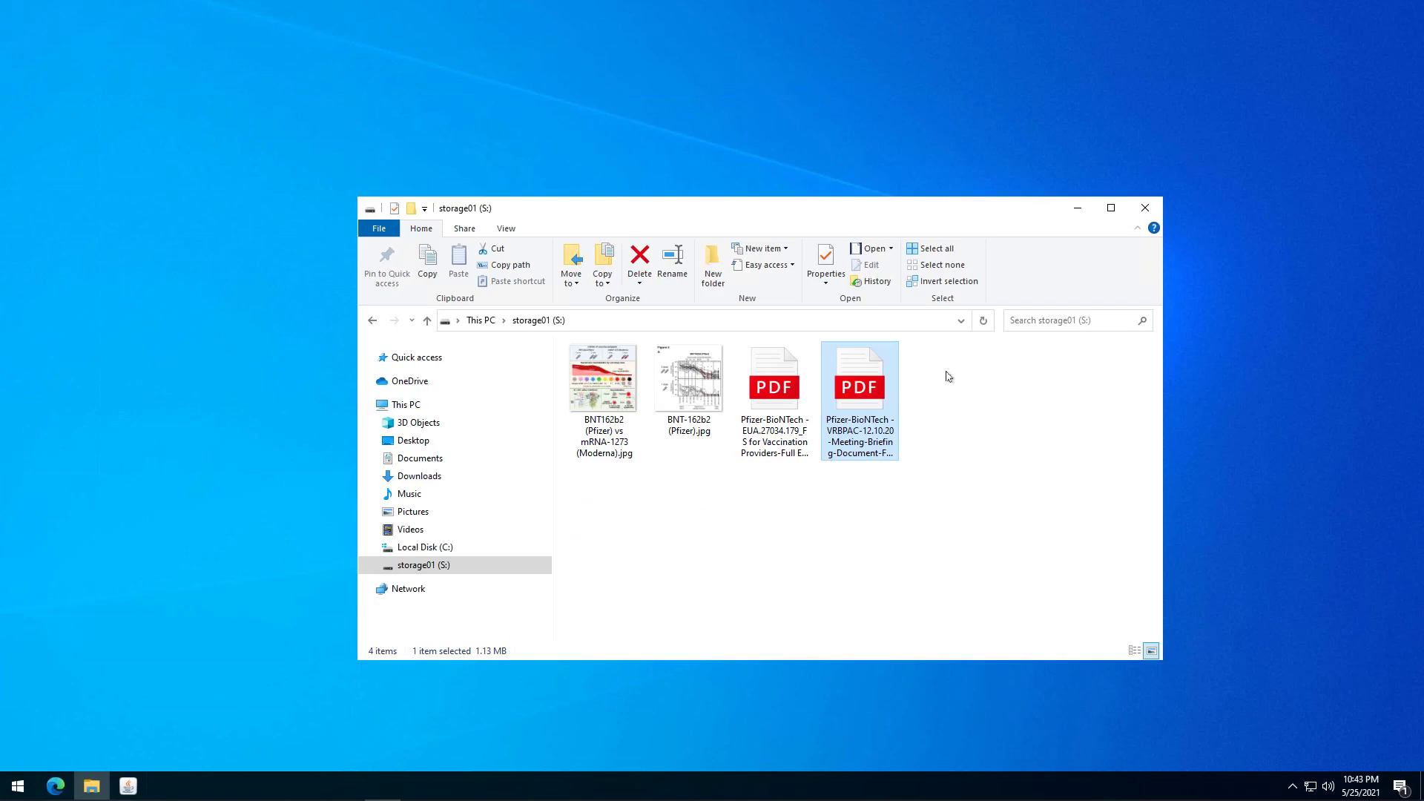
# Create a new text document named My EMA password.txt on S: and open it in Notepad.
pyautogui.rightClick(946, 412)
pyautogui.moveTo(998, 574)
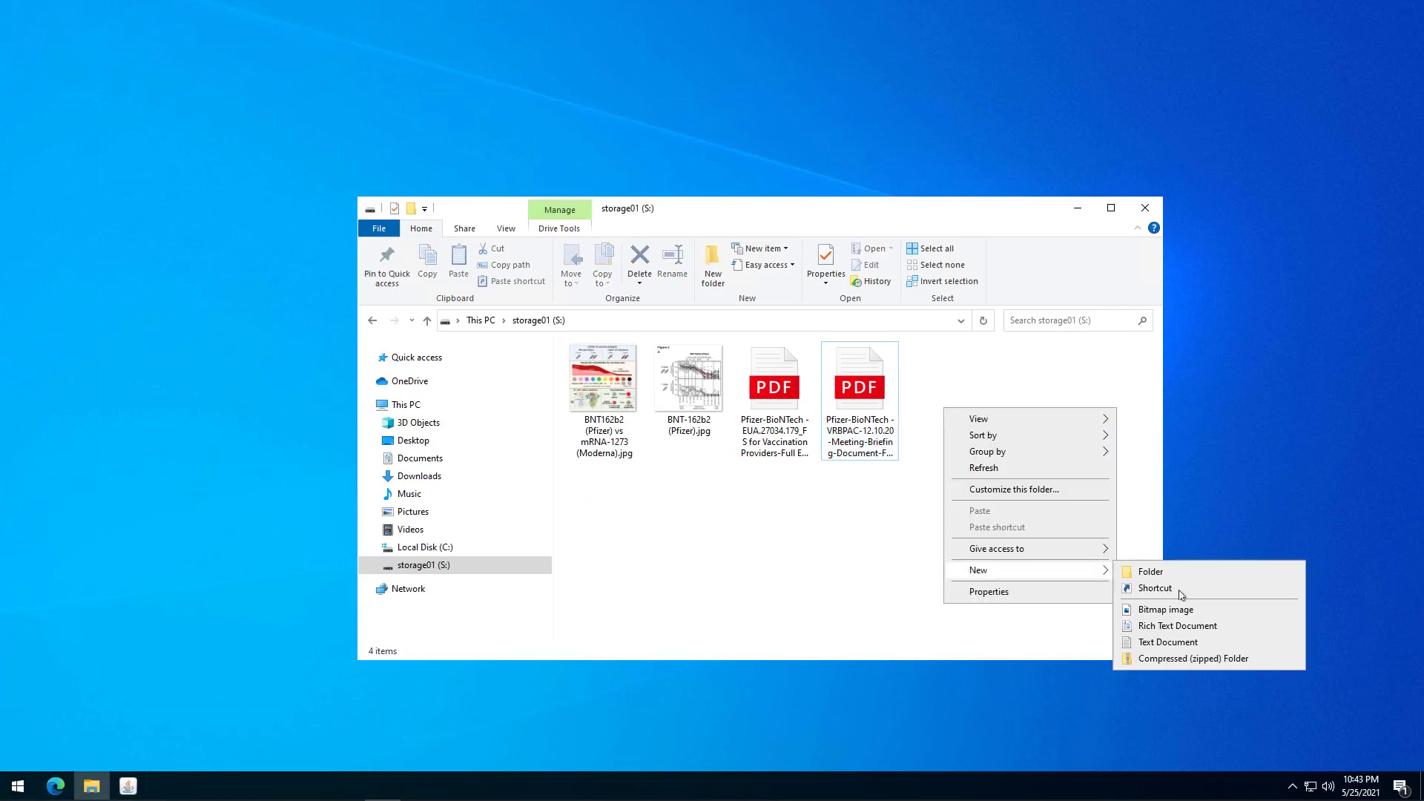
pyautogui.click(1164, 642)
pyautogui.write('My')
pyautogui.write(' EMA p')
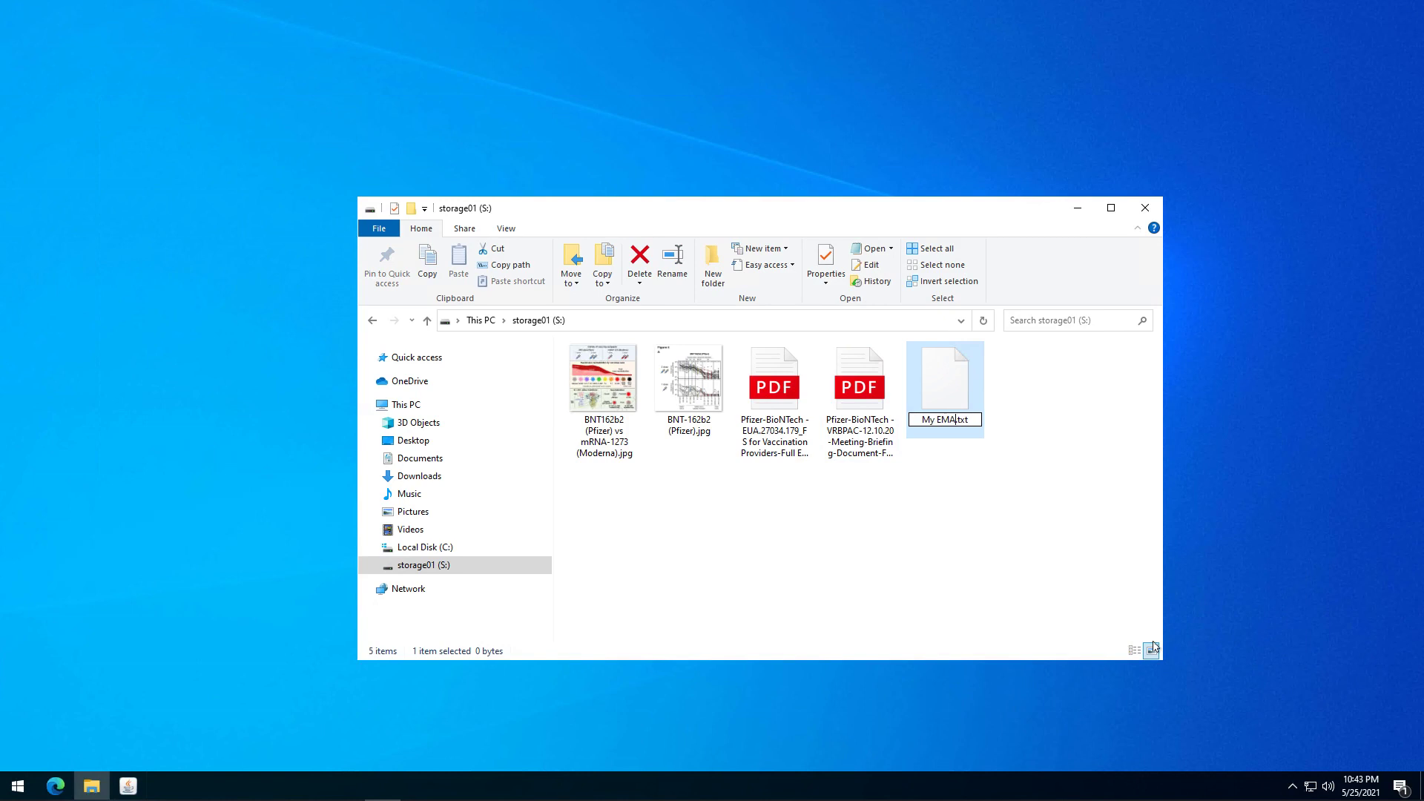
pyautogui.write('assword')
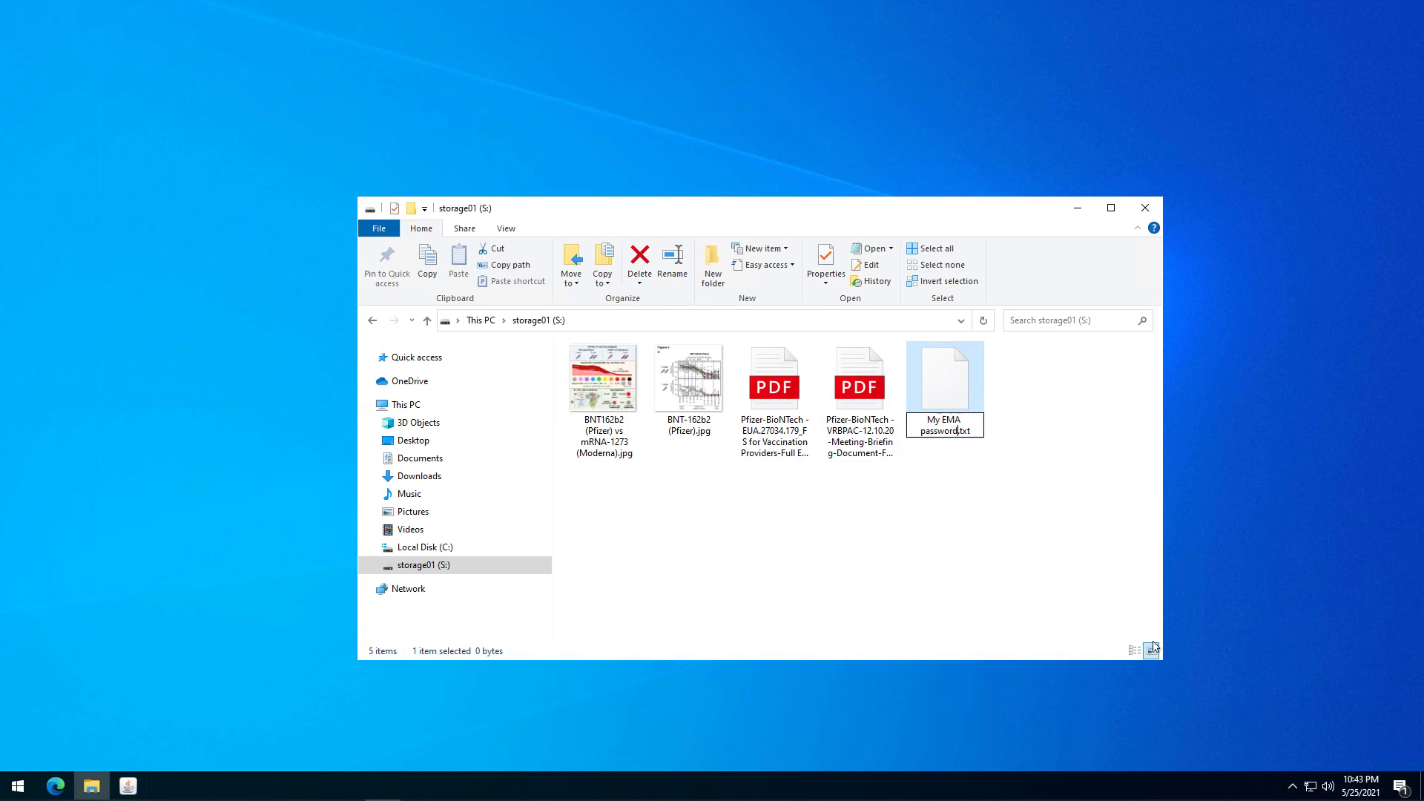
pyautogui.press('Return')
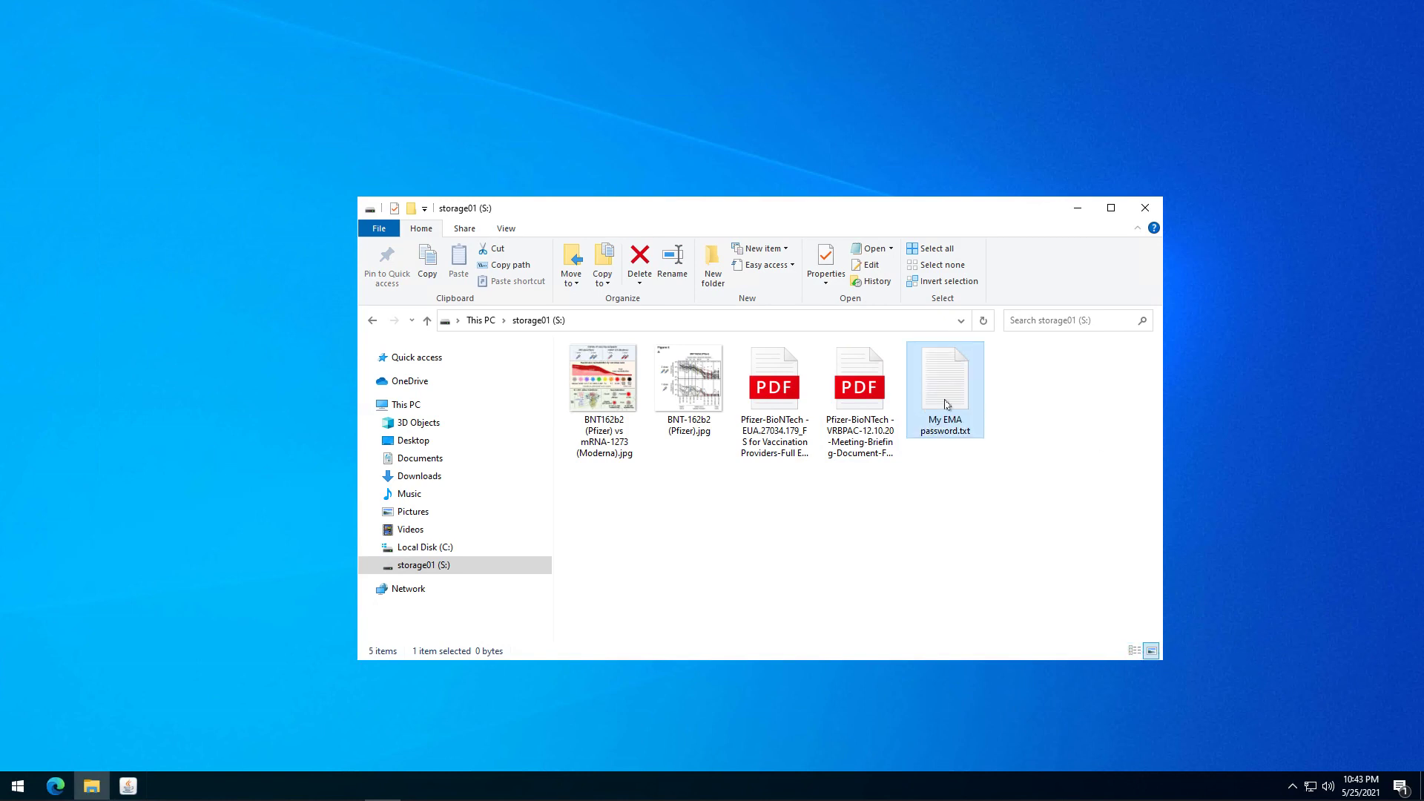
pyautogui.doubleClick(939, 396)
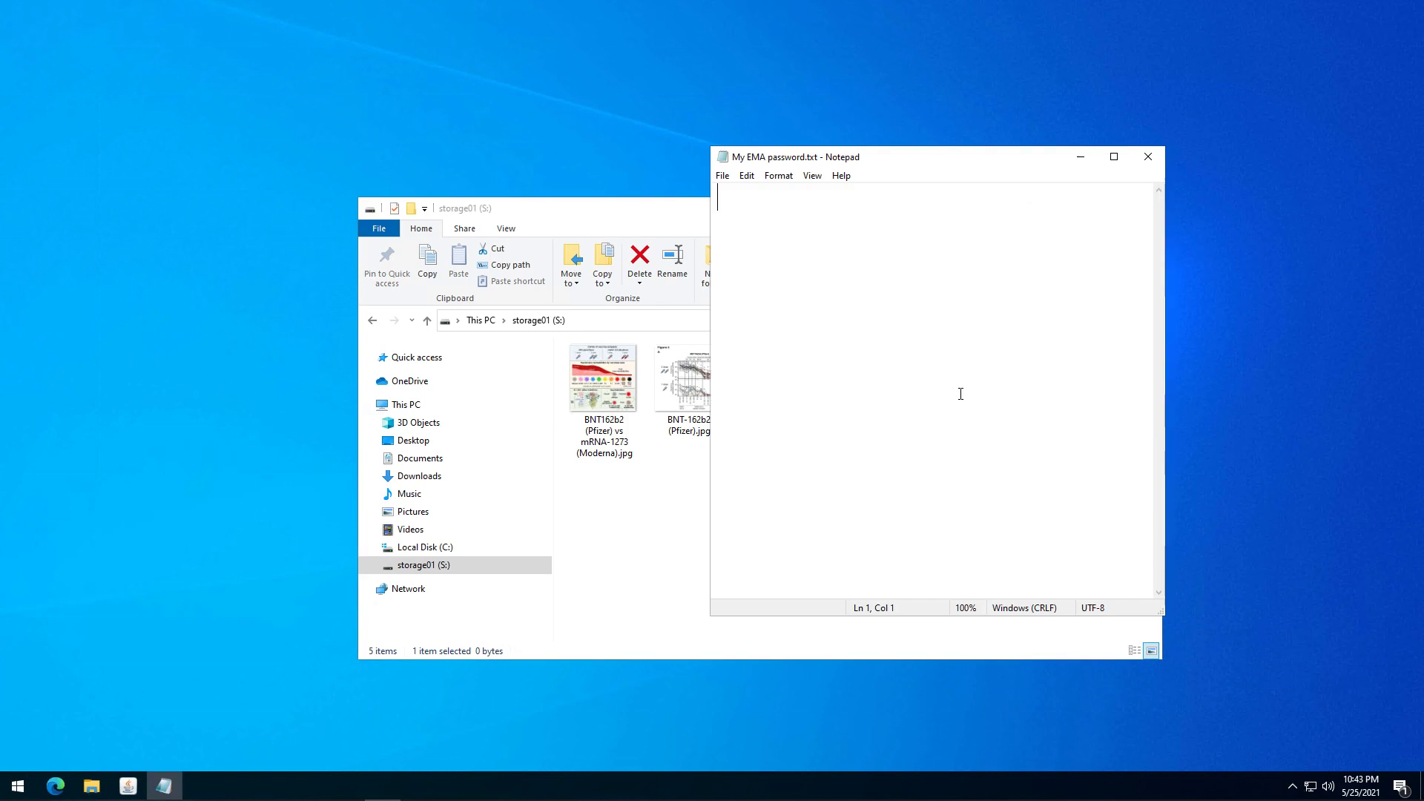
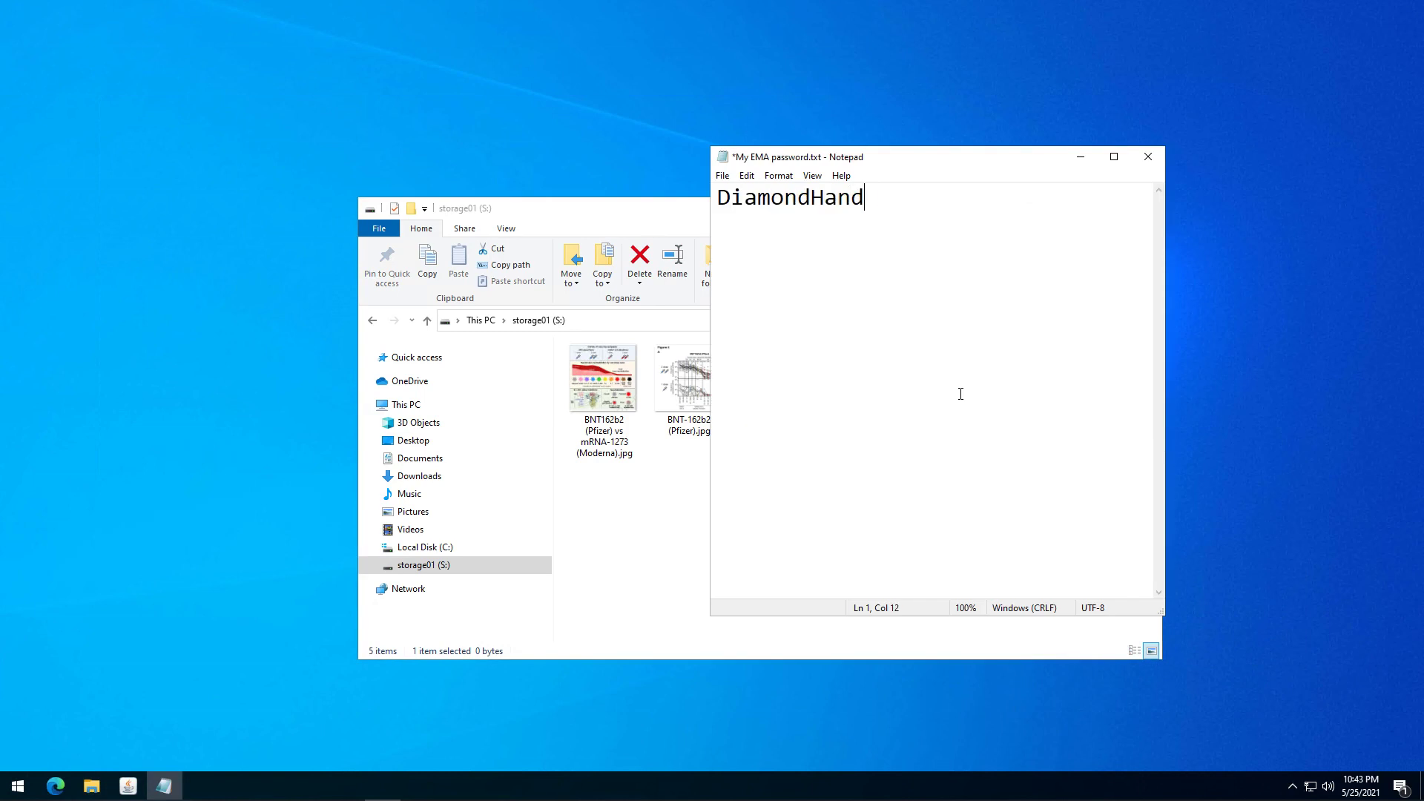
# Type a sample password into My EMA password.txt, save, close Notepad, and reopen the file.
pyautogui.click(724, 175)
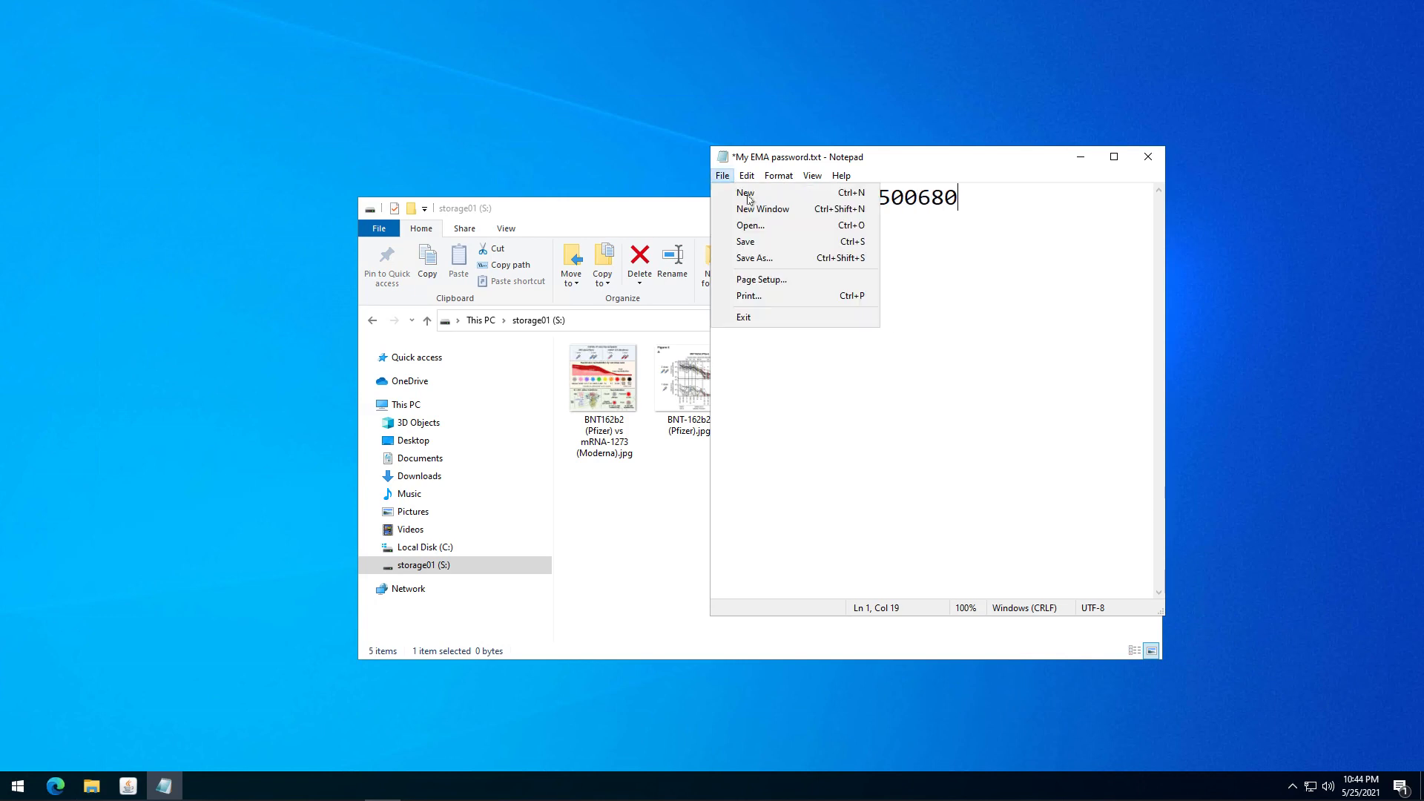
pyautogui.click(746, 242)
pyautogui.click(1154, 157)
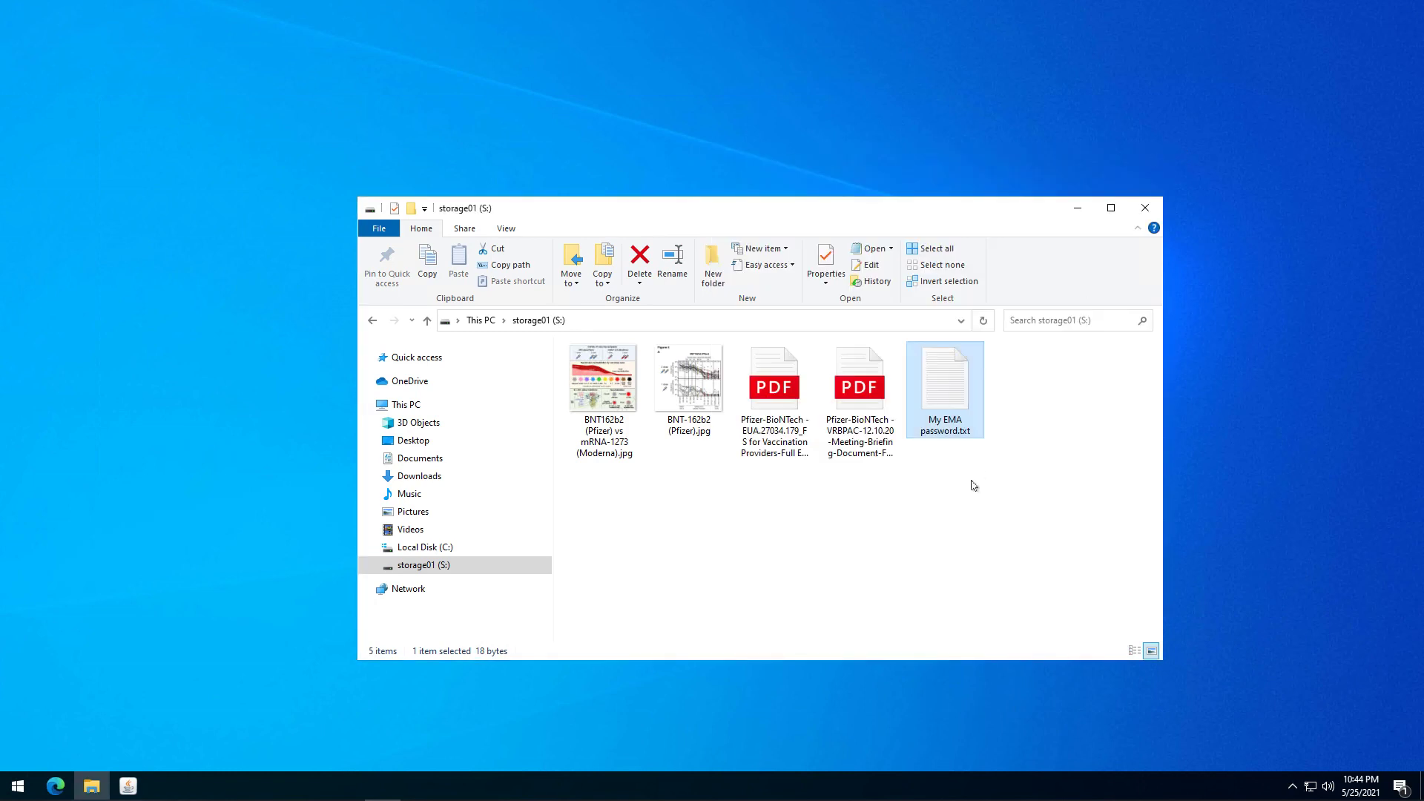
pyautogui.doubleClick(941, 403)
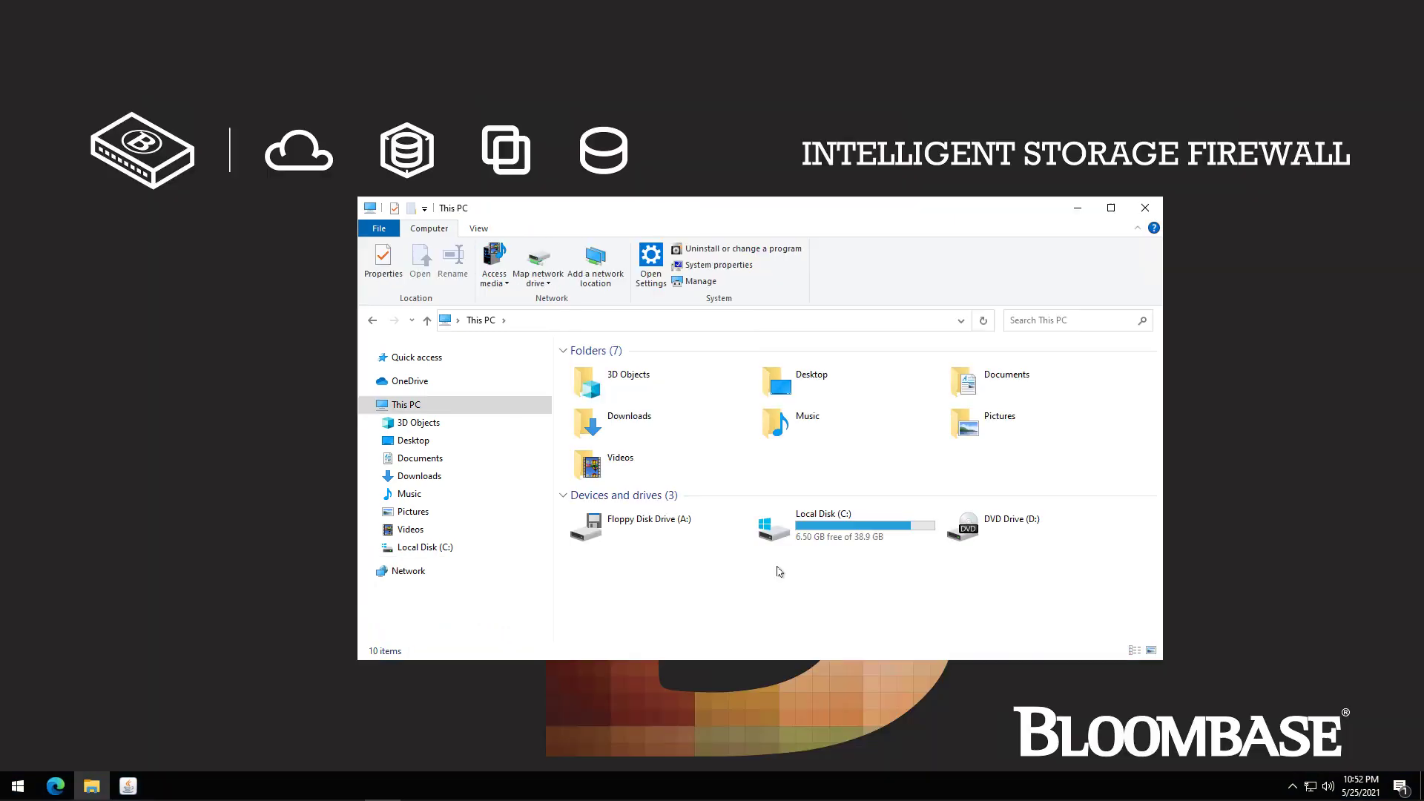
# Open C:\storage01\My EMA password.txt in Notepad, revealing scrambled ciphertext.
pyautogui.doubleClick(790, 525)
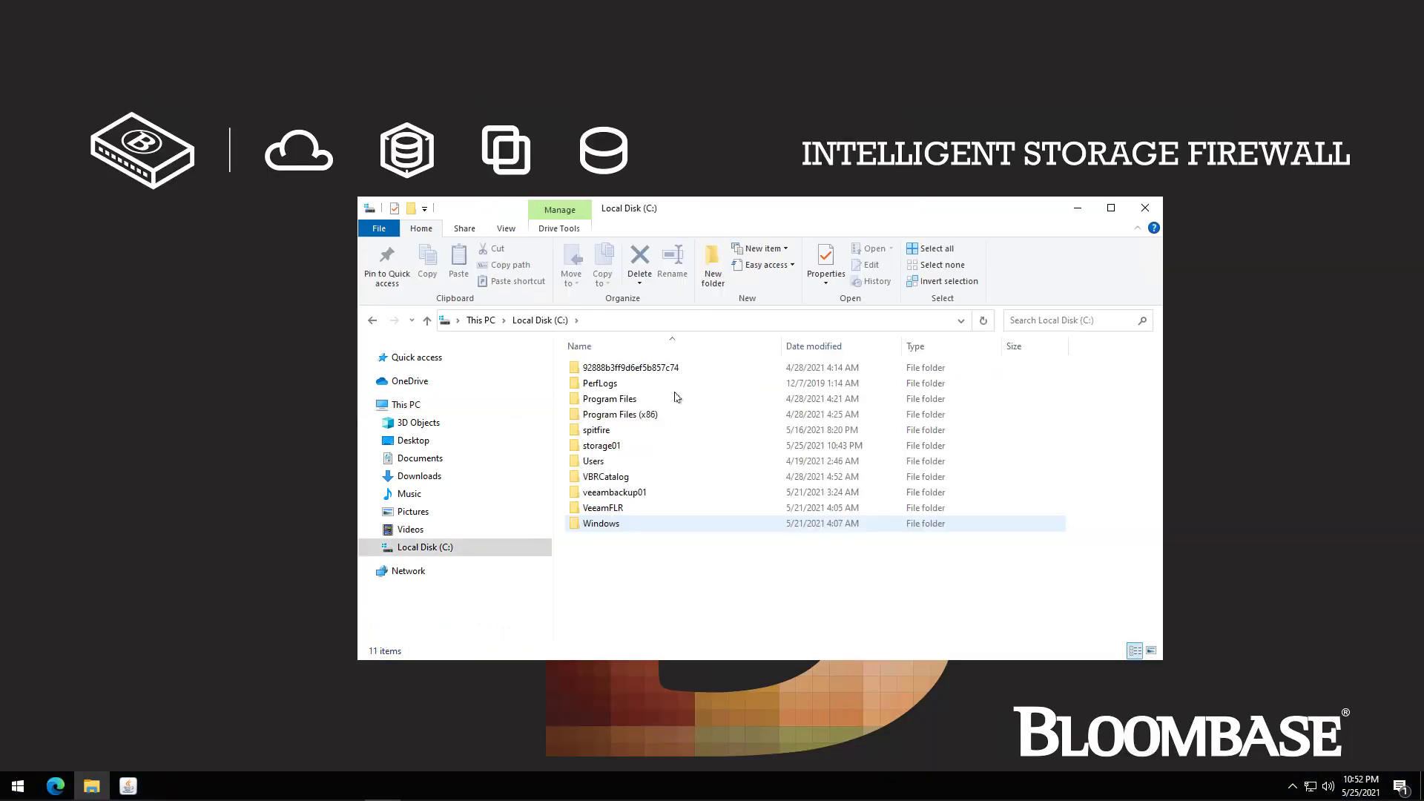
pyautogui.doubleClick(602, 445)
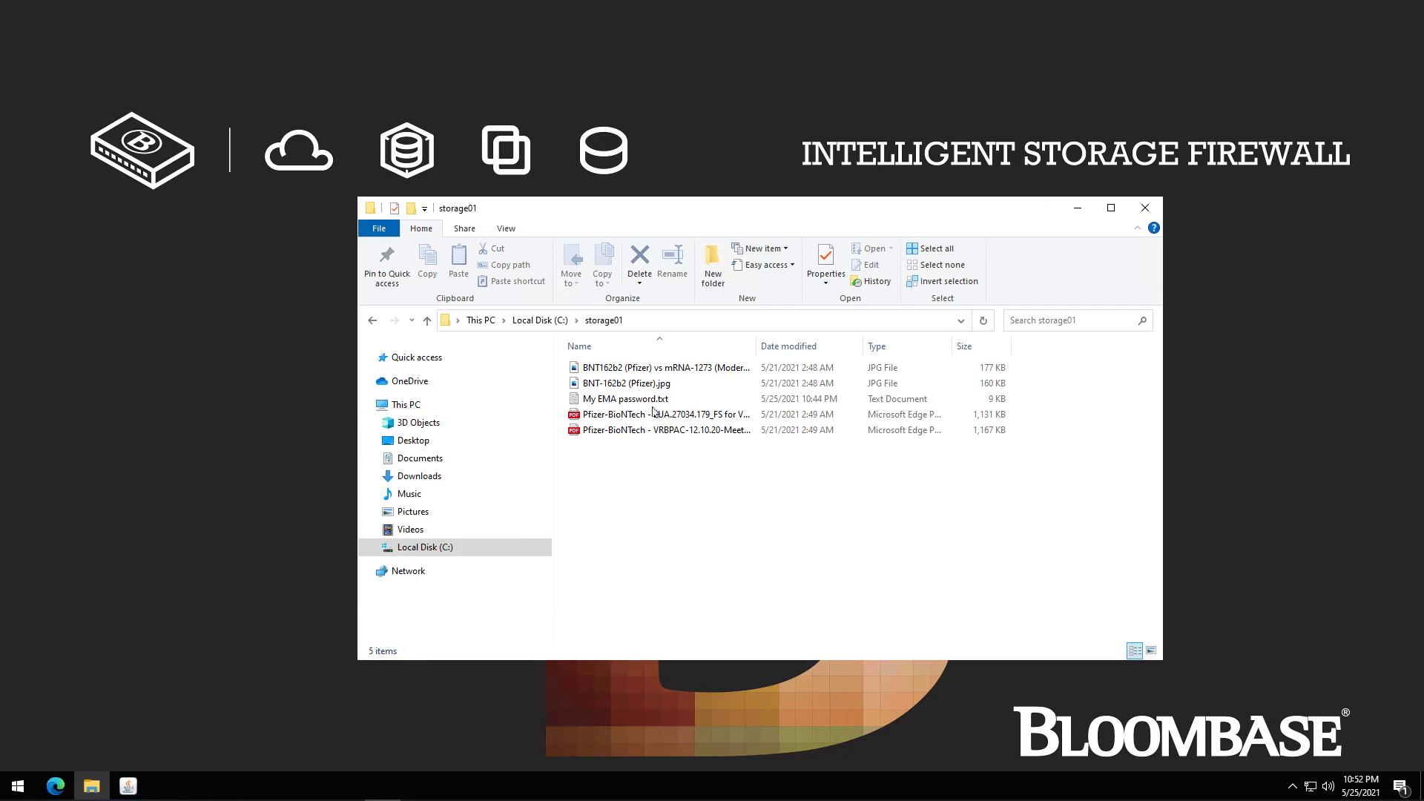
pyautogui.doubleClick(690, 398)
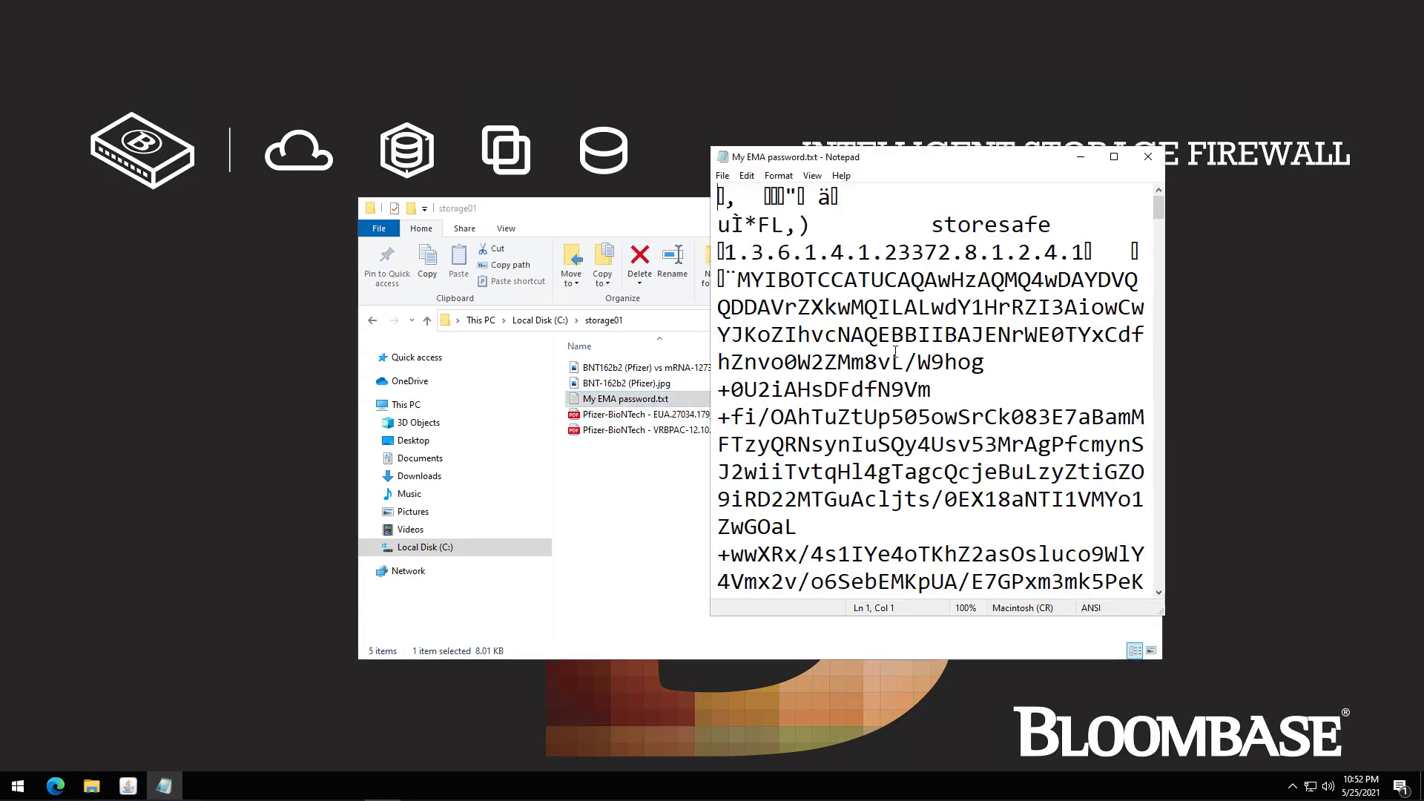
pyautogui.scroll(-2, 937, 373)
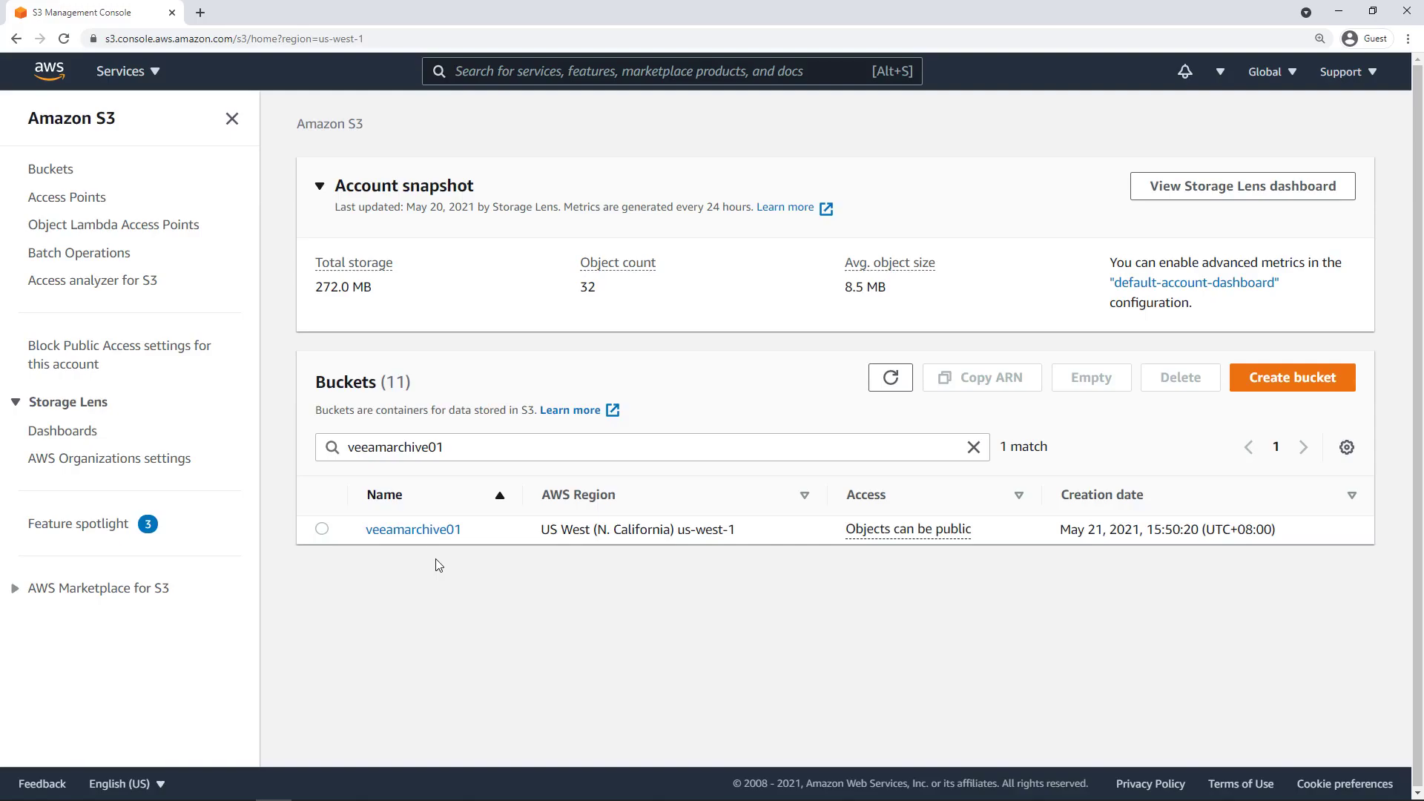
# View the veeamarchive01 bucket's properties: US West region, versioning disabled.
pyautogui.moveTo(28, 119); pyautogui.dragTo(113, 121)
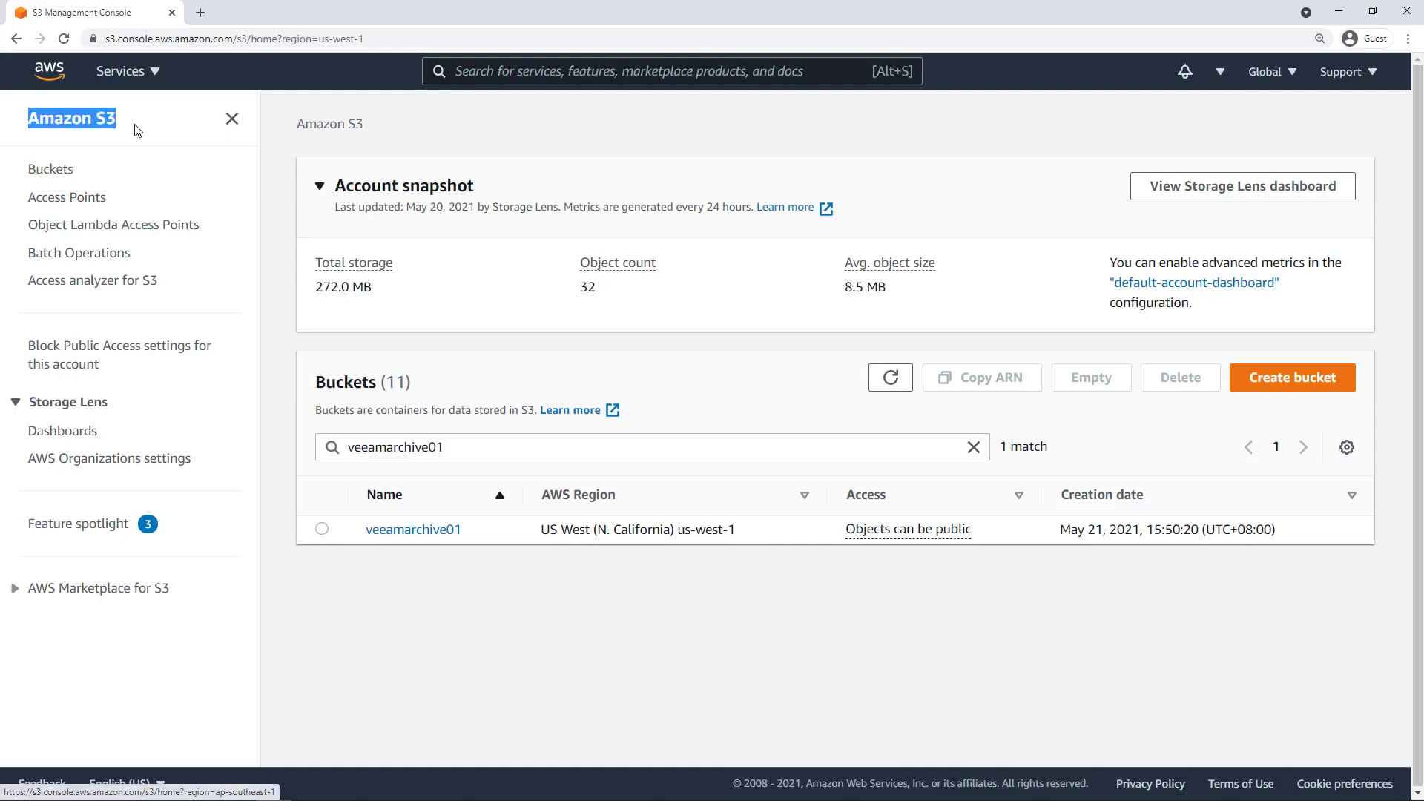
pyautogui.click(324, 585)
pyautogui.moveTo(364, 534); pyautogui.dragTo(477, 534)
pyautogui.click(511, 654)
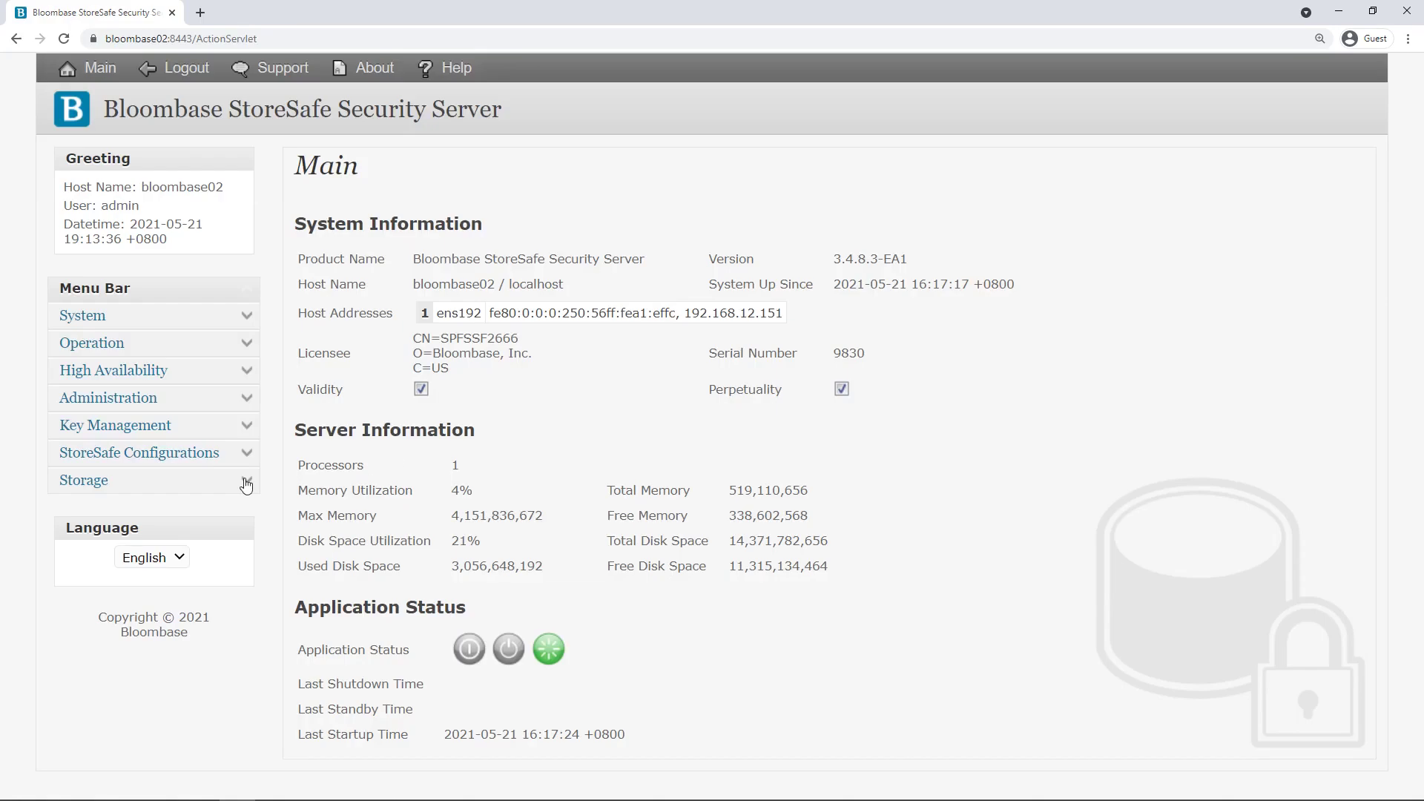
pyautogui.click(246, 481)
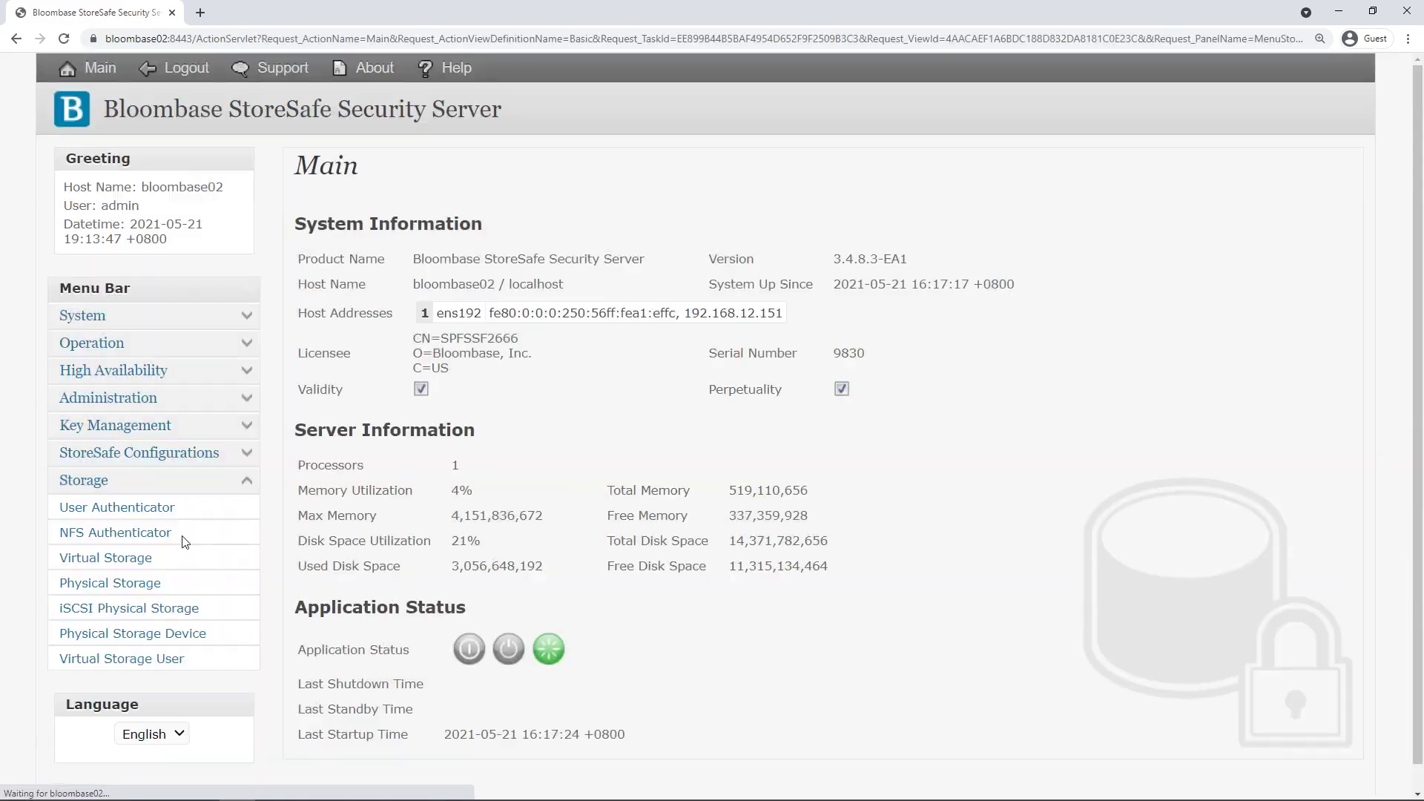
# Find veeamarchive01 under Physical Storage and open its storage configuration.
pyautogui.click(153, 584)
pyautogui.click(776, 306)
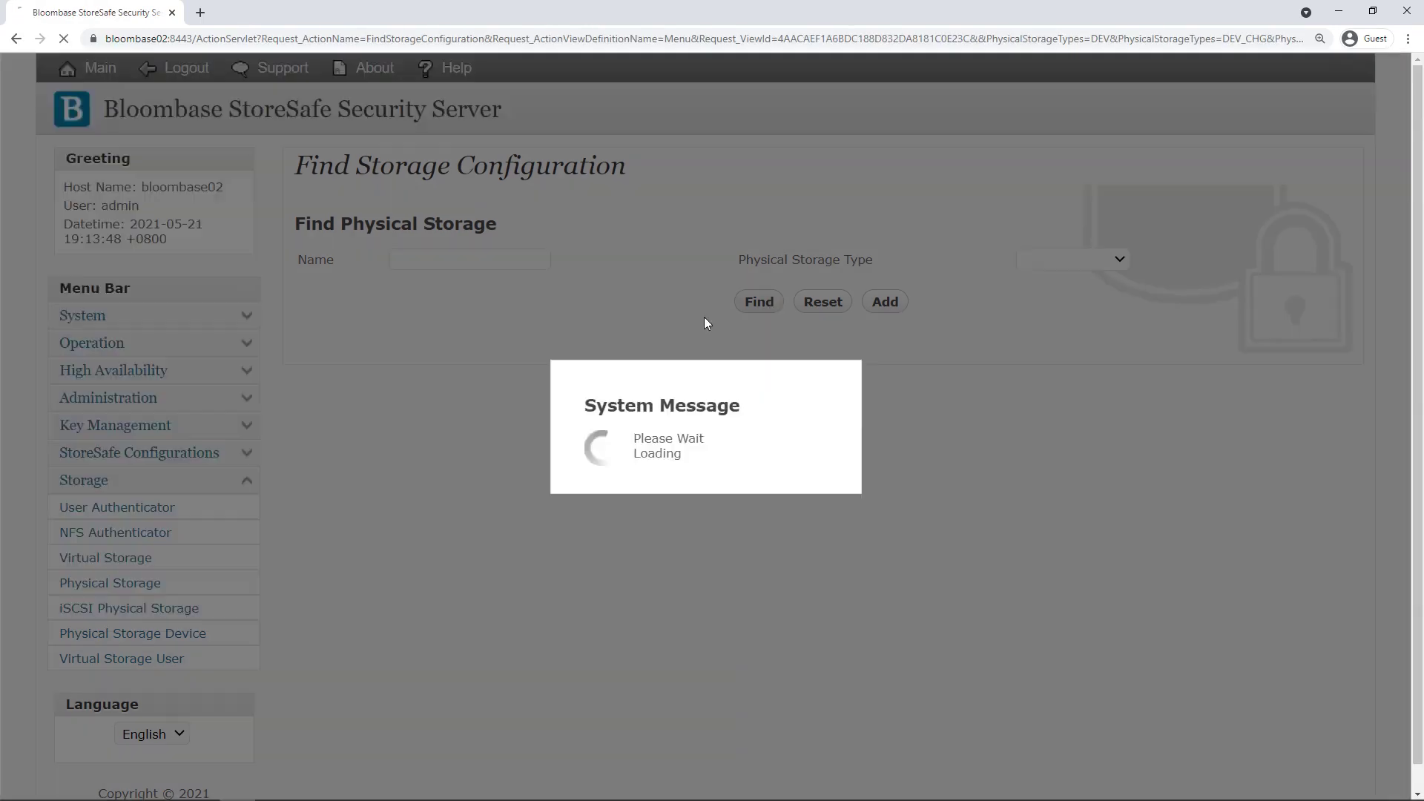
pyautogui.click(399, 402)
pyautogui.click(549, 413)
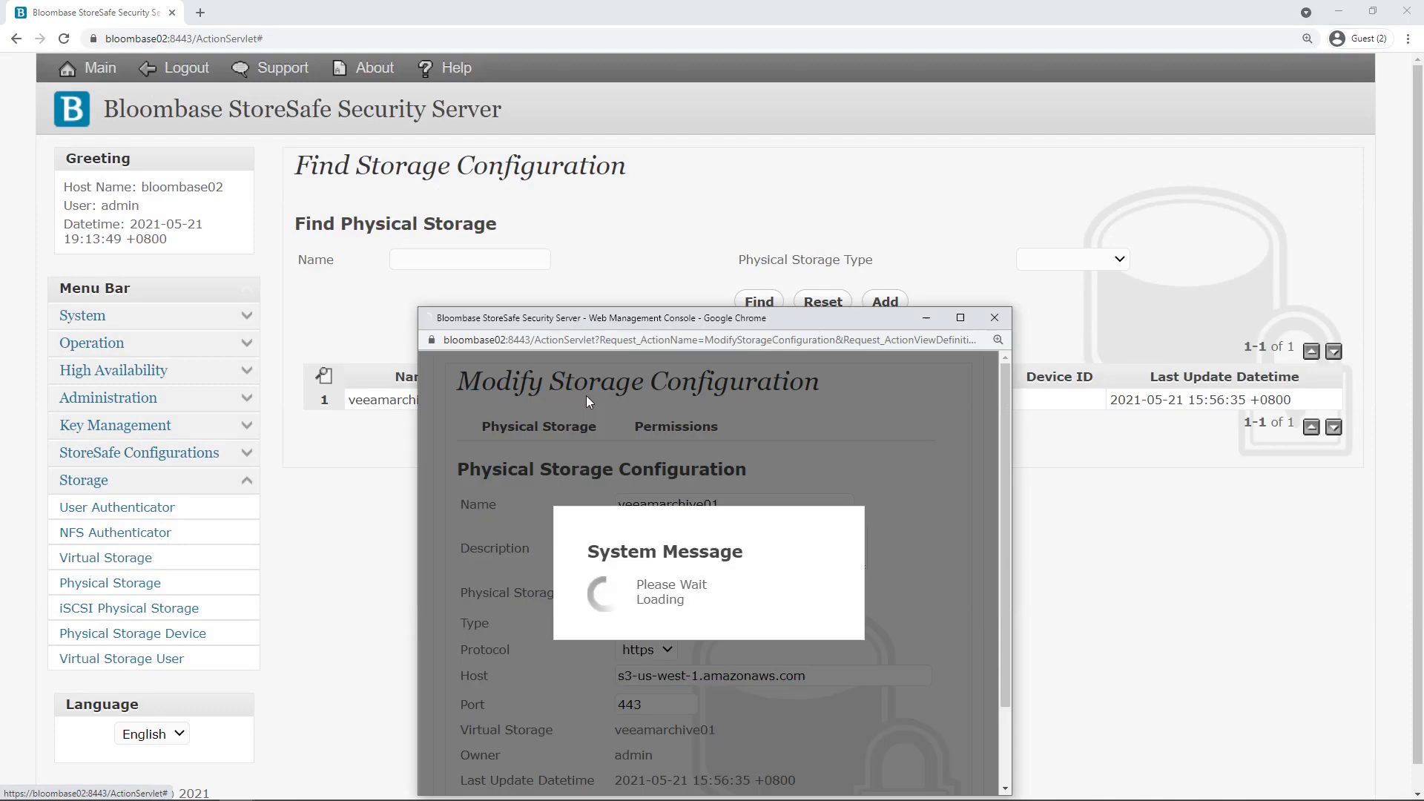
pyautogui.click(735, 377)
pyautogui.doubleClick(711, 377)
# Confirm REST, S3, https, host s3-us-west-1.amazonaws.com and port 443, then close.
pyautogui.click(716, 467)
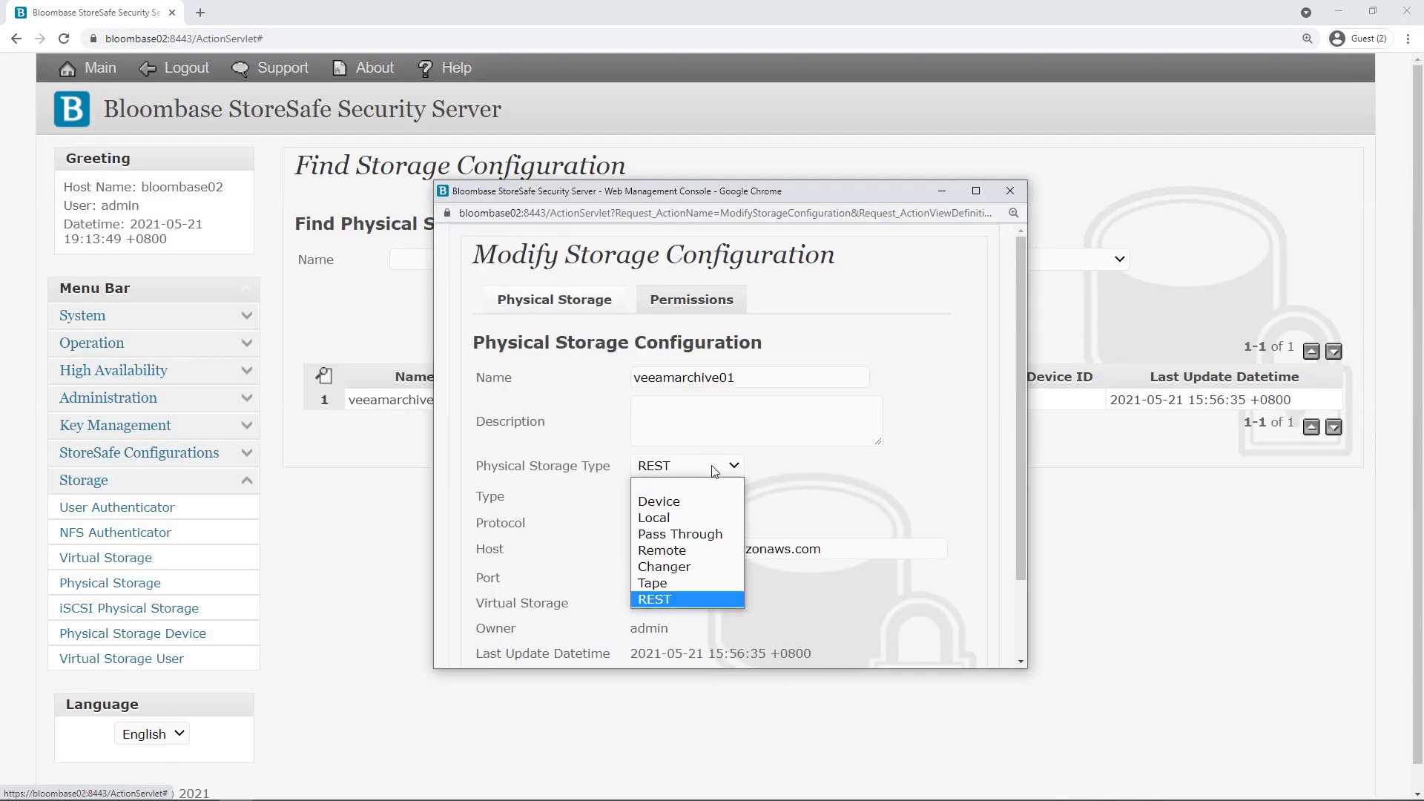
pyautogui.click(693, 598)
pyautogui.click(681, 502)
pyautogui.click(670, 528)
pyautogui.click(670, 548)
pyautogui.tripleClick(786, 549)
pyautogui.click(808, 581)
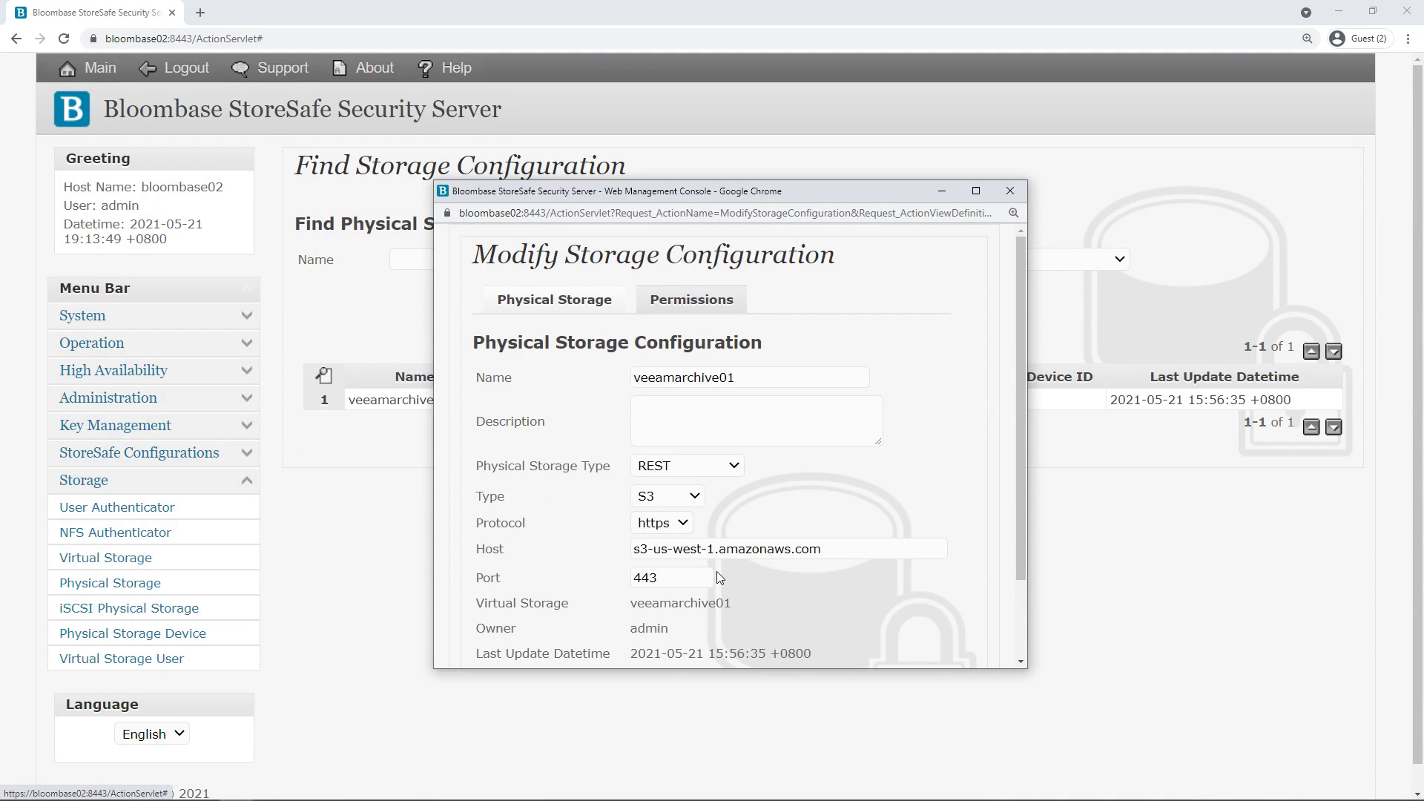
pyautogui.moveTo(665, 578); pyautogui.dragTo(632, 577)
pyautogui.click(786, 586)
pyautogui.scroll(-1, 786, 586)
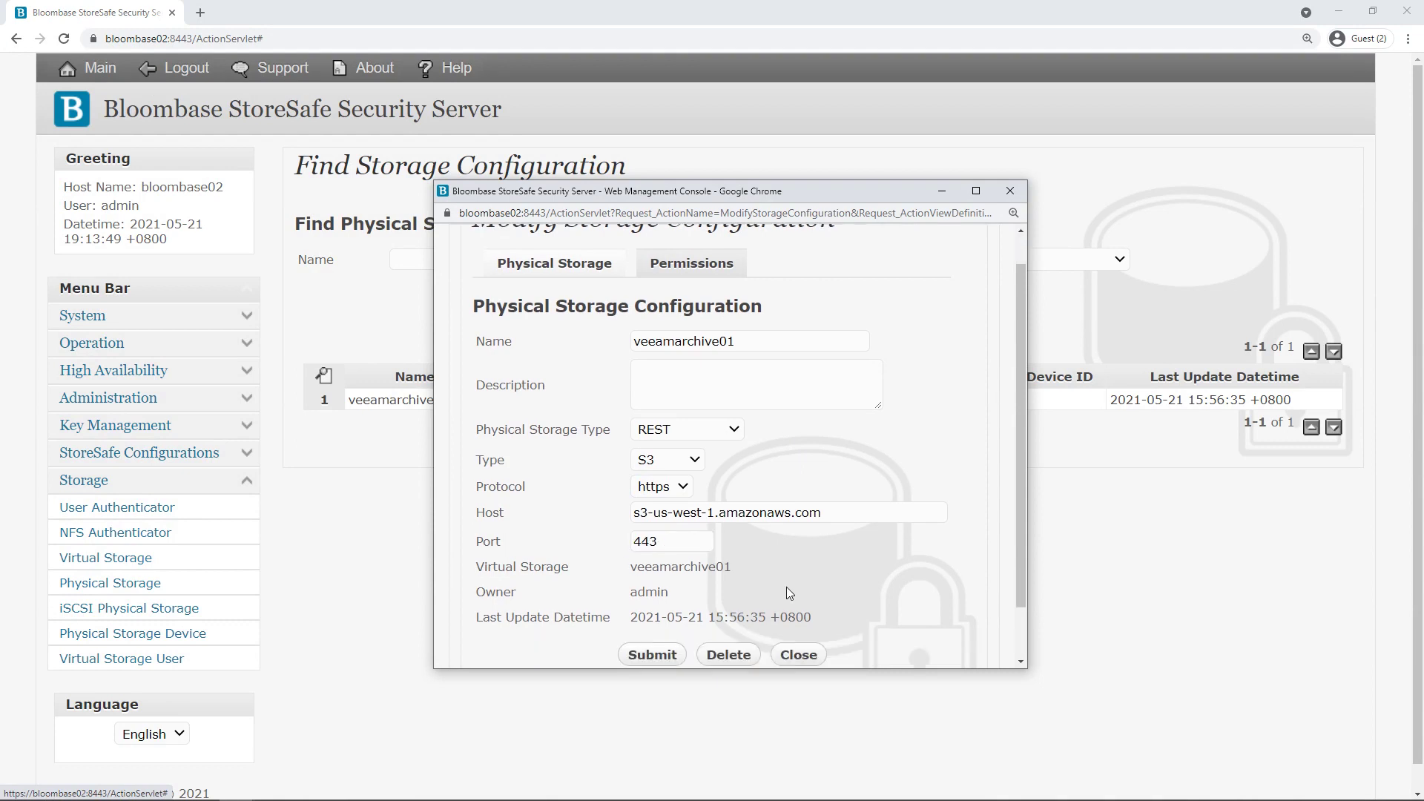
pyautogui.click(797, 592)
# Open the veeamarchive01 virtual storage settings and check its REST mode.
pyautogui.click(142, 561)
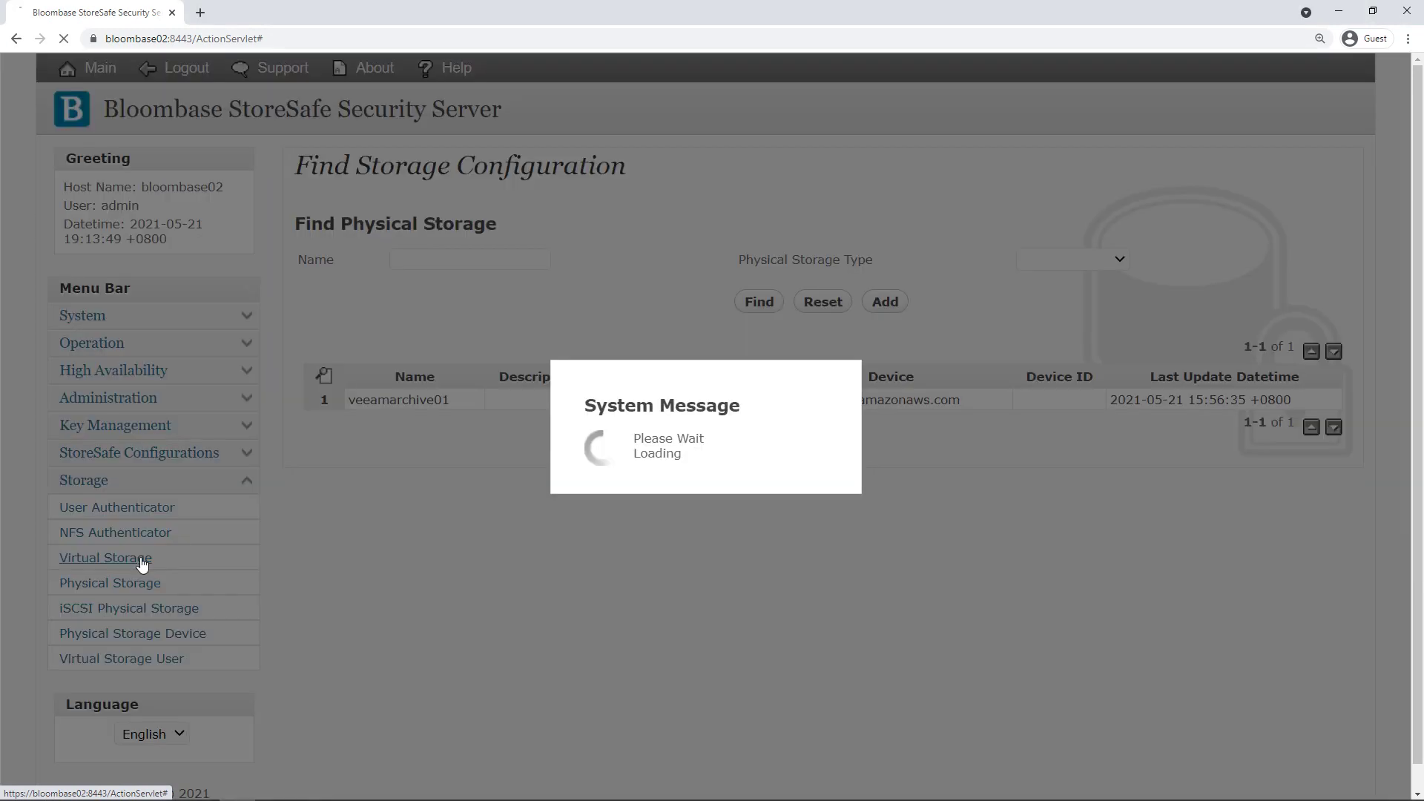
pyautogui.click(759, 324)
pyautogui.click(382, 430)
pyautogui.click(555, 427)
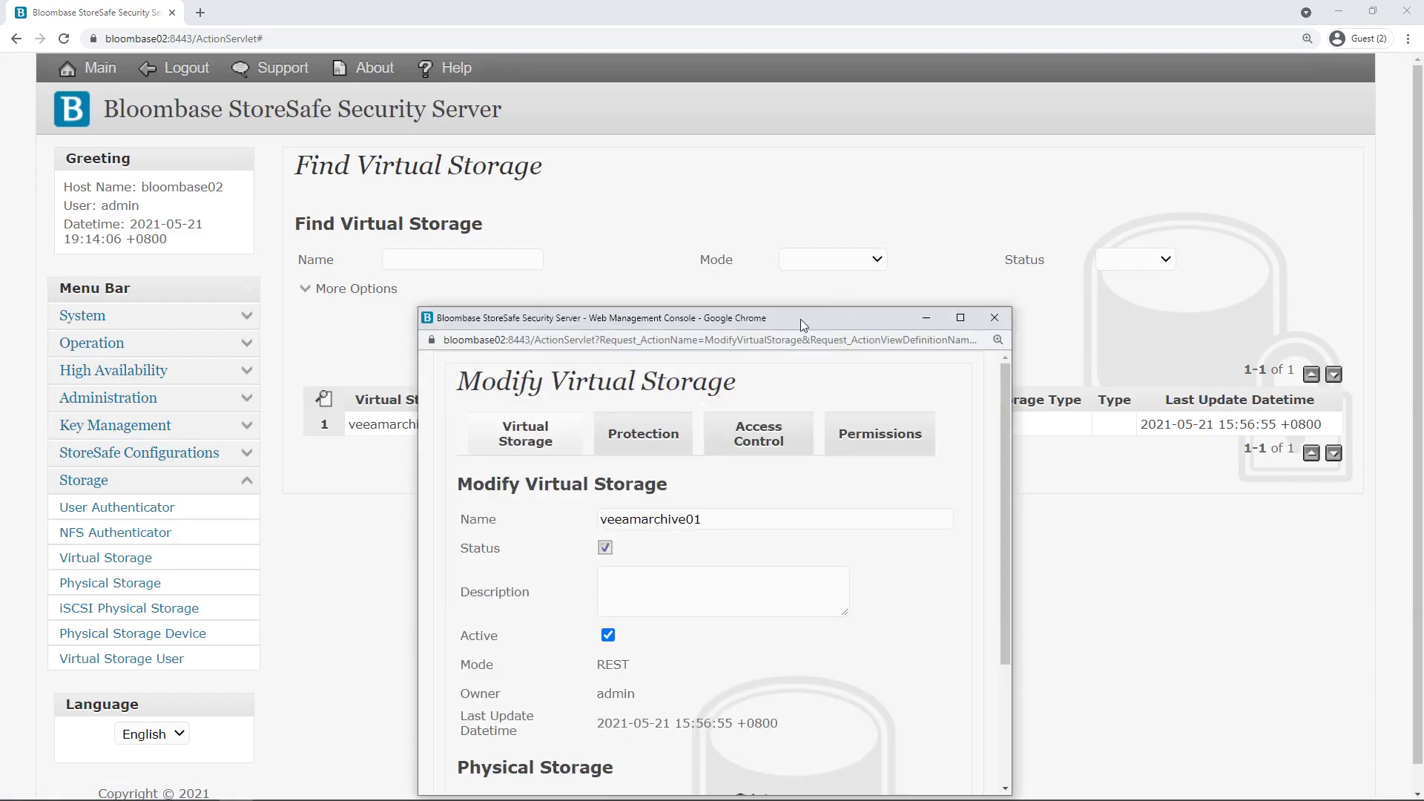
pyautogui.click(702, 445)
pyautogui.doubleClick(634, 555)
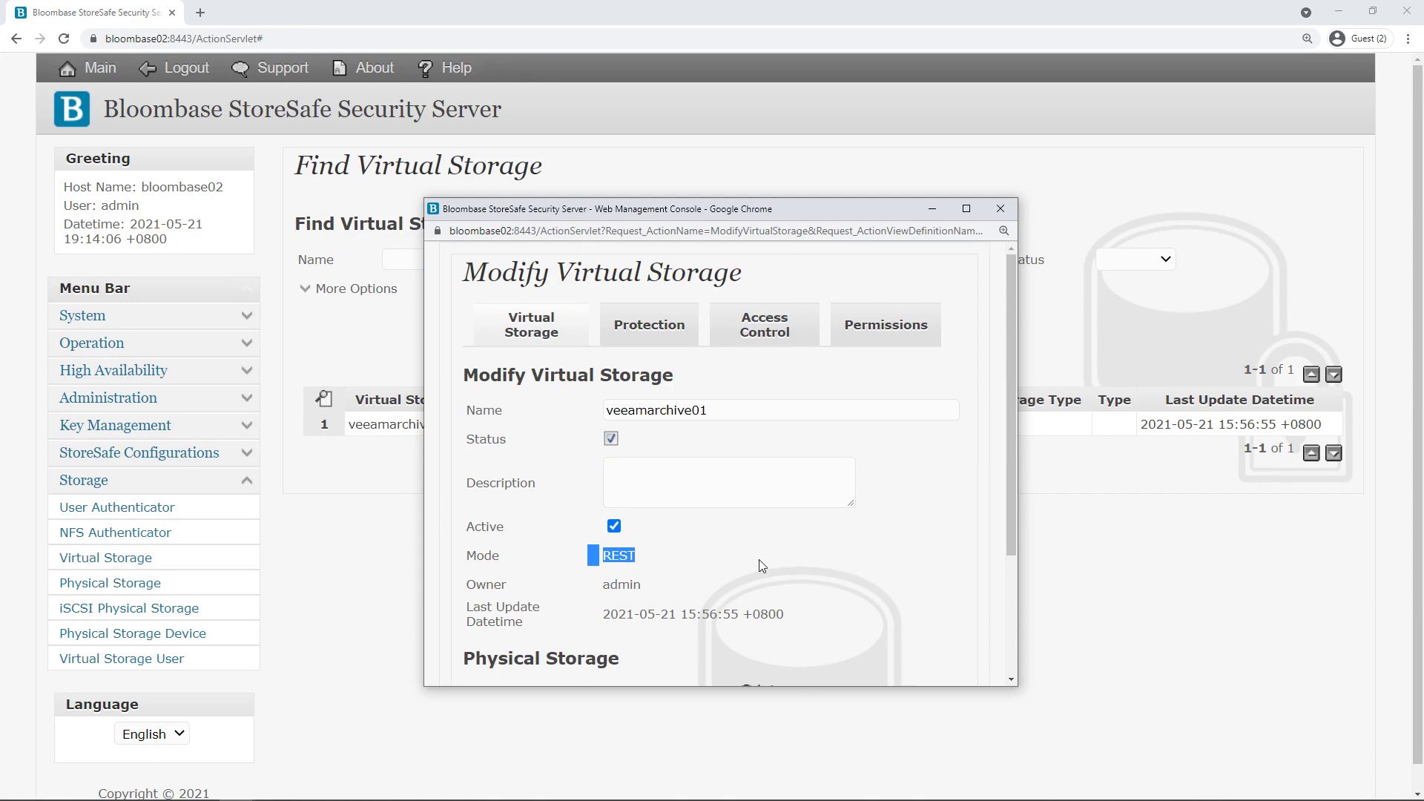
pyautogui.click(759, 560)
pyautogui.scroll(-2, 773, 553)
# Confirm veeamarchive01 as the linked physical storage in the lookup.
pyautogui.click(743, 553)
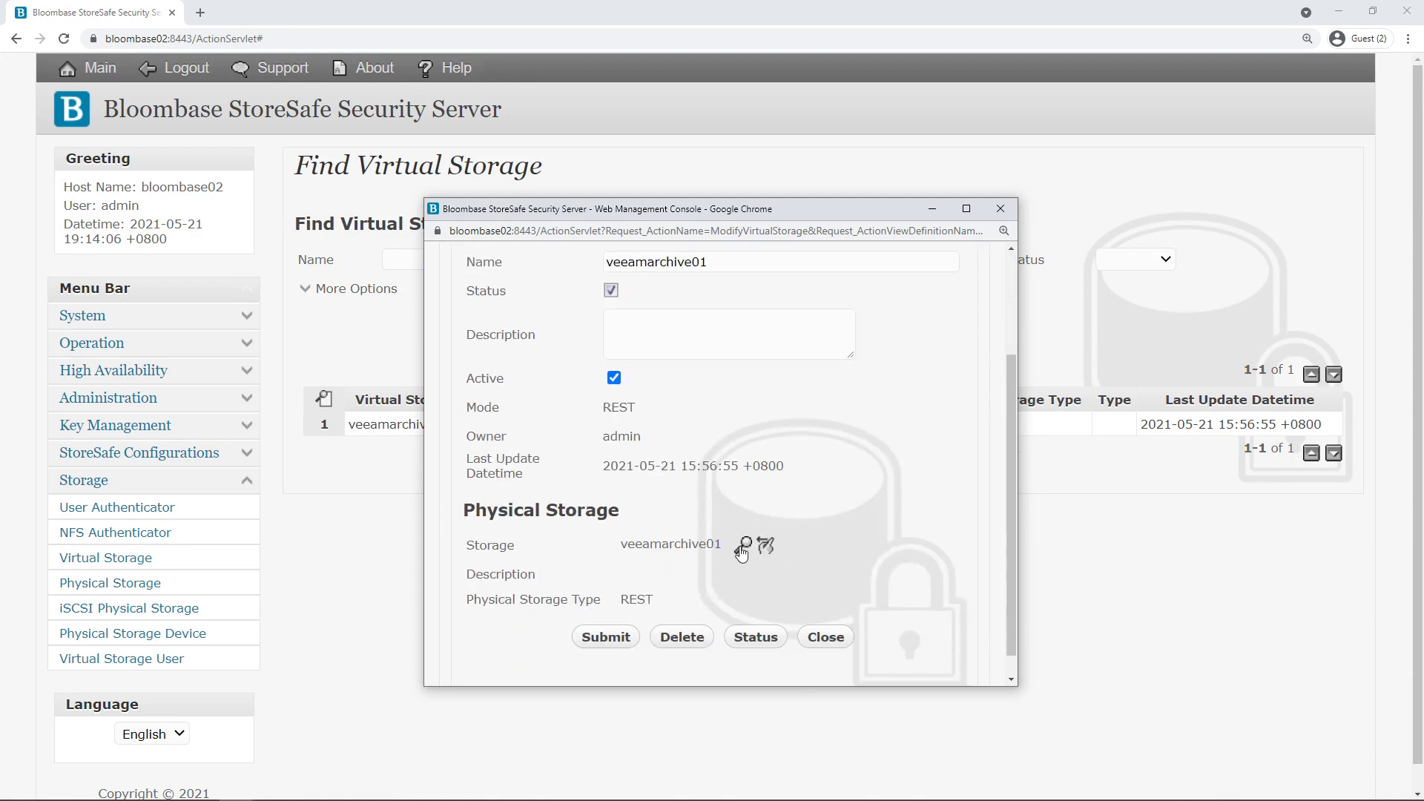
pyautogui.moveTo(800, 408); pyautogui.dragTo(804, 316)
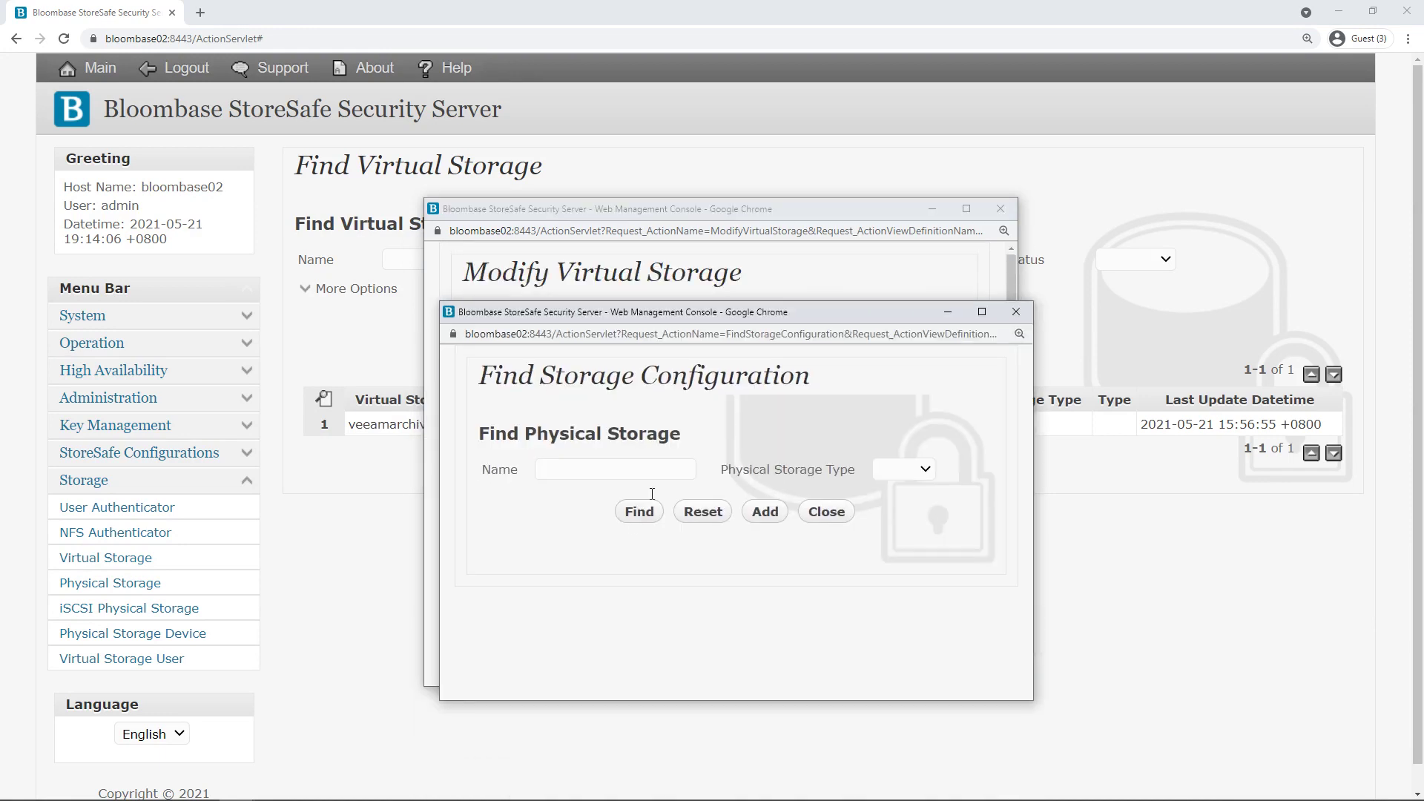
pyautogui.click(637, 512)
pyautogui.scroll(-1, 590, 514)
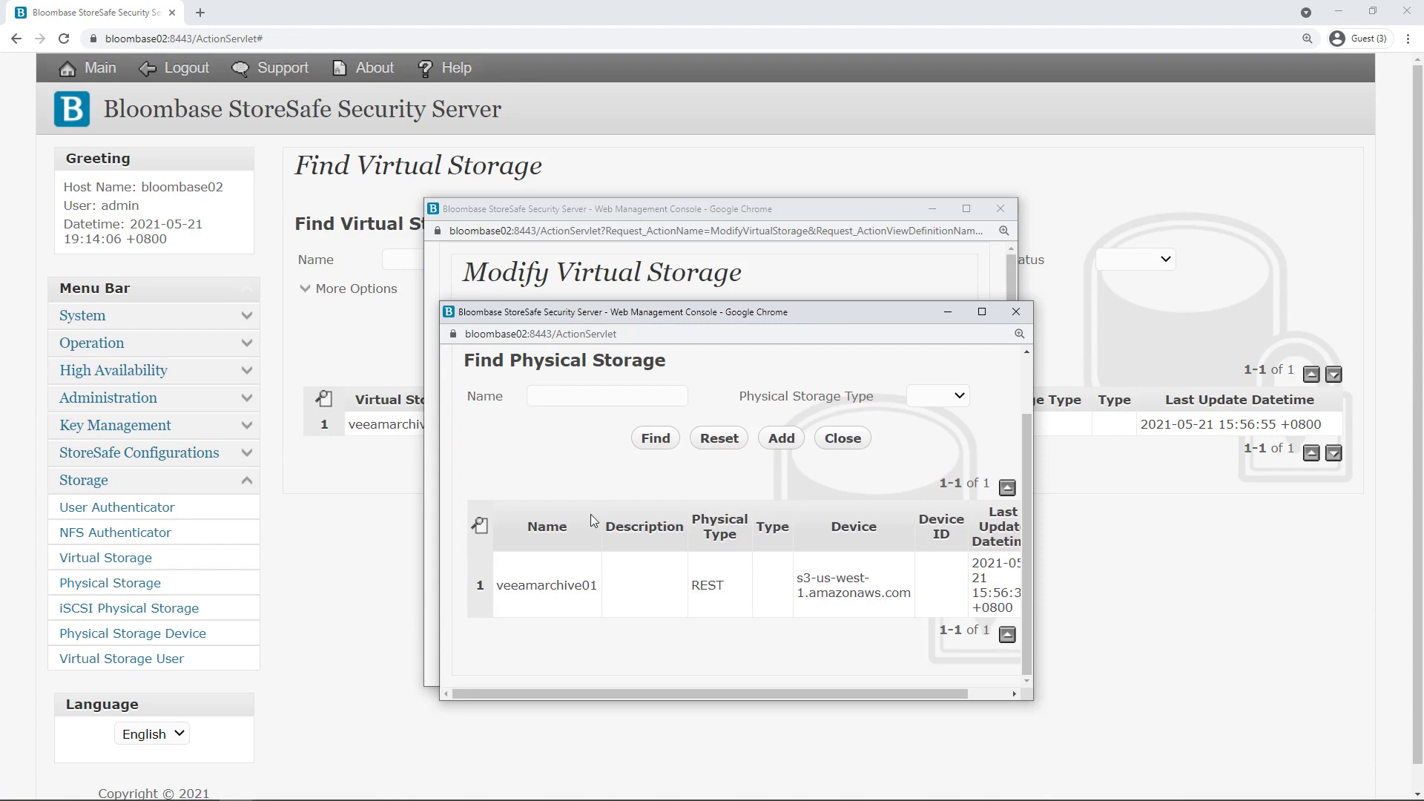
pyautogui.click(549, 585)
pyautogui.scroll(-3, 735, 403)
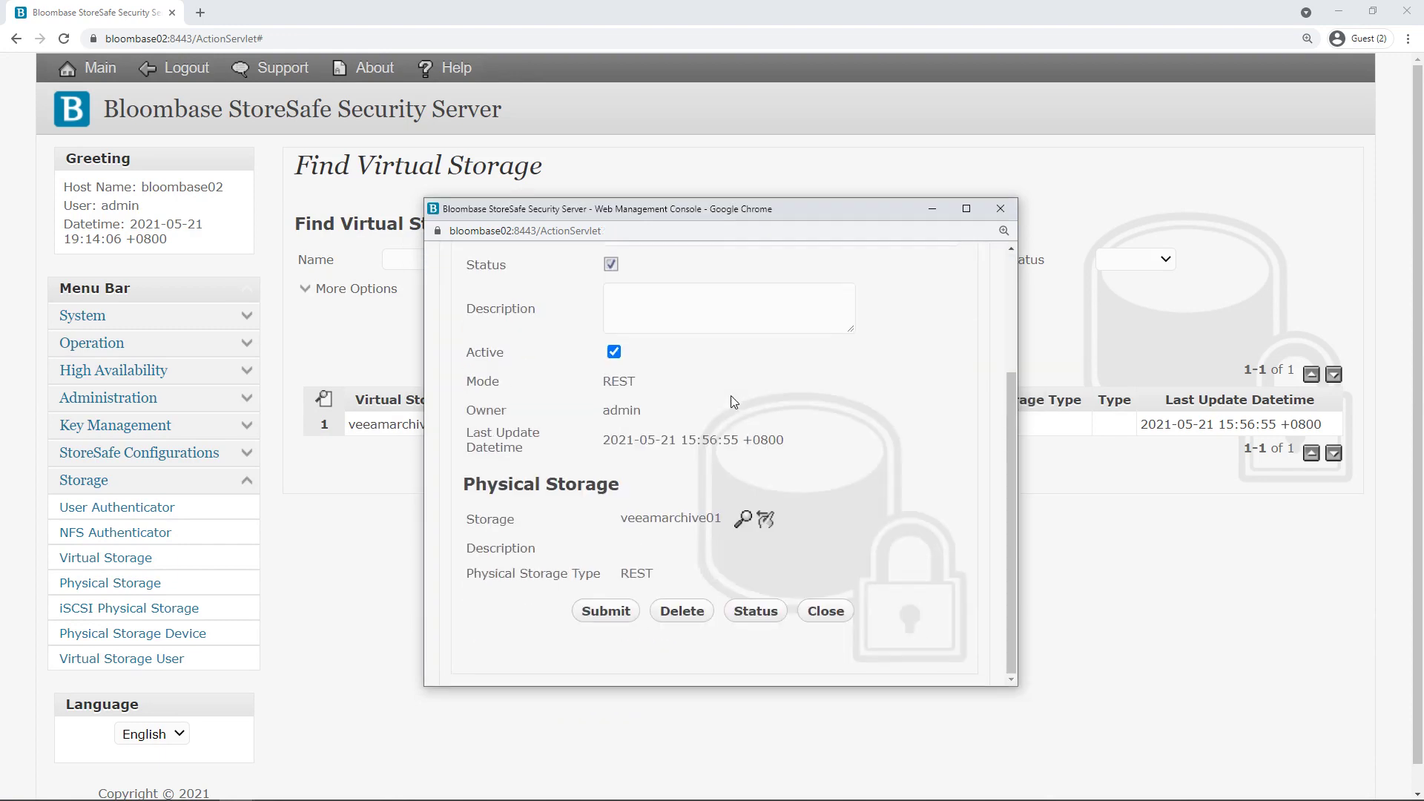
pyautogui.scroll(3, 725, 404)
# Verify protection uses encryption key key01 with AES 256.
pyautogui.click(654, 325)
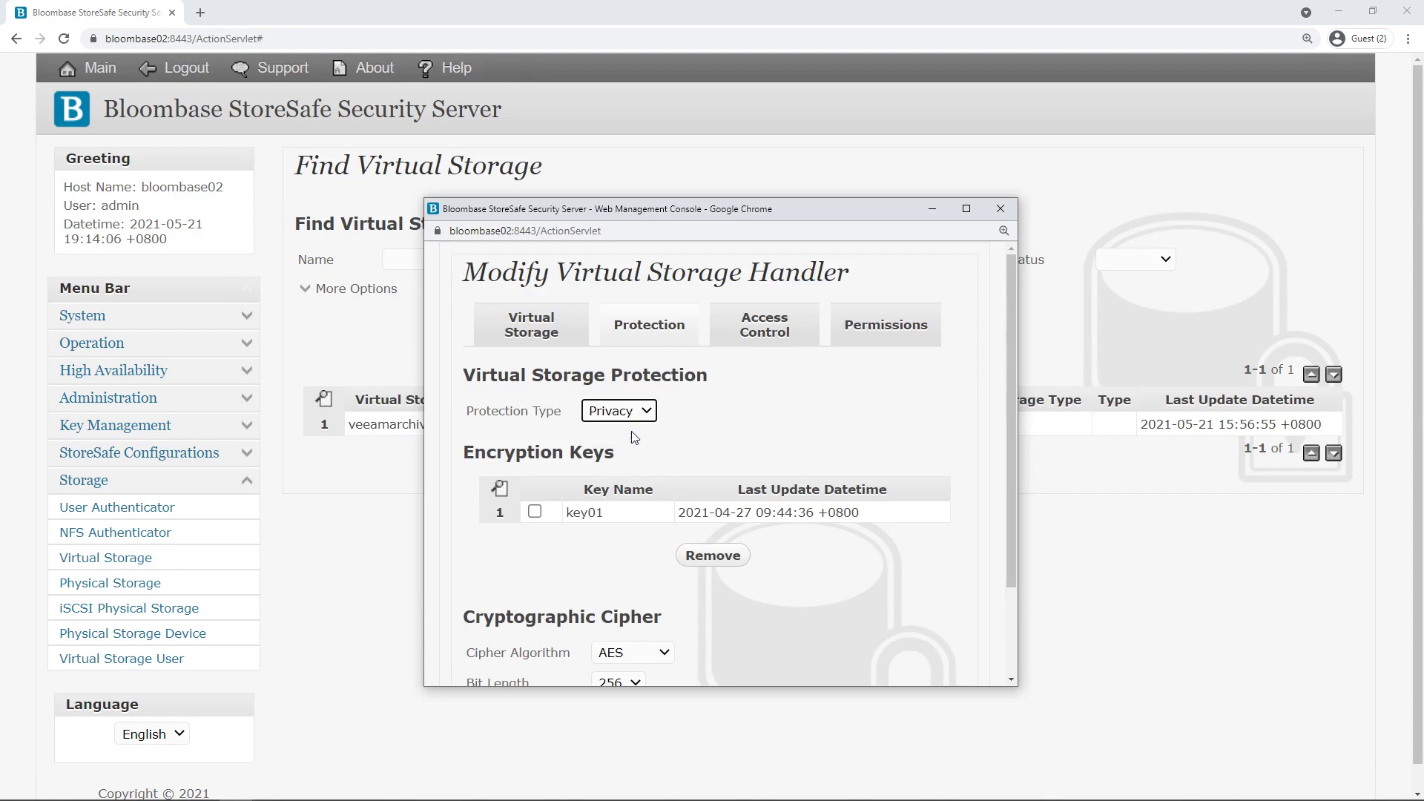
pyautogui.moveTo(619, 517); pyautogui.dragTo(564, 523)
pyautogui.click(607, 566)
pyautogui.scroll(-2, 607, 566)
pyautogui.click(640, 539)
pyautogui.click(630, 575)
pyautogui.click(630, 578)
pyautogui.click(615, 638)
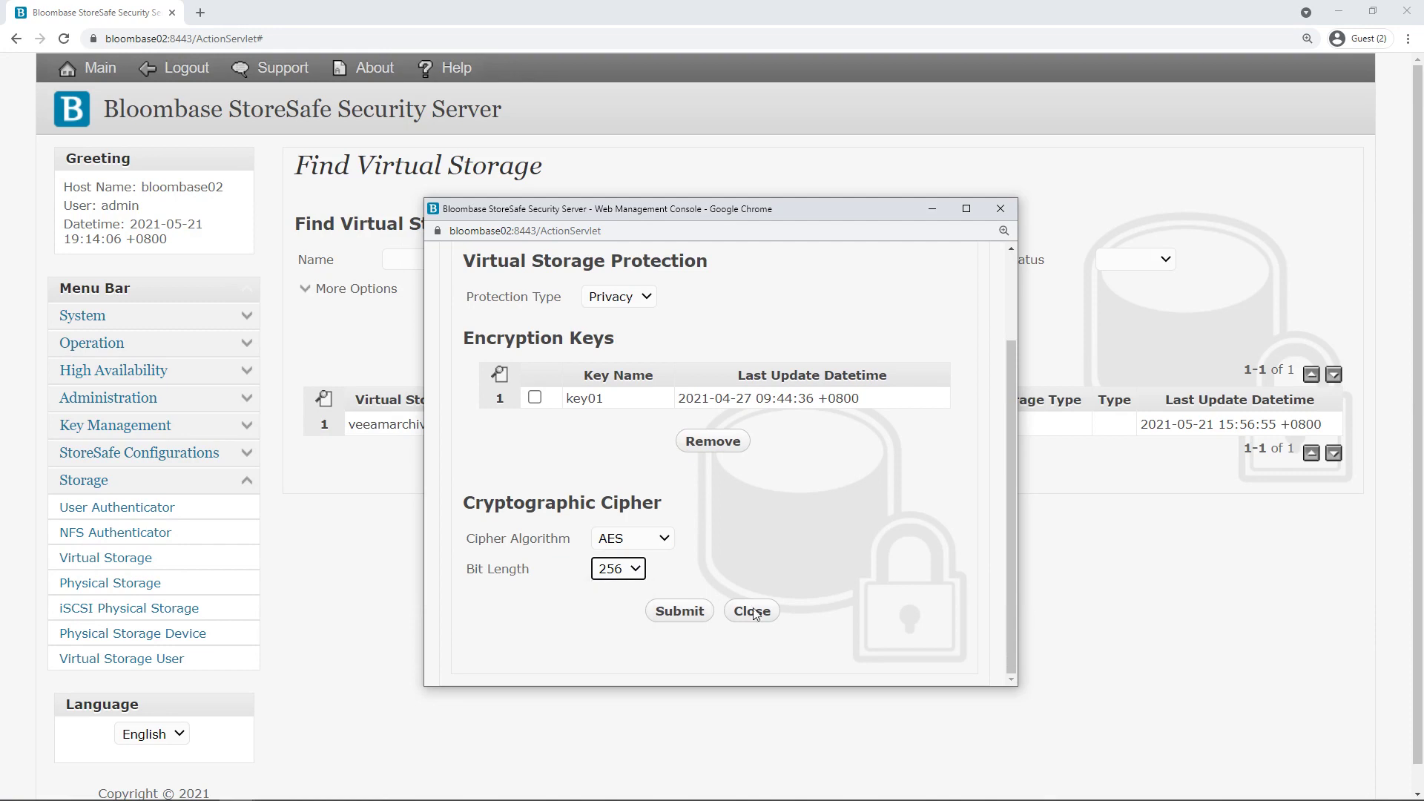
pyautogui.scroll(2, 804, 528)
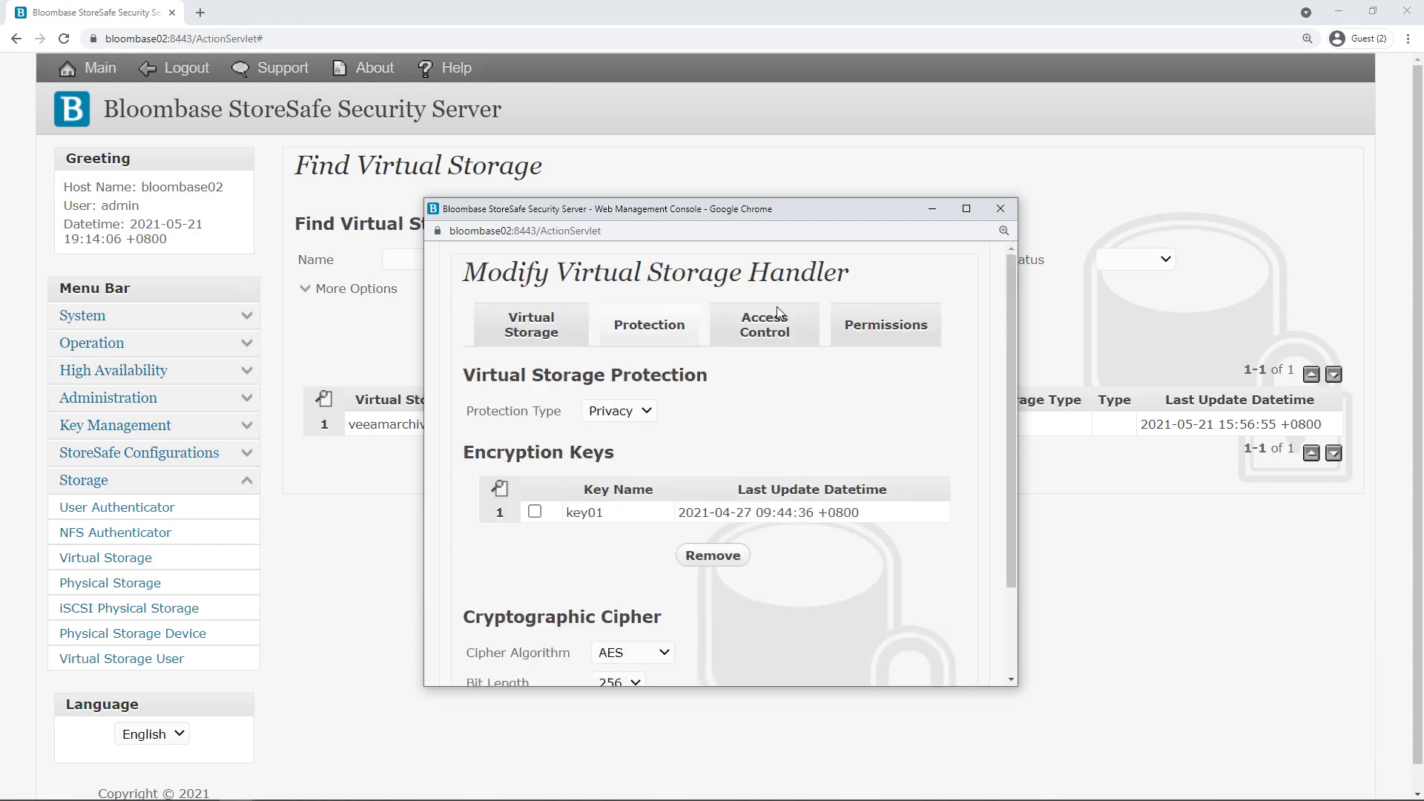
# Check that s3user01 is the user granted access, then close the settings.
pyautogui.click(762, 336)
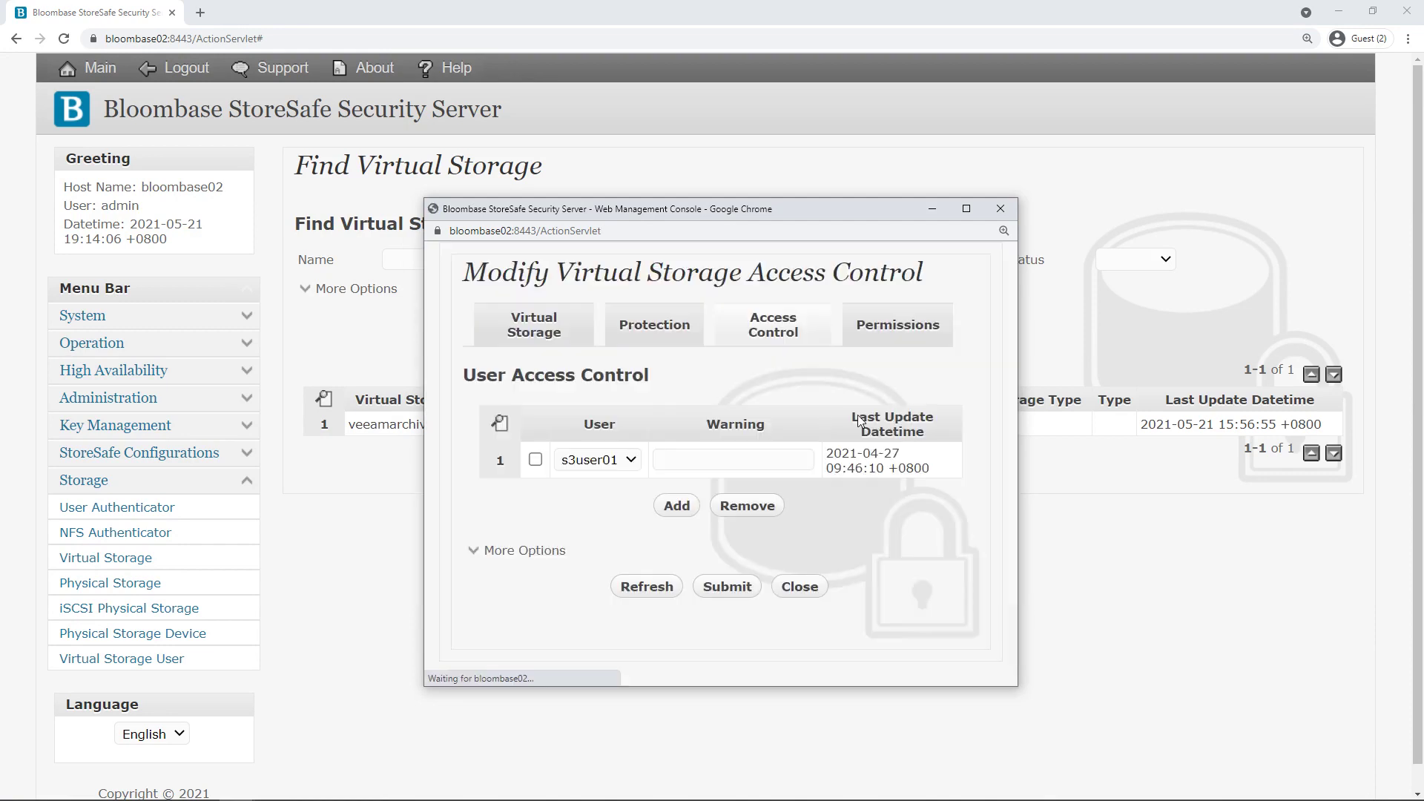
pyautogui.click(615, 460)
pyautogui.click(612, 493)
pyautogui.click(799, 586)
# Show veeamarchive01's Virtual Storage Status and scroll down to its Active Share Status.
pyautogui.moveTo(433, 424)
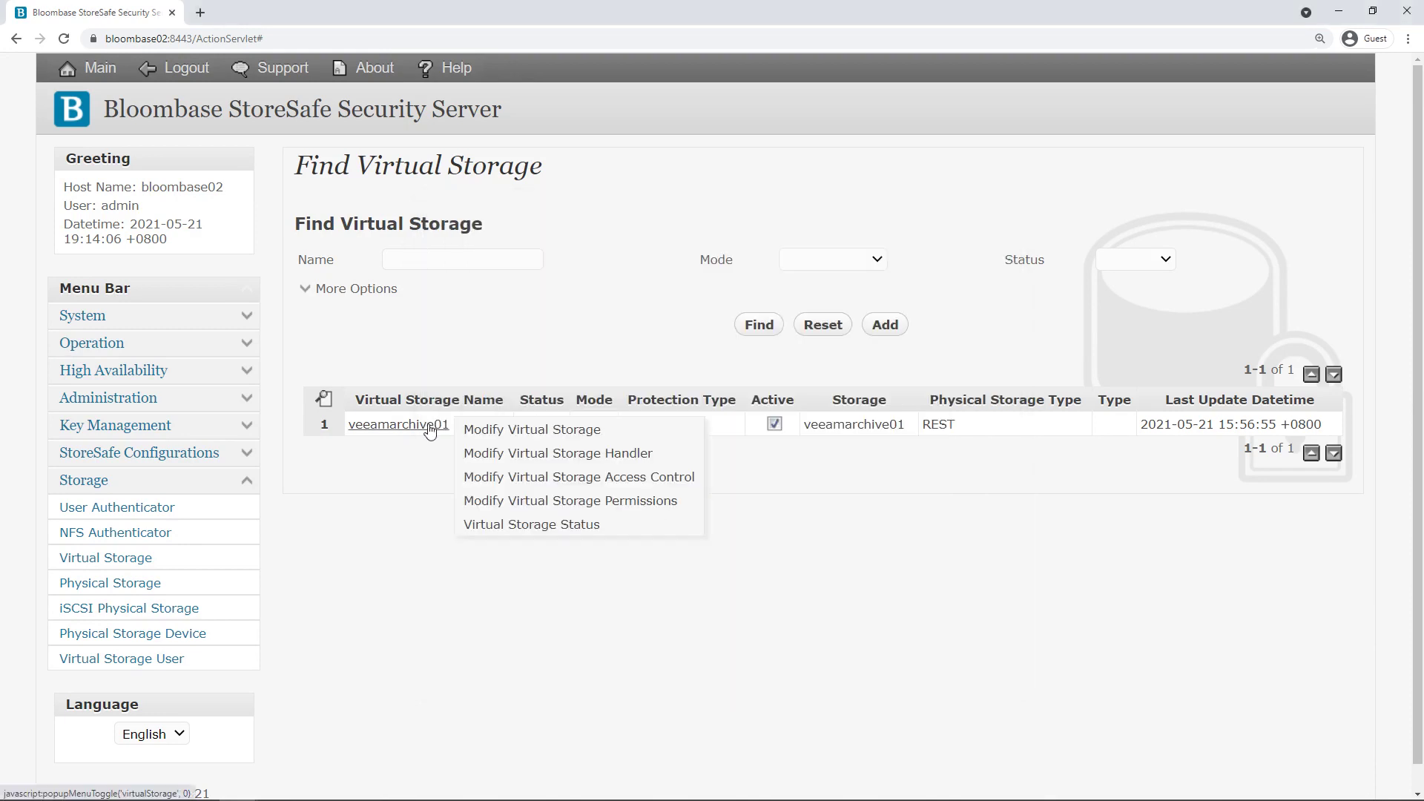
pyautogui.click(575, 525)
pyautogui.moveTo(776, 317); pyautogui.dragTo(777, 232)
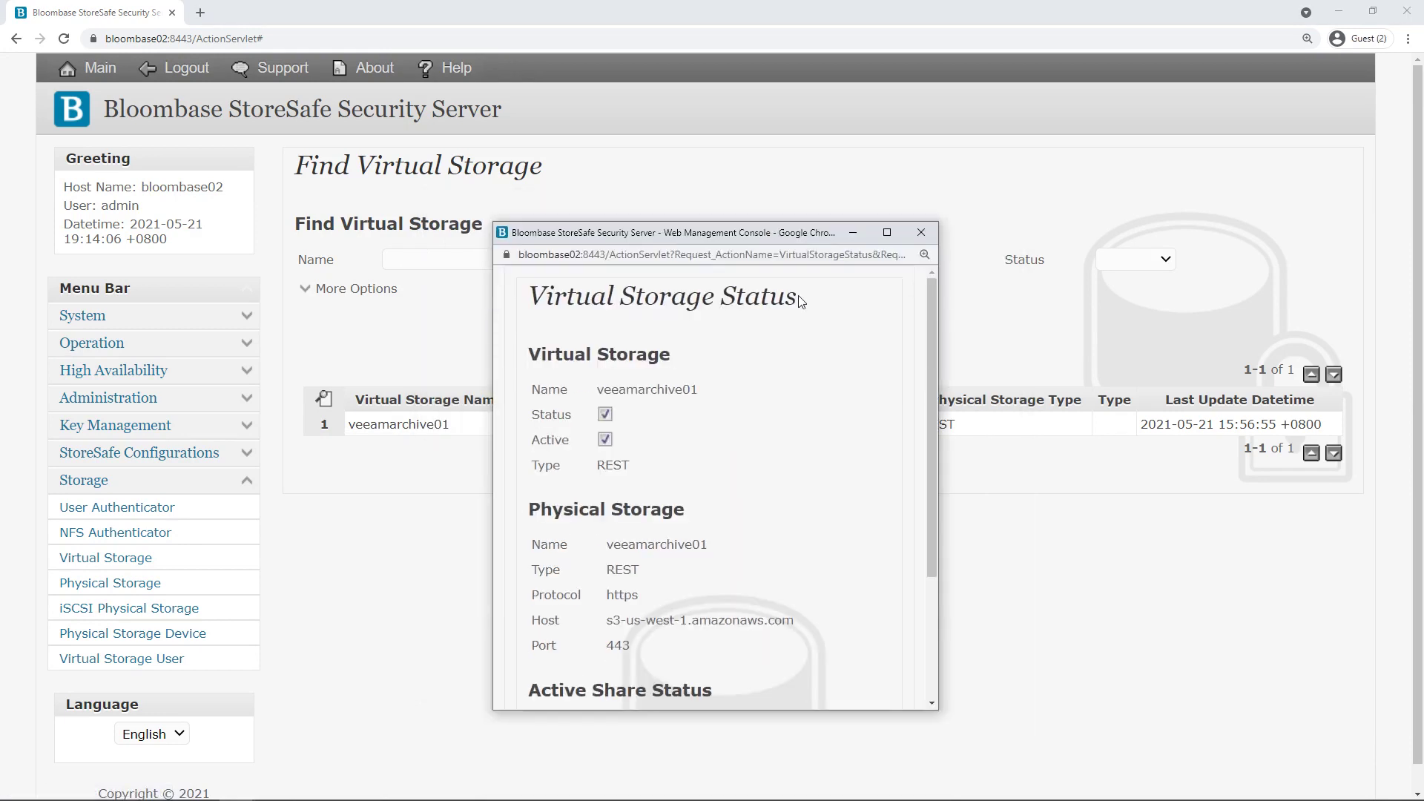
pyautogui.scroll(-3, 725, 398)
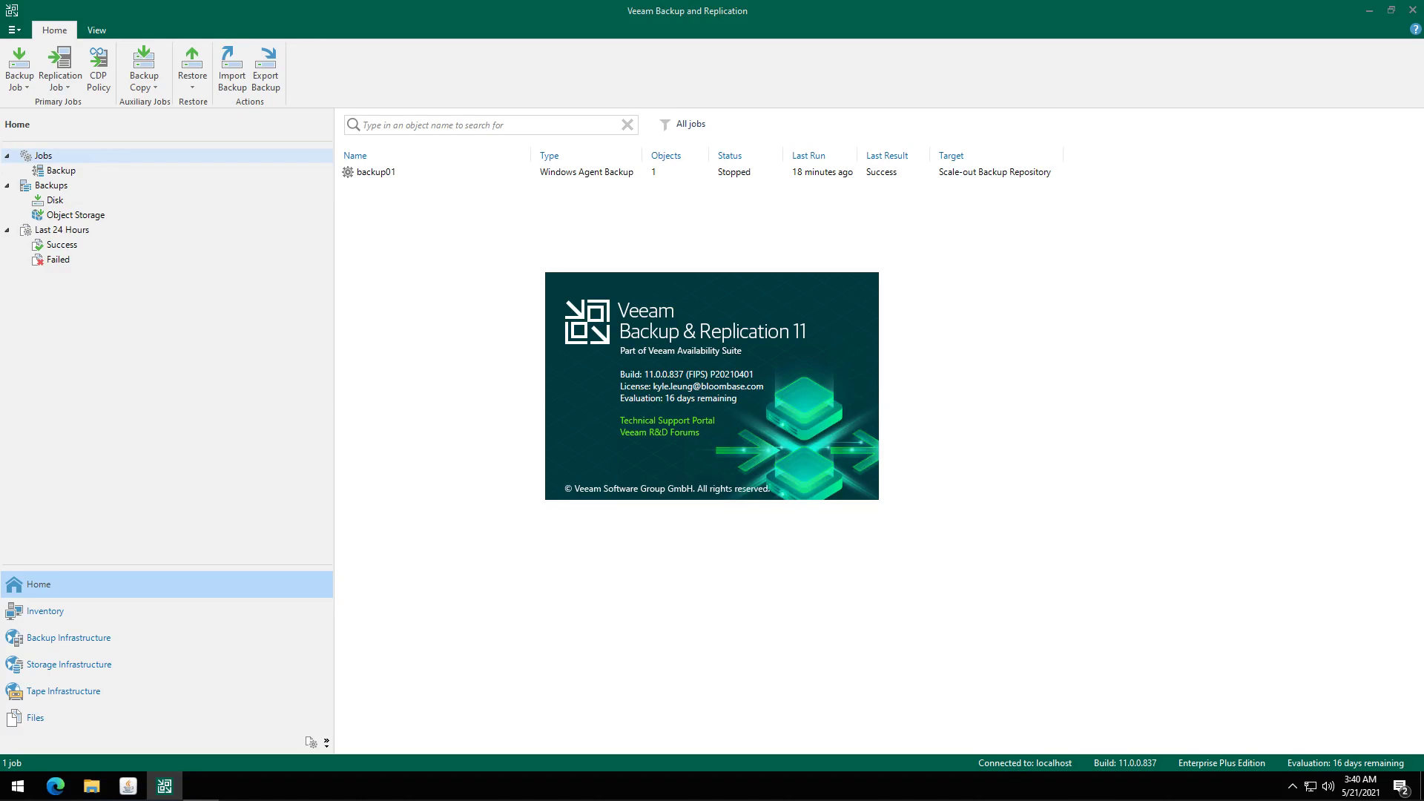
# Open the Properties of the veeamarchive01 repository under Scale-out Repositories.
pyautogui.click(86, 638)
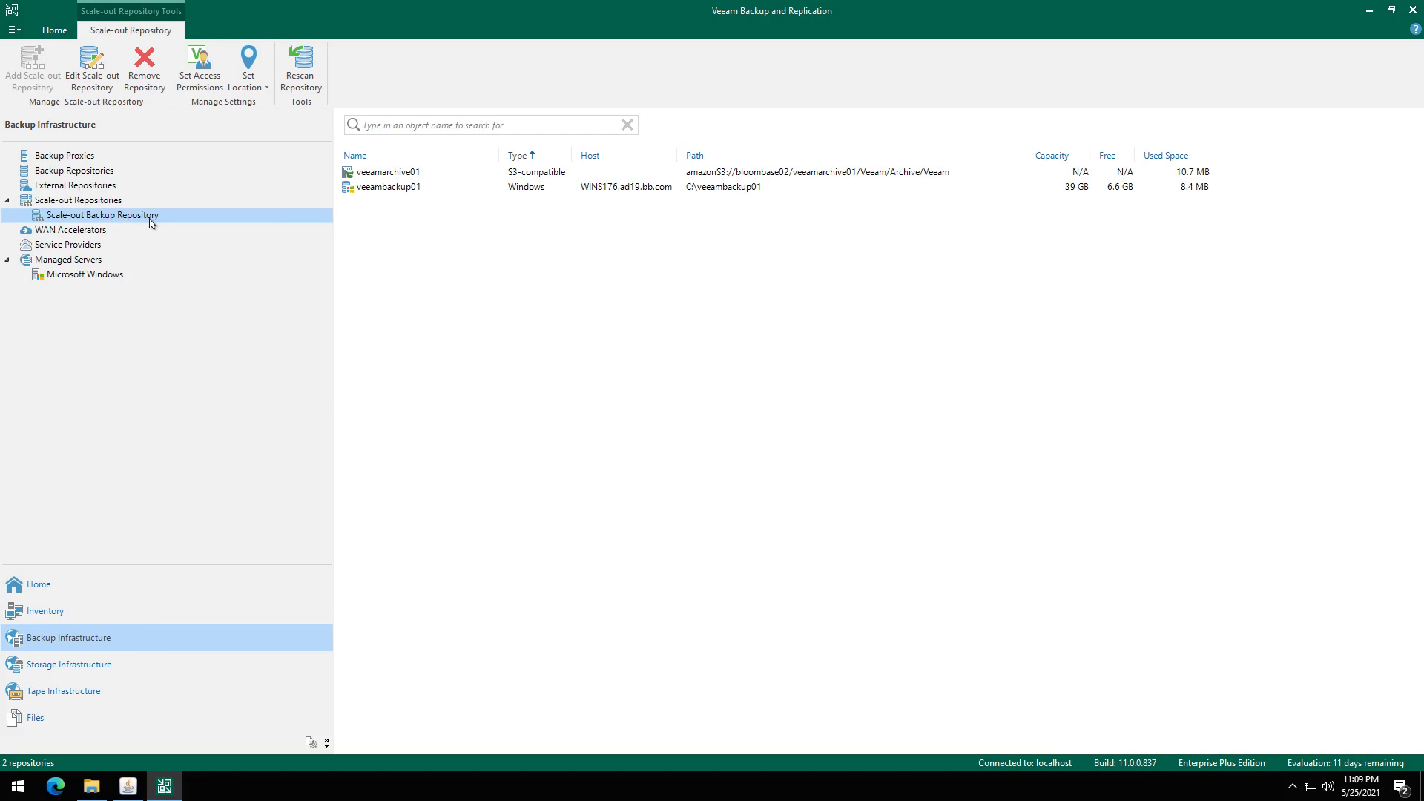
pyautogui.click(385, 175)
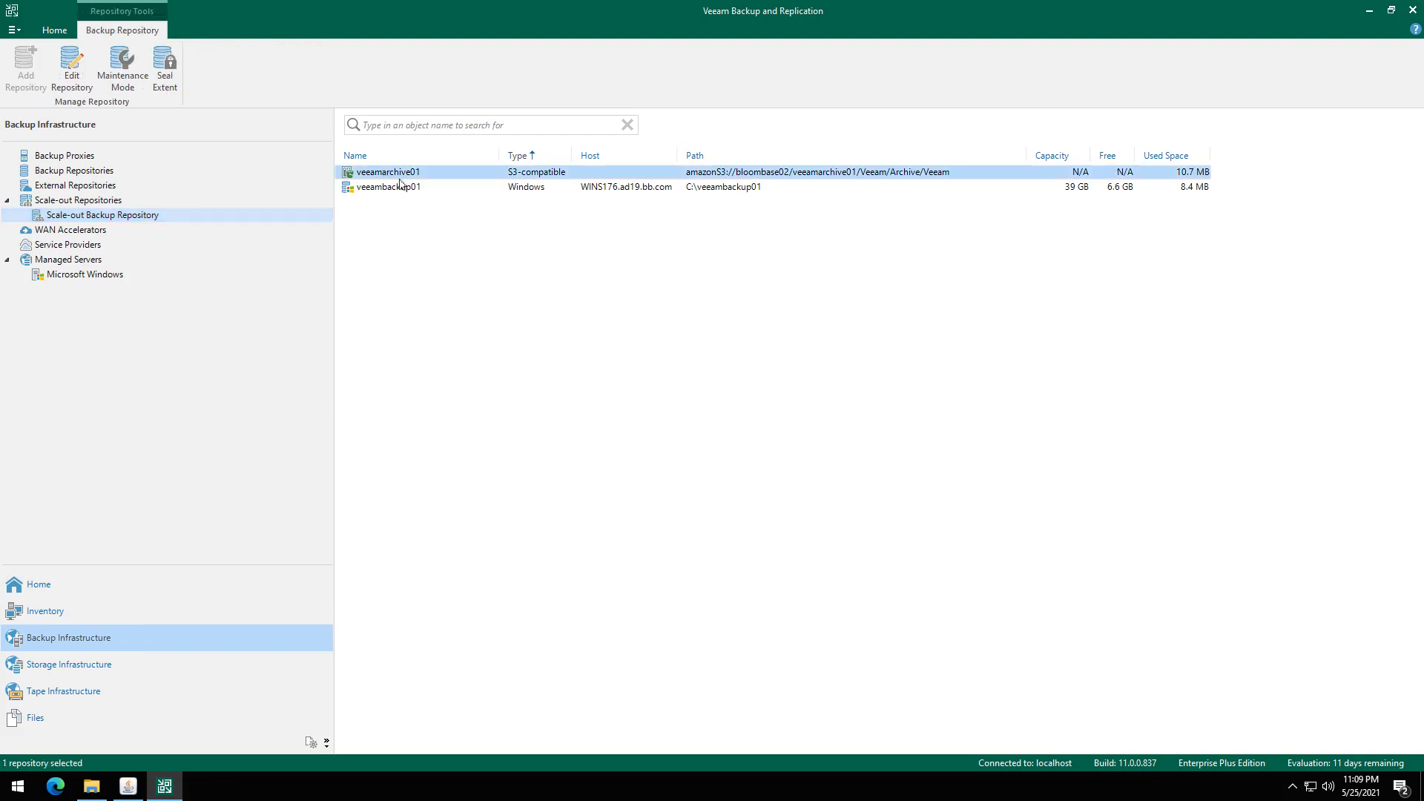
pyautogui.click(395, 188)
pyautogui.rightClick(397, 175)
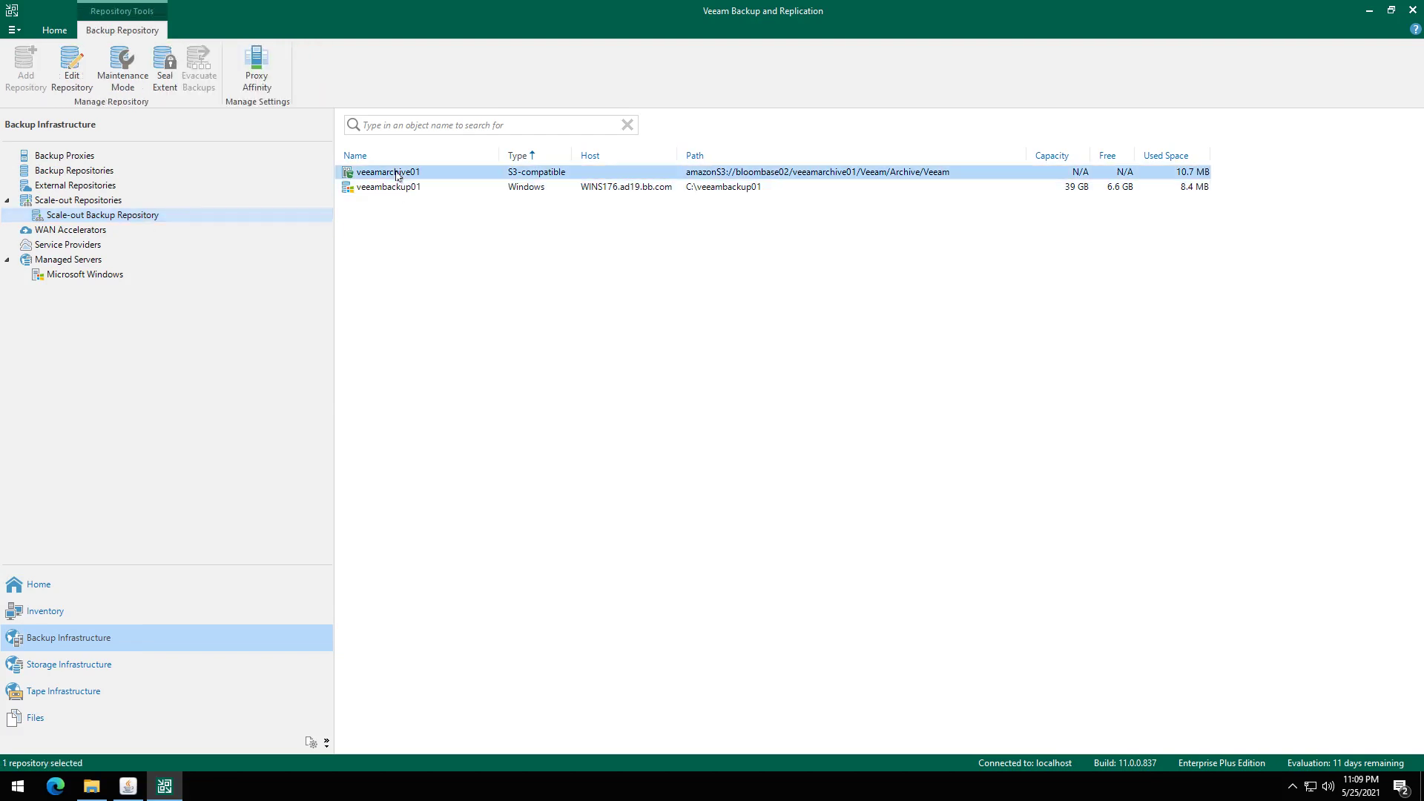
pyautogui.click(447, 220)
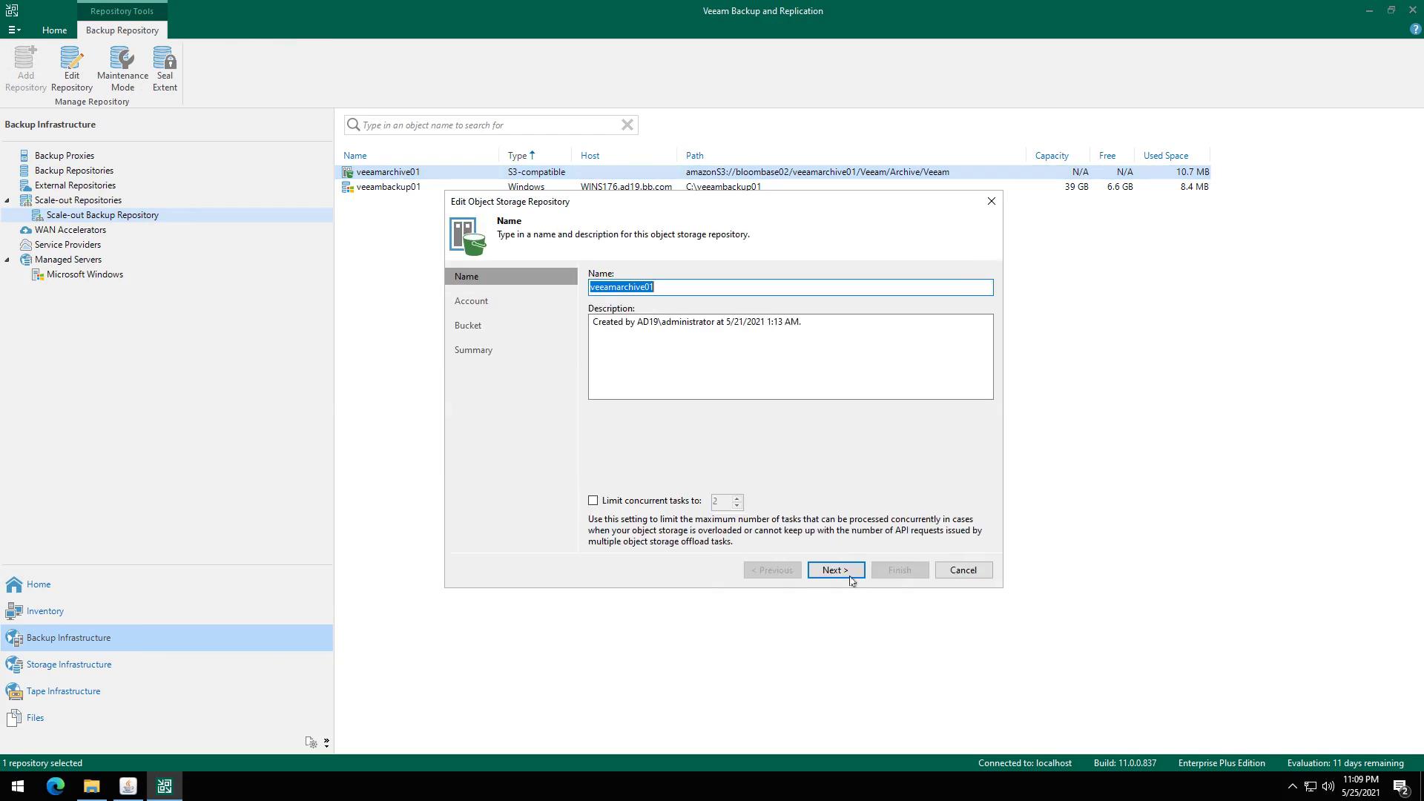
pyautogui.click(836, 570)
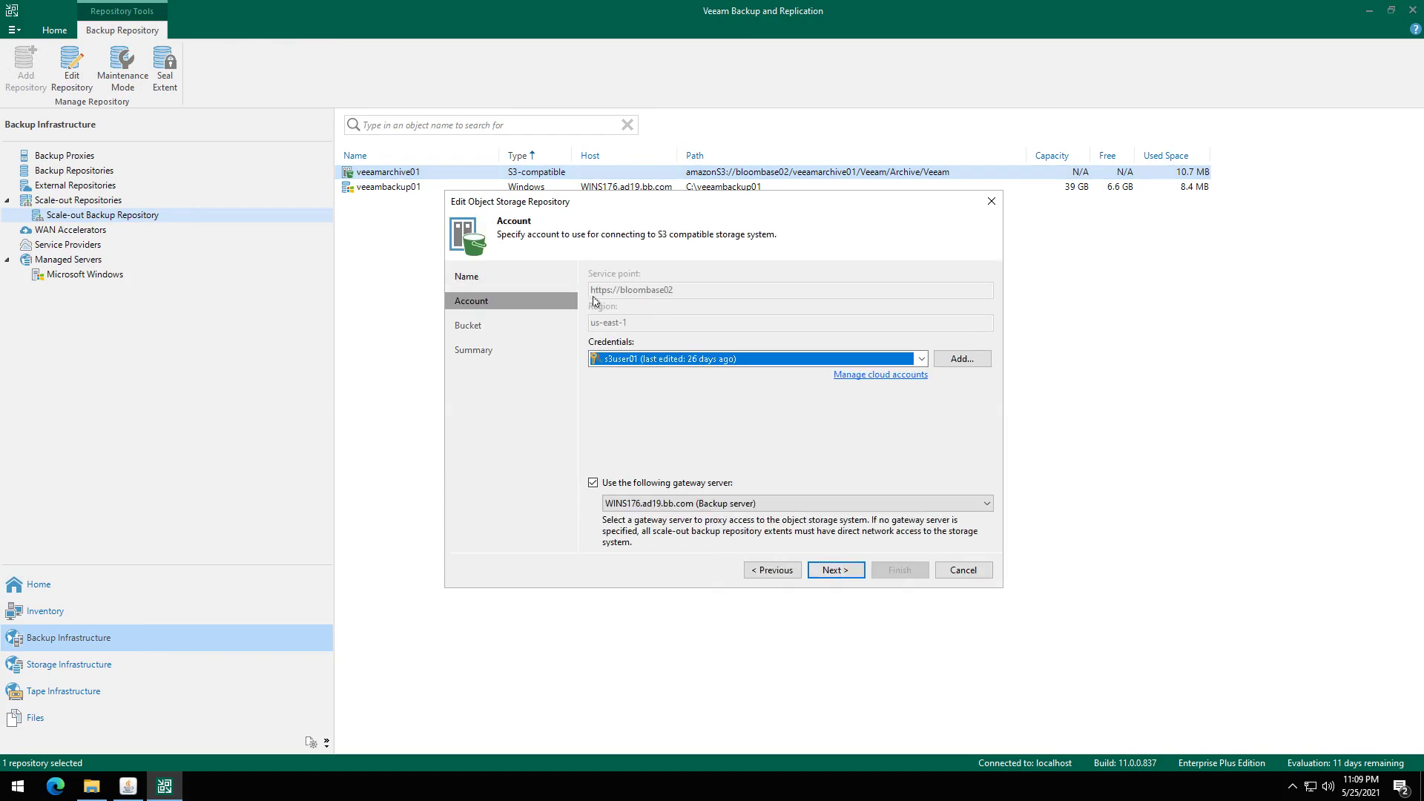
pyautogui.click(842, 575)
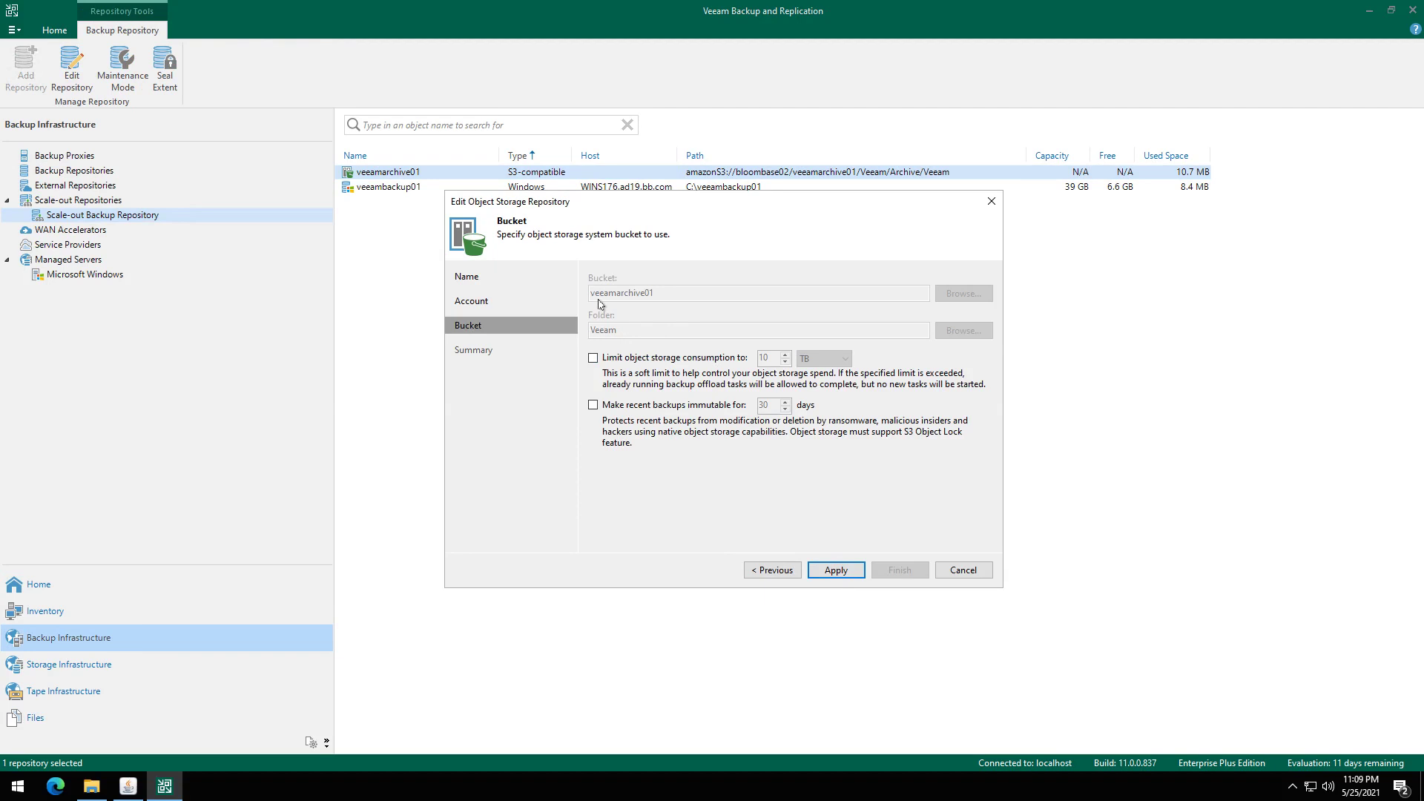
pyautogui.click(846, 573)
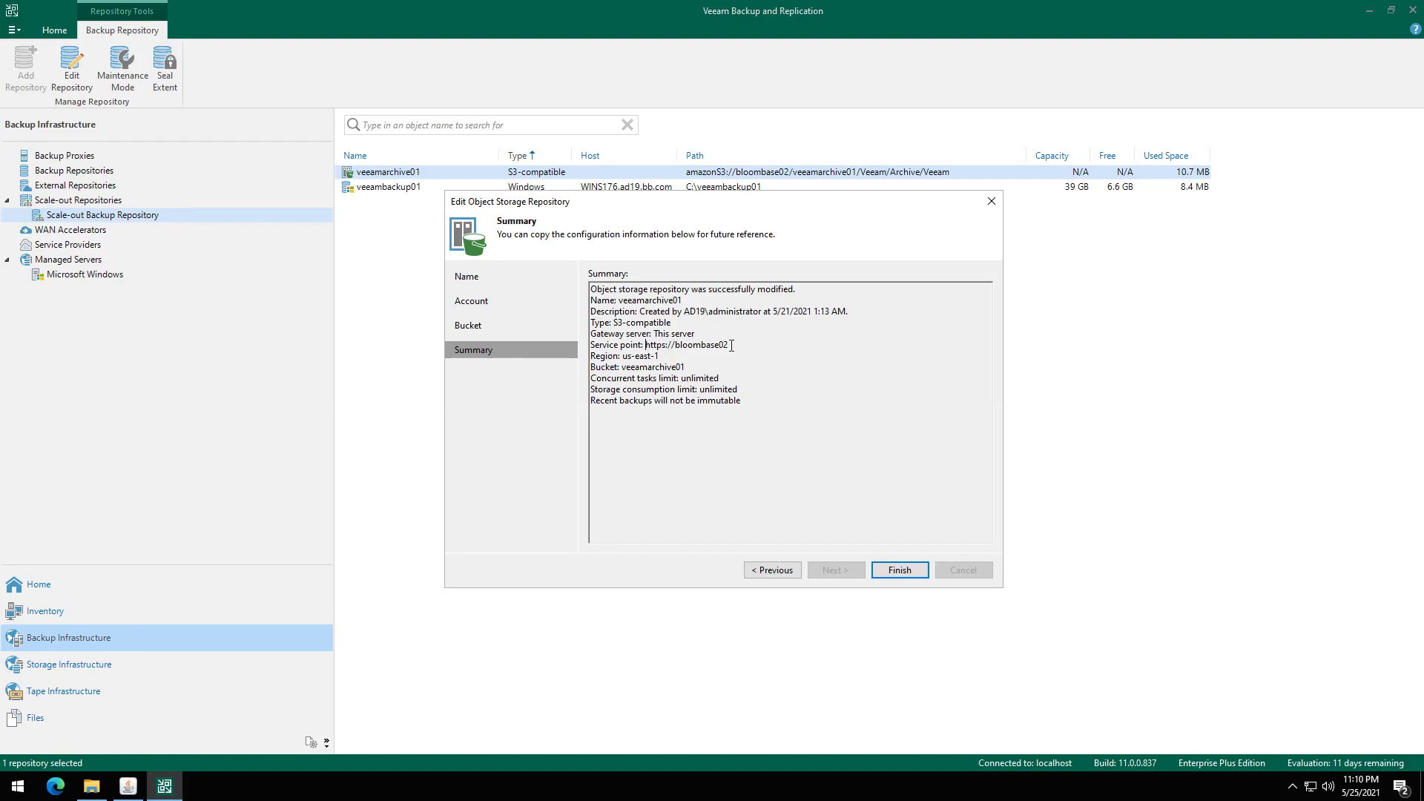
pyautogui.moveTo(728, 345); pyautogui.dragTo(621, 366)
pyautogui.click(802, 383)
pyautogui.click(900, 570)
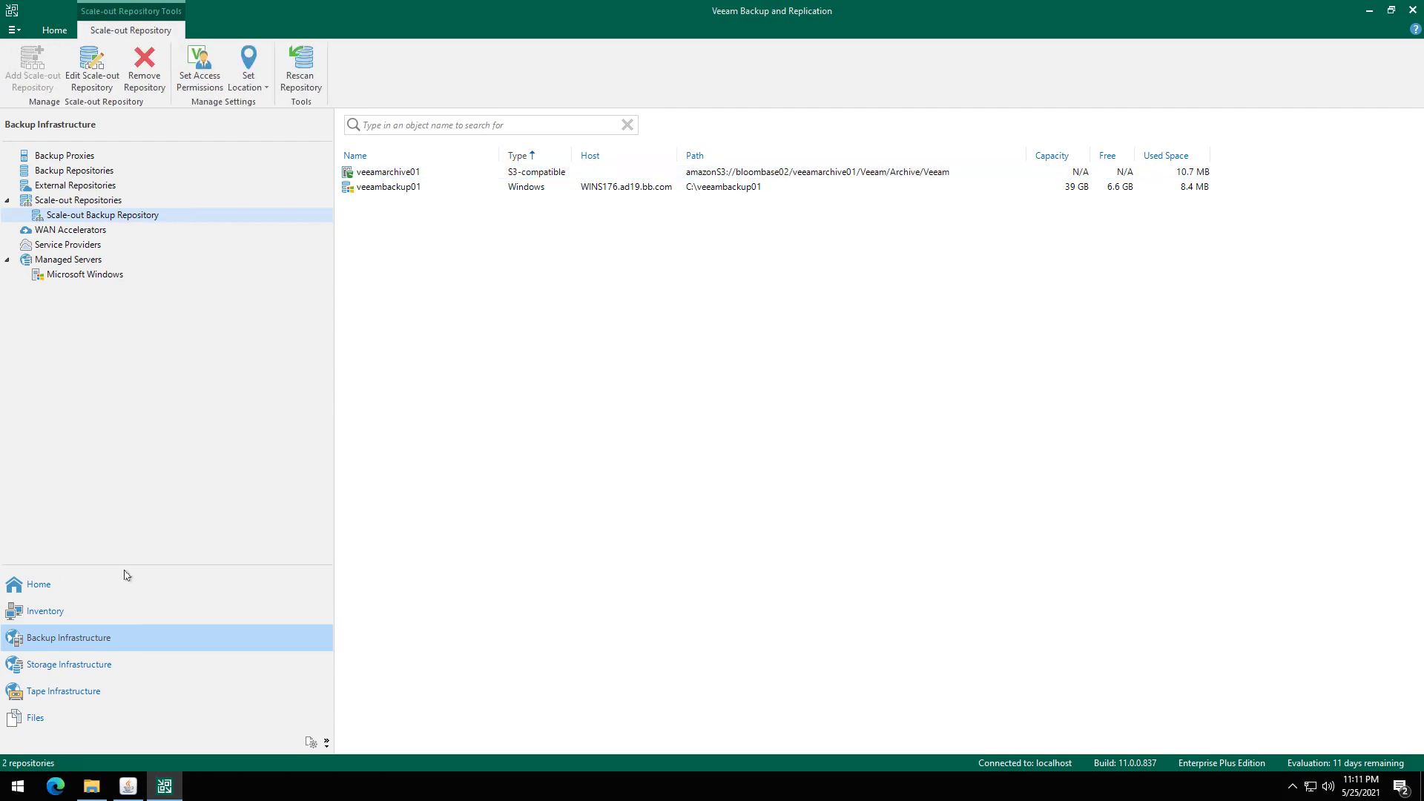
# Edit job backup01, keeping C:\storage01 as source and Scale-out Backup Repository as target.
pyautogui.click(38, 584)
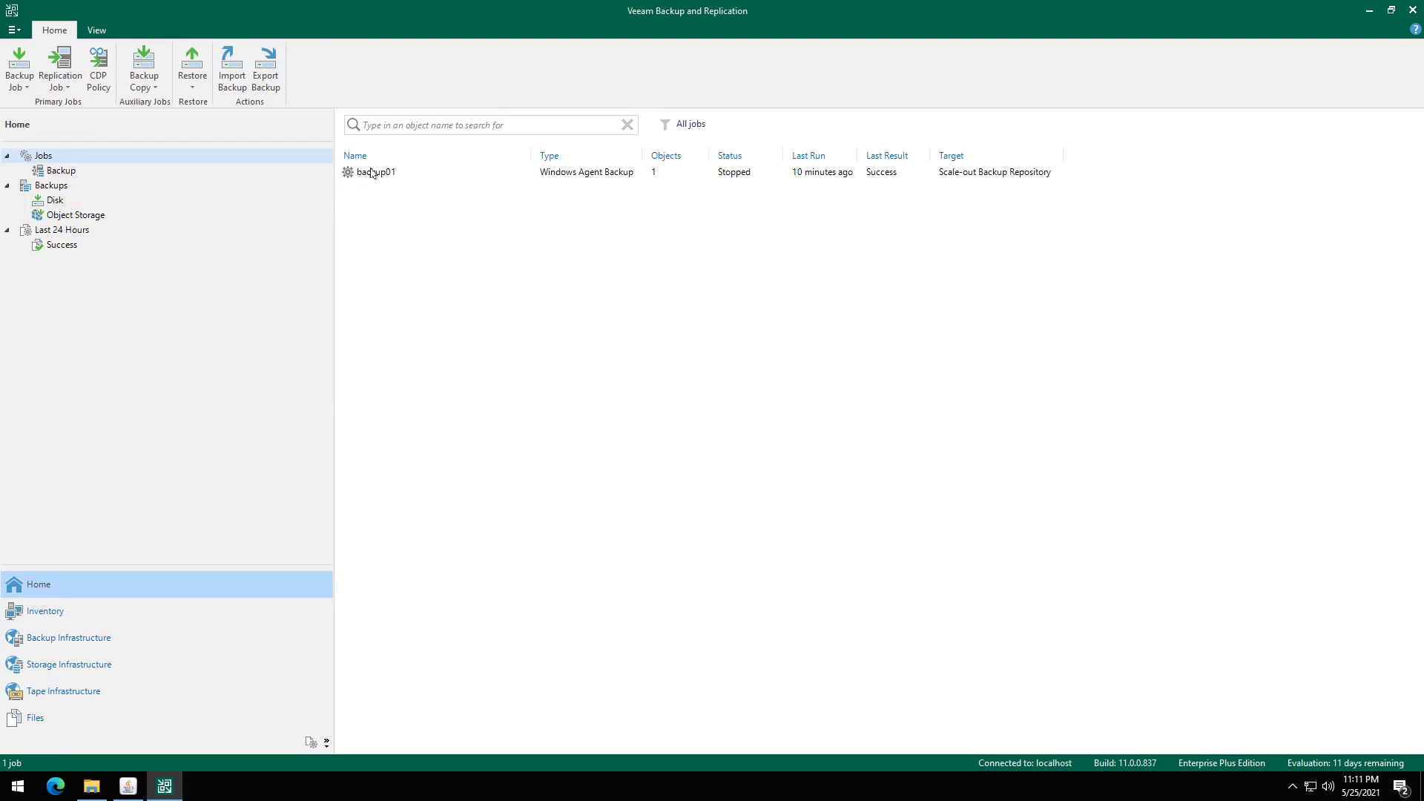
pyautogui.click(375, 175)
pyautogui.rightClick(374, 173)
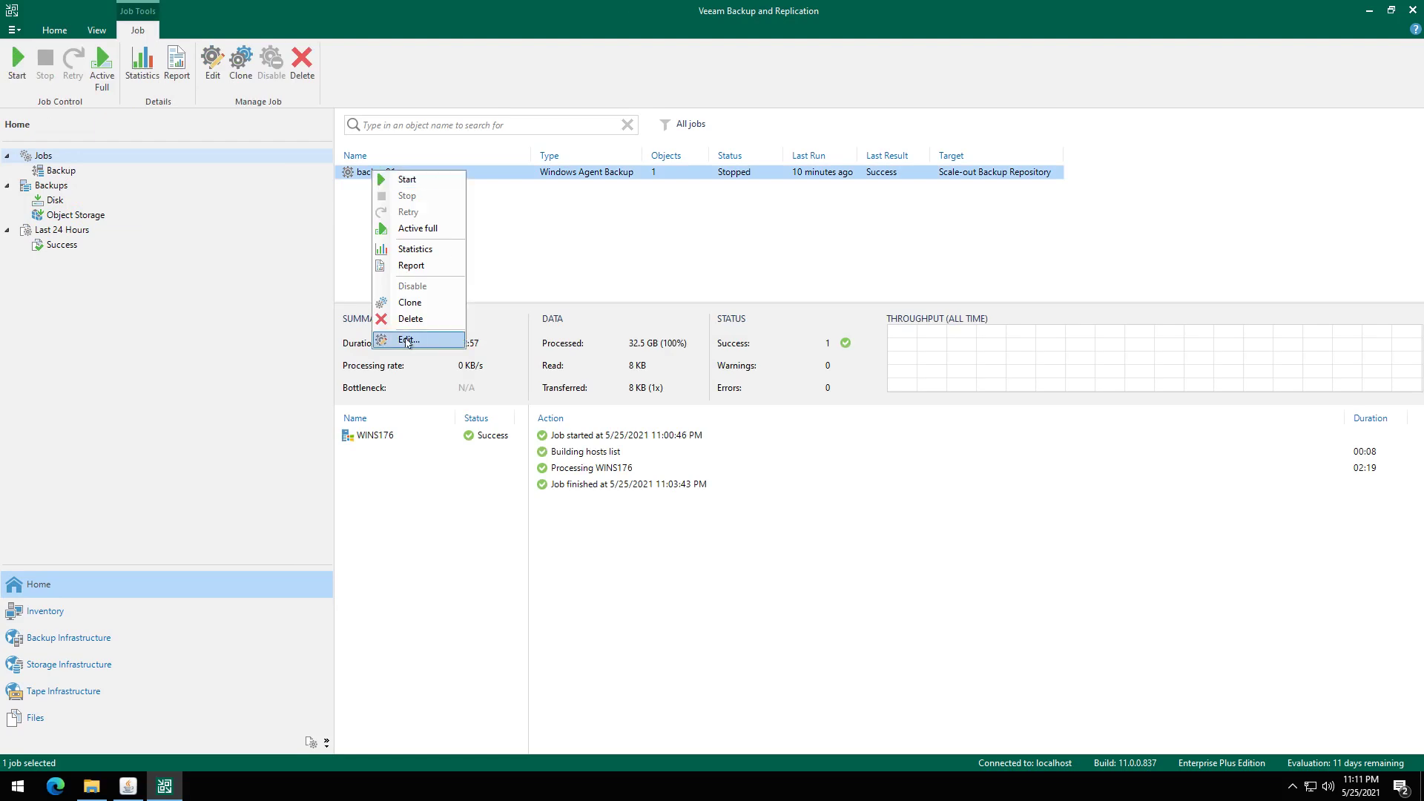
pyautogui.click(439, 339)
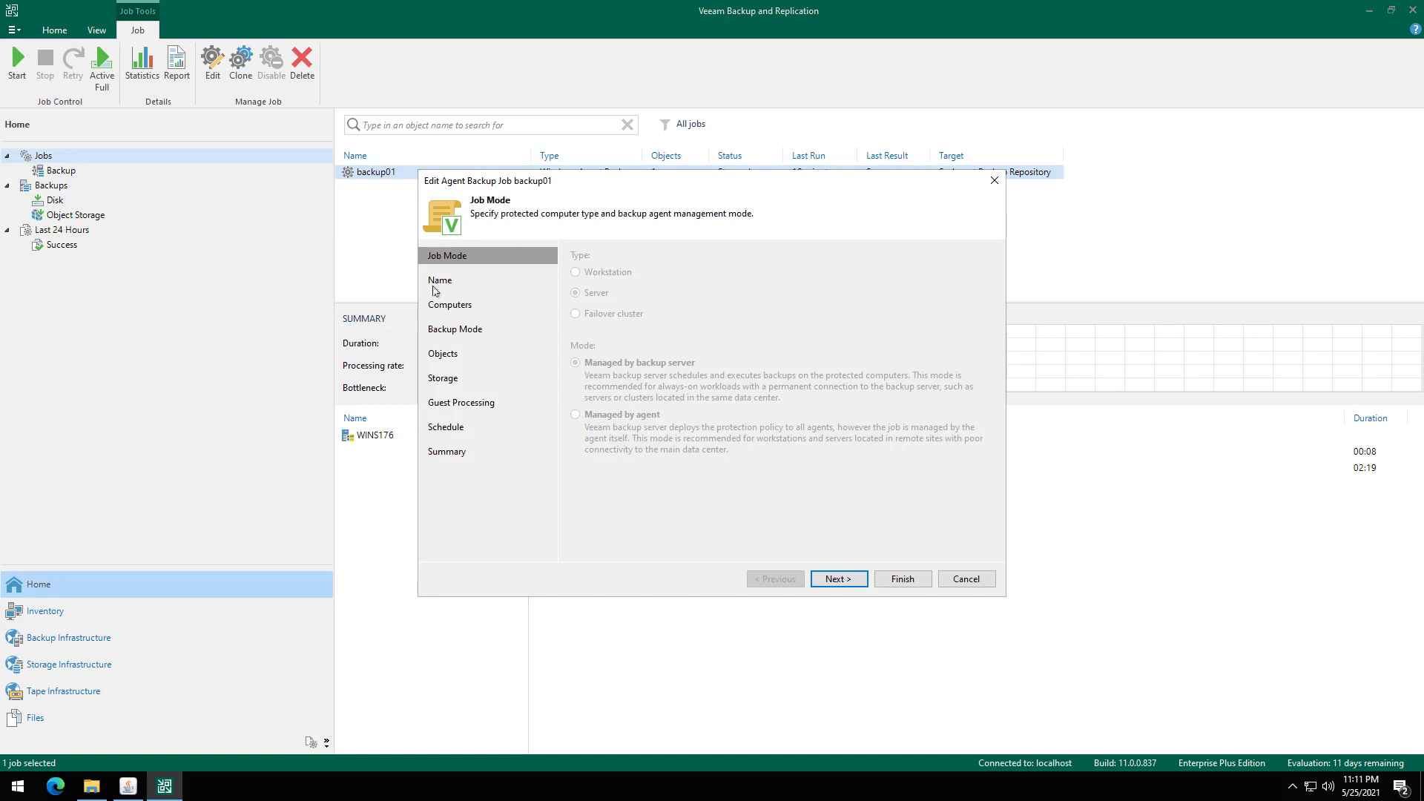
pyautogui.click(443, 354)
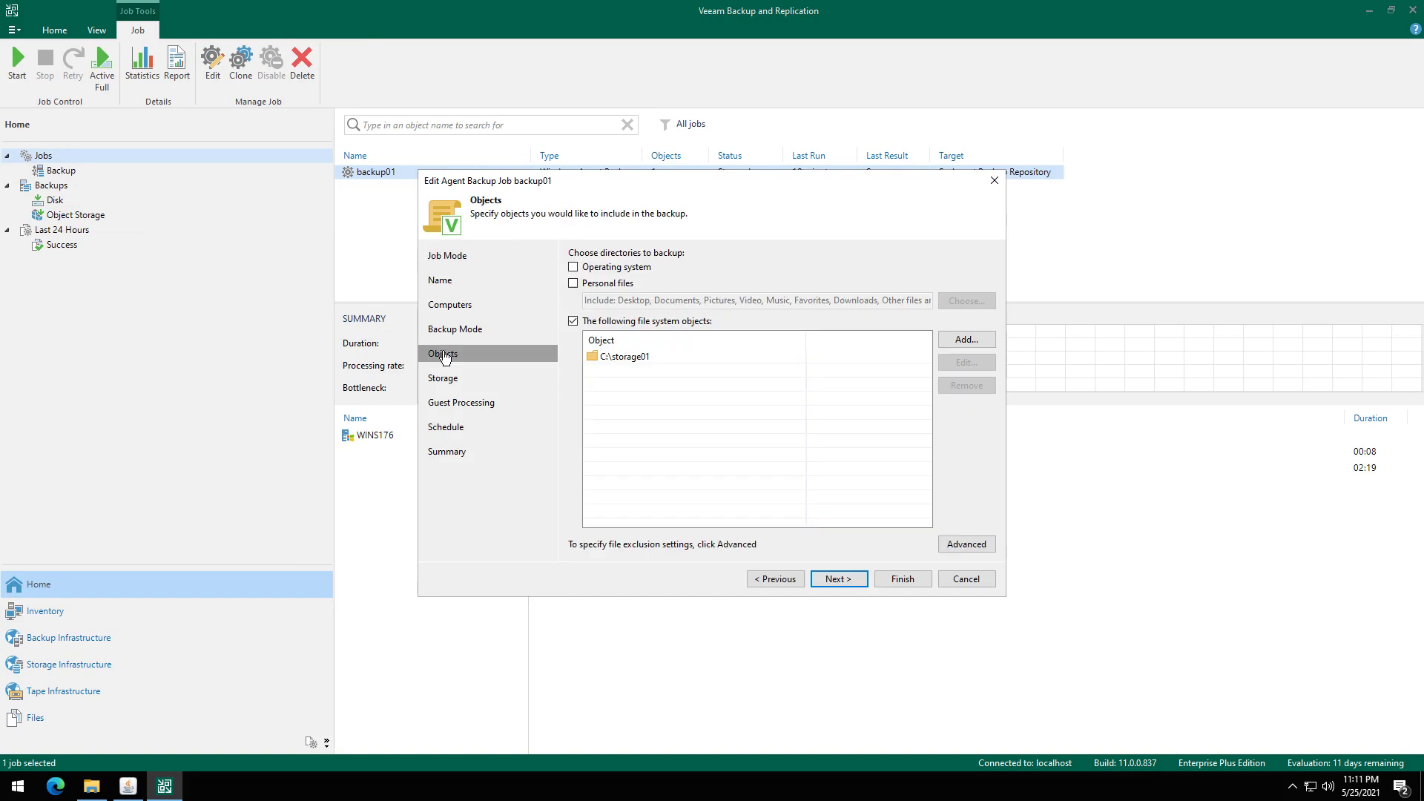
pyautogui.click(632, 362)
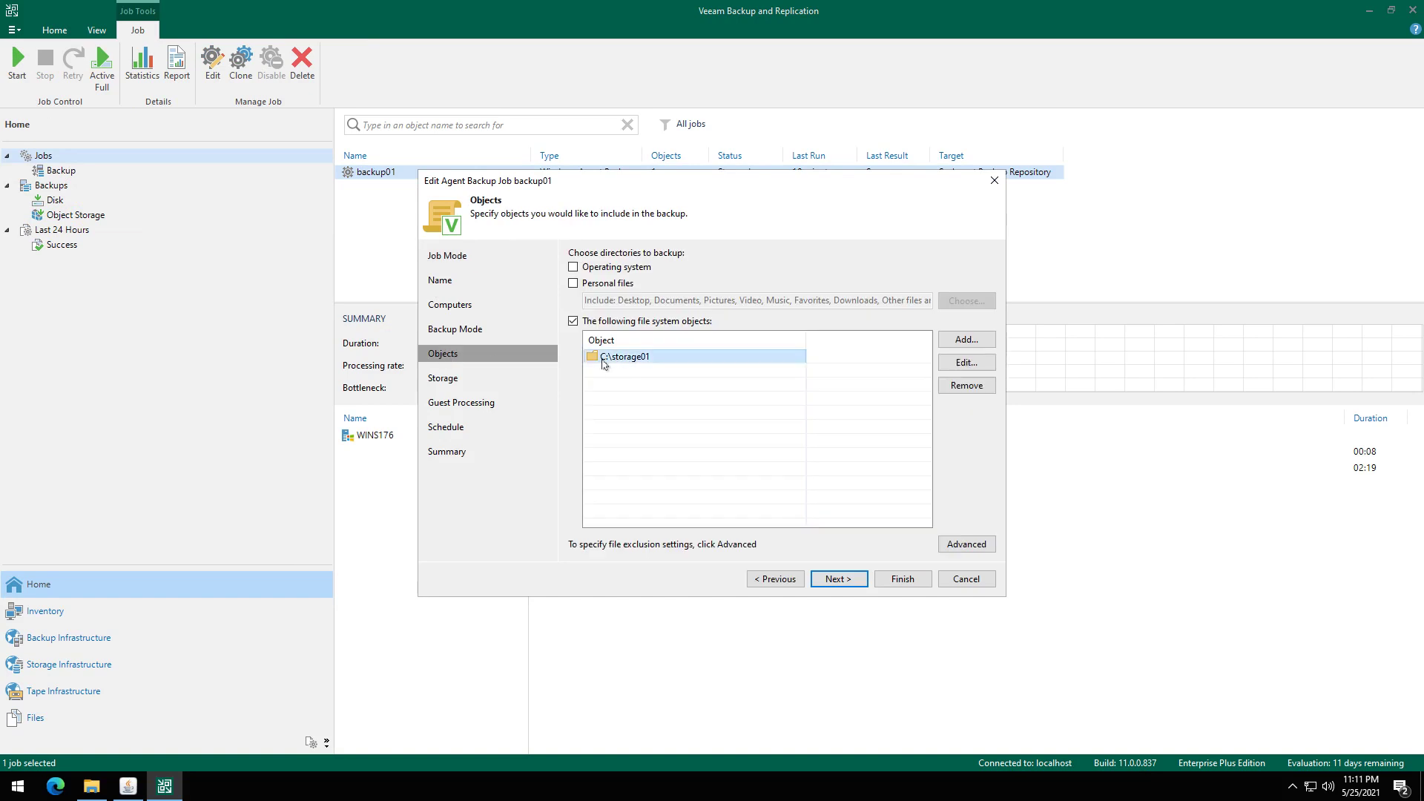
pyautogui.click(443, 378)
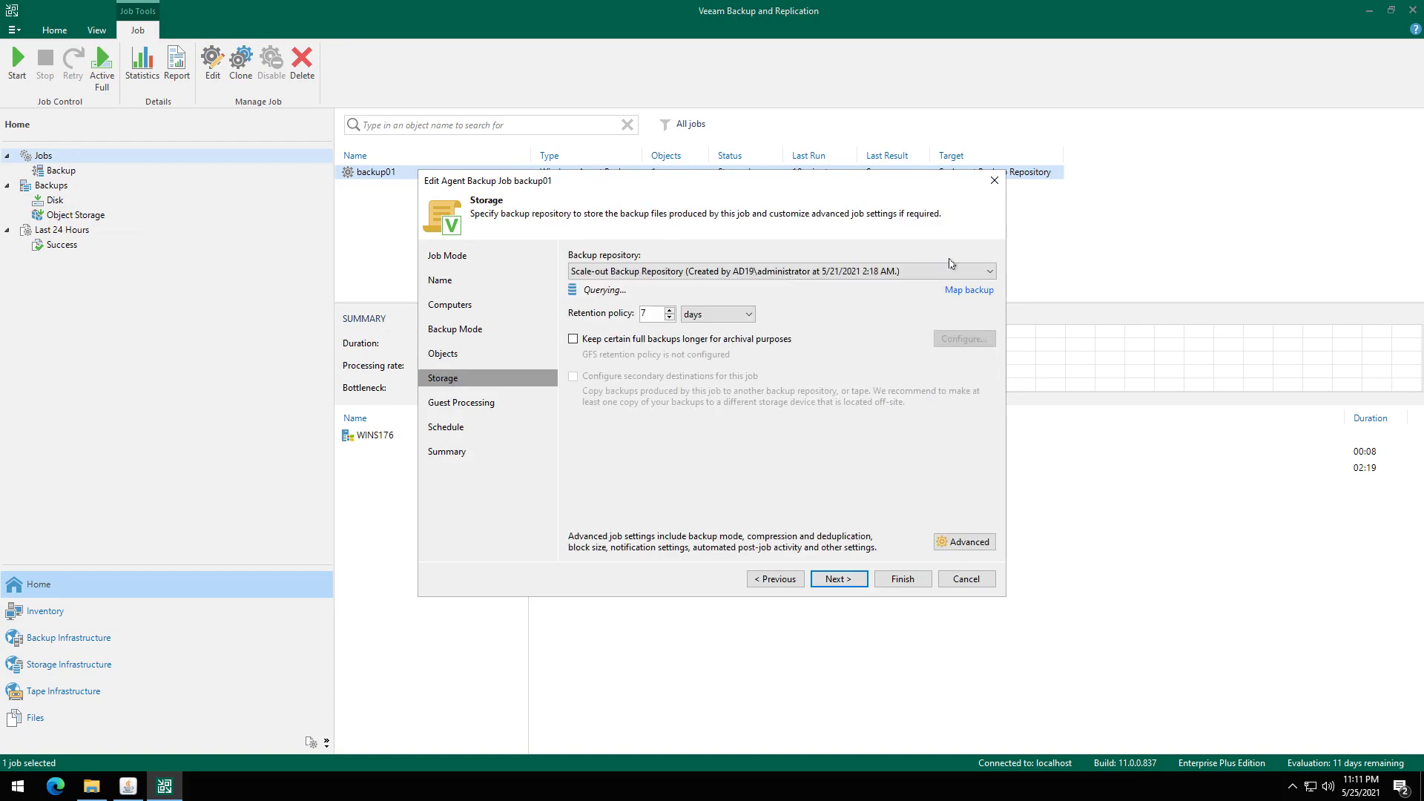
pyautogui.click(920, 271)
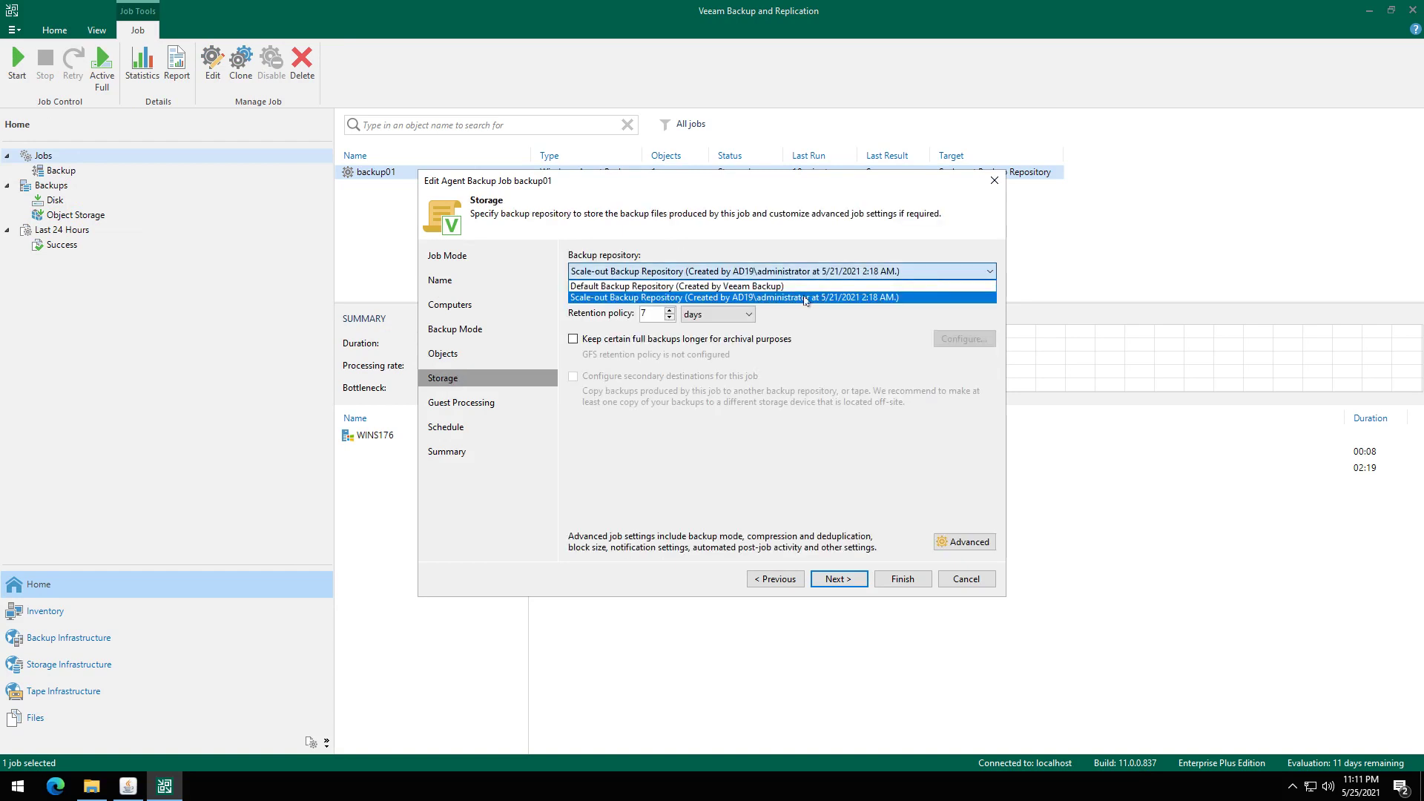
pyautogui.click(768, 298)
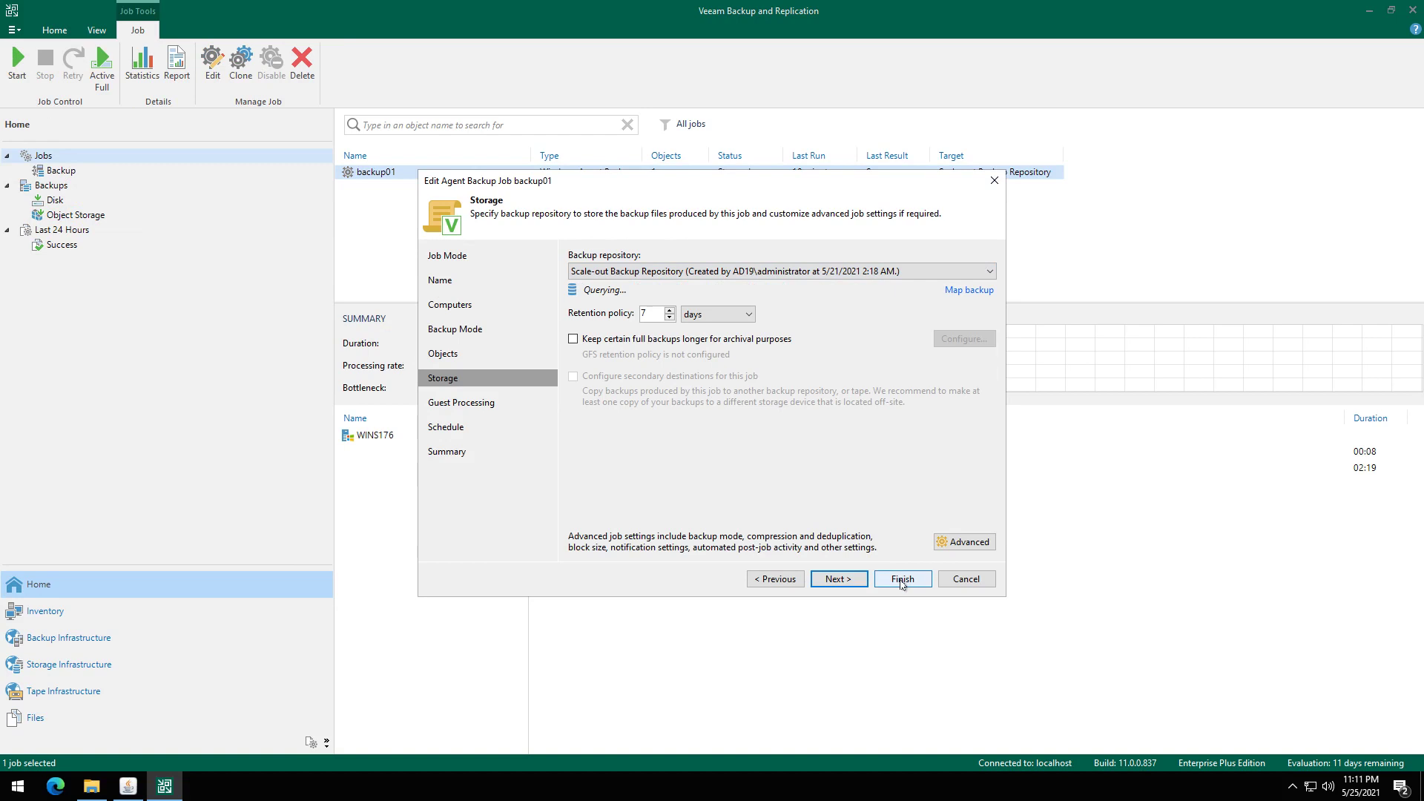
# Apply and save the backup01 job, then start it.
pyautogui.click(853, 586)
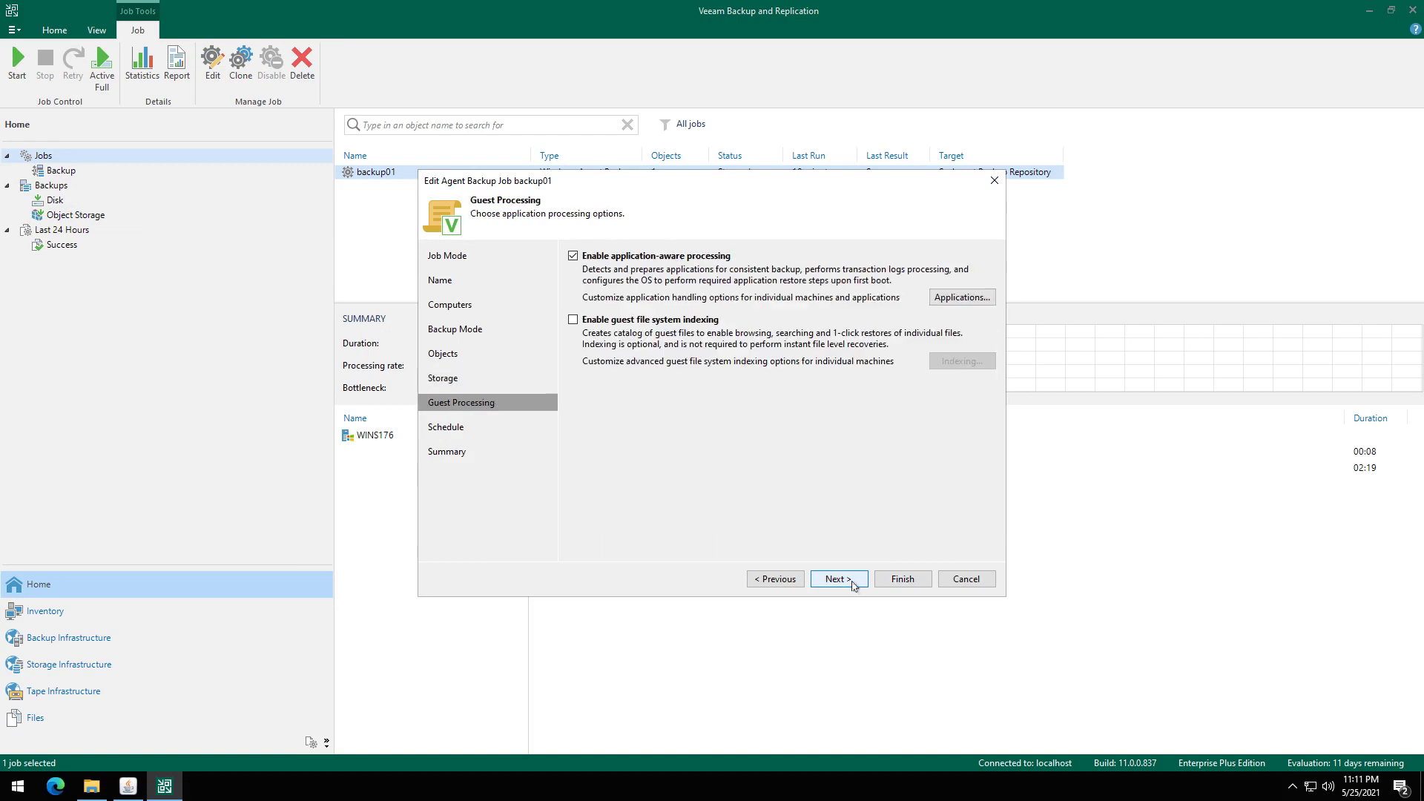
pyautogui.click(857, 586)
pyautogui.click(860, 586)
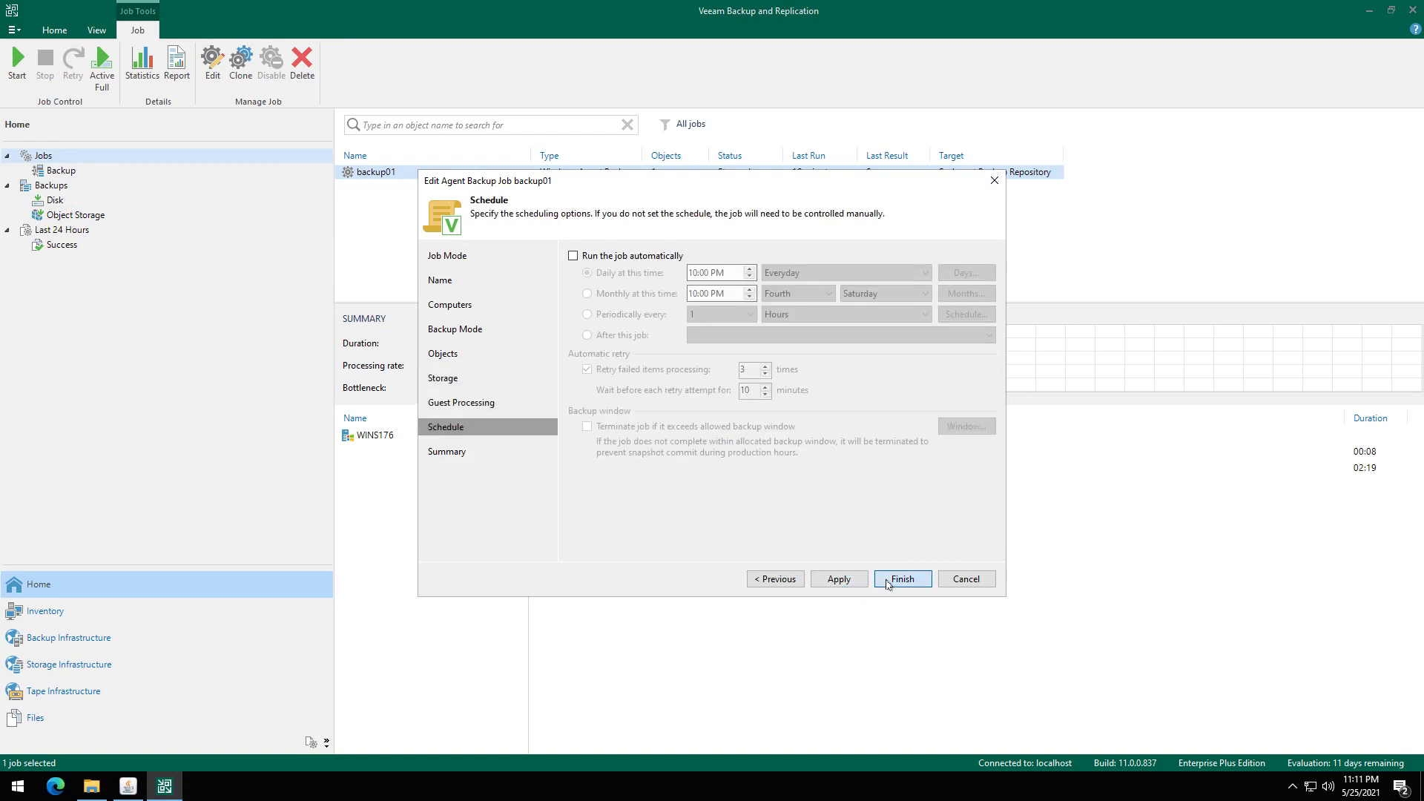
pyautogui.click(892, 585)
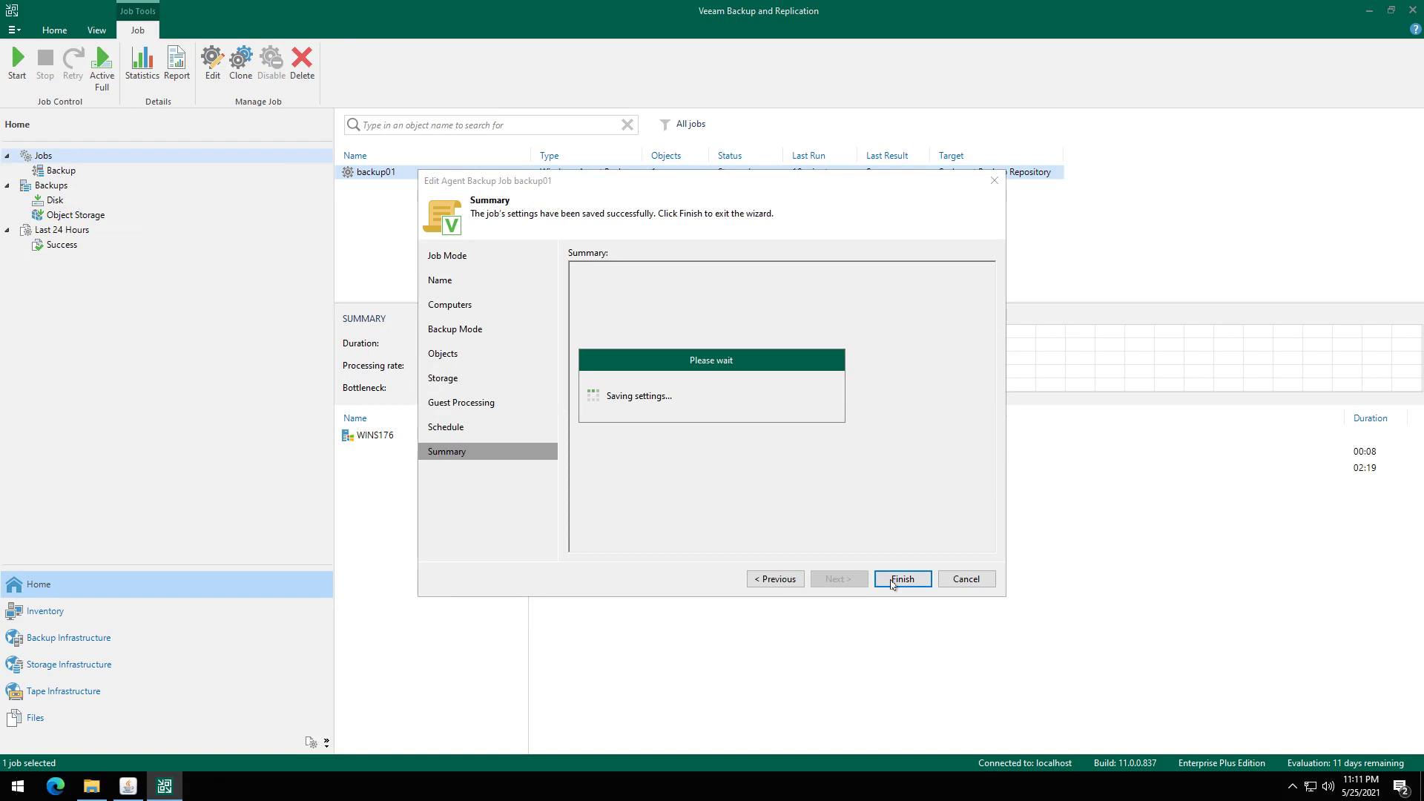
pyautogui.rightClick(378, 176)
pyautogui.click(404, 185)
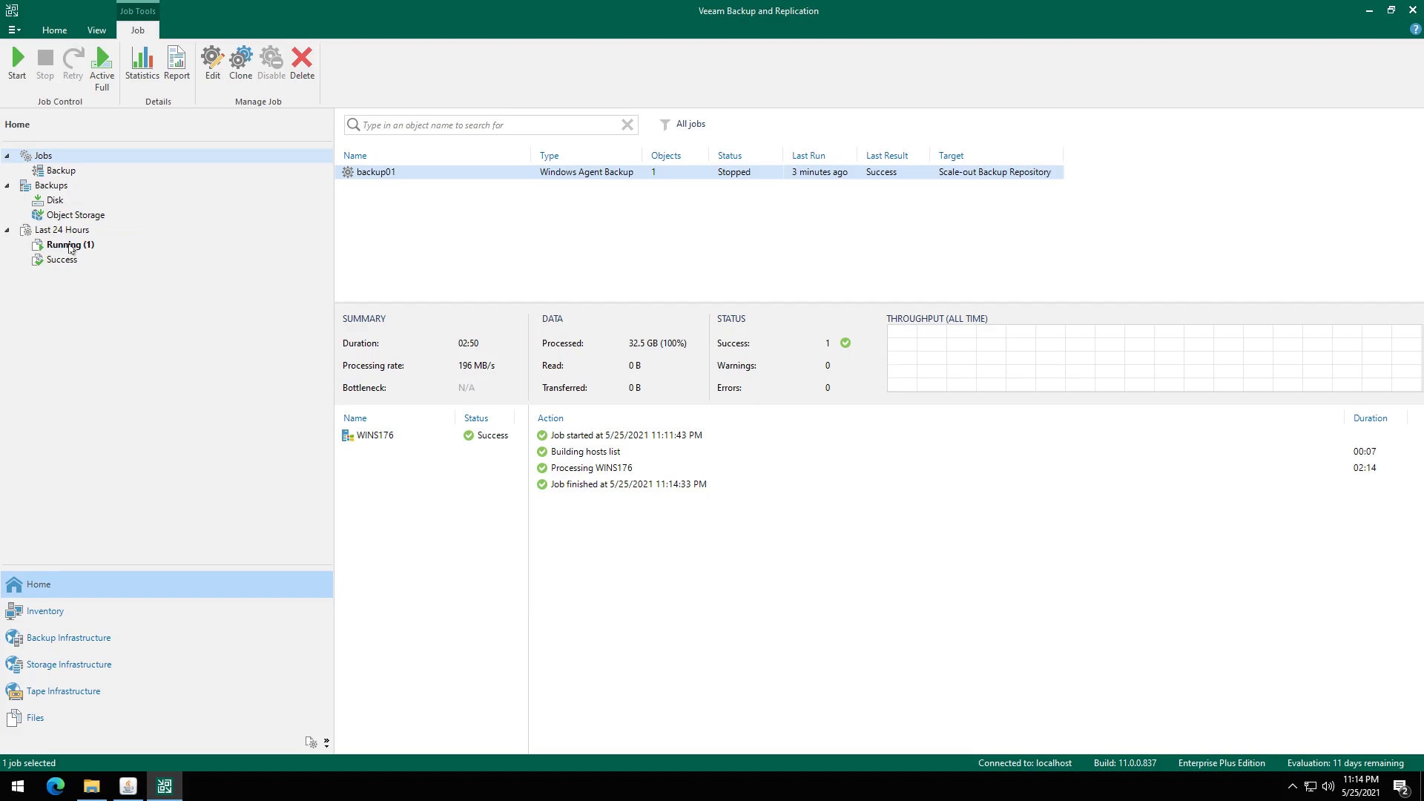
# Watch the running backup01 SOBR Tiering offload session until it reports Success.
pyautogui.click(71, 246)
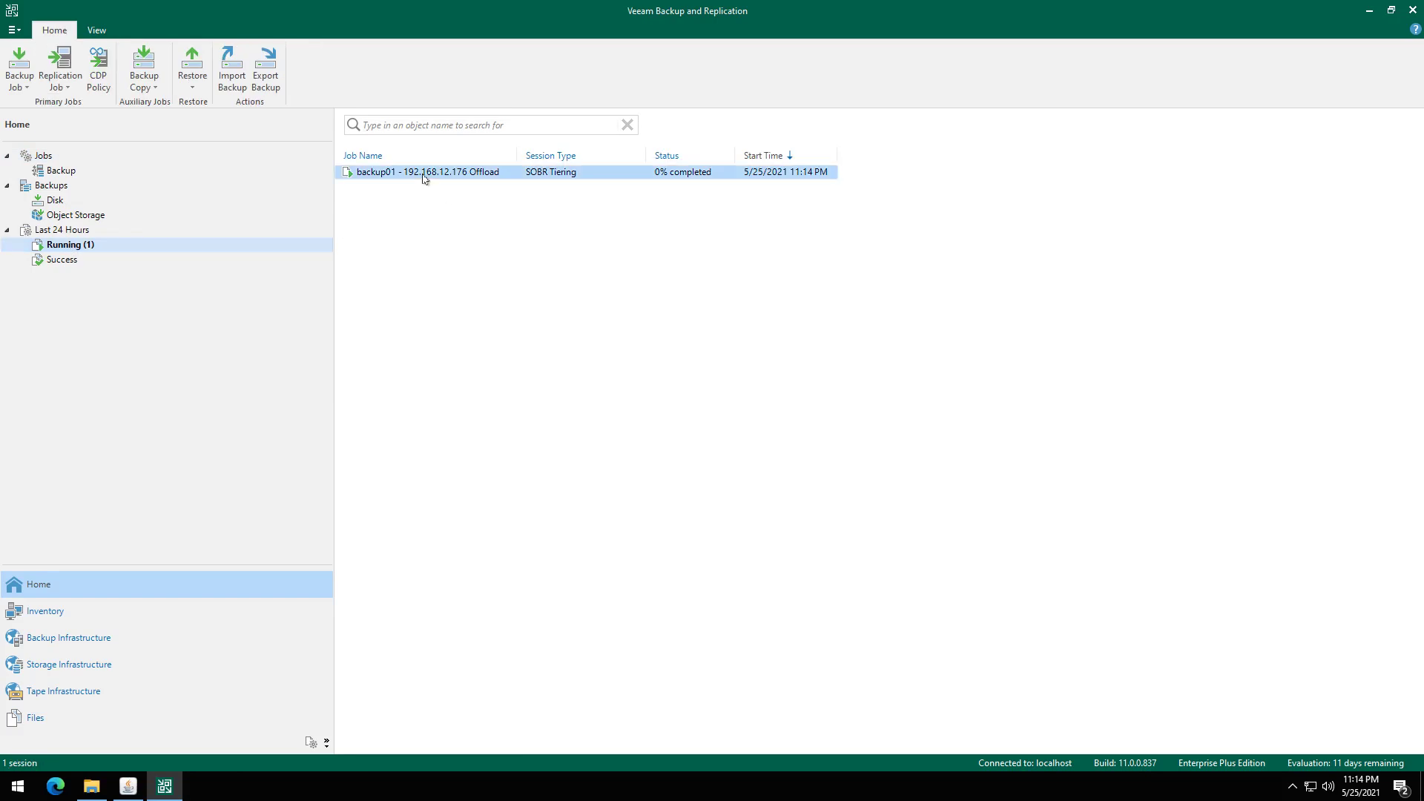
pyautogui.click(425, 178)
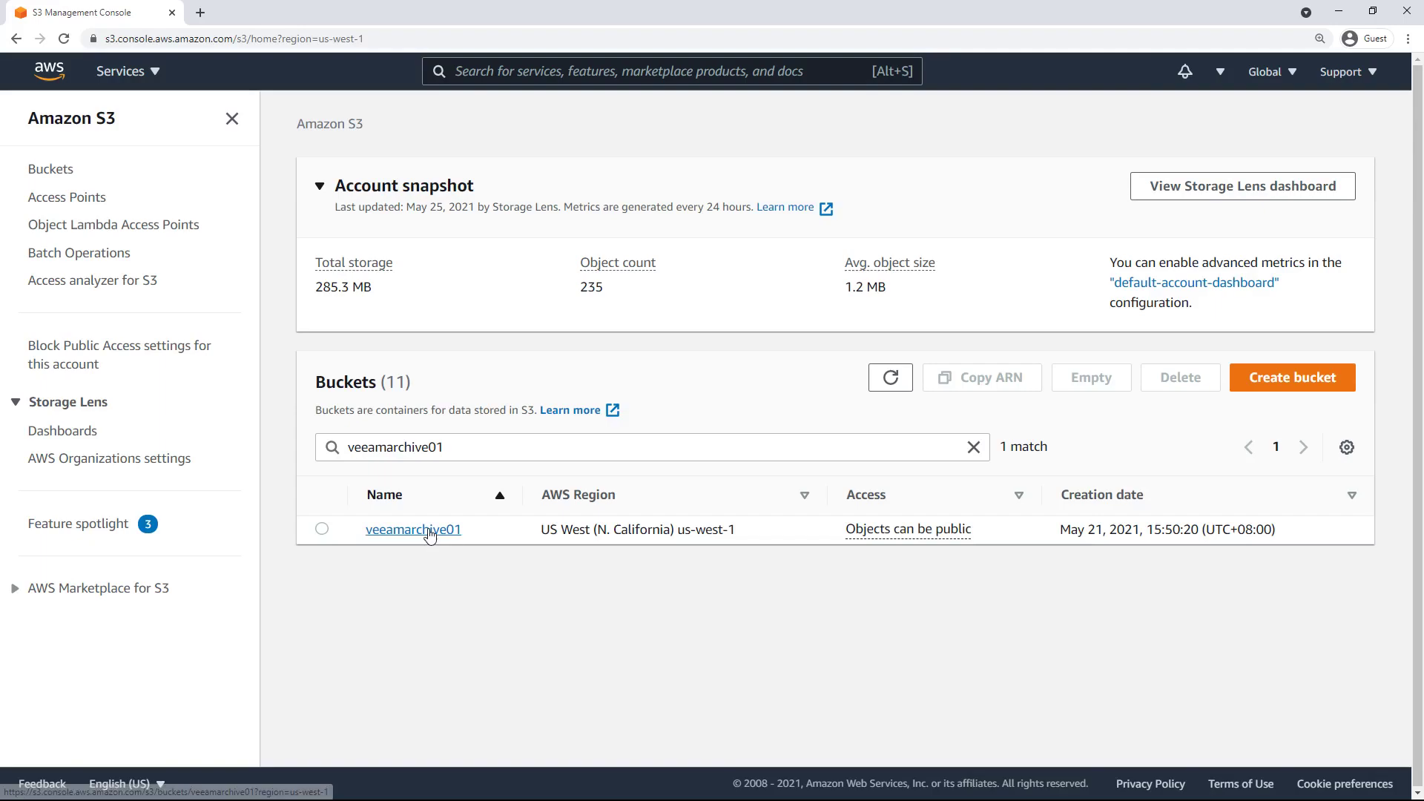
pyautogui.click(429, 532)
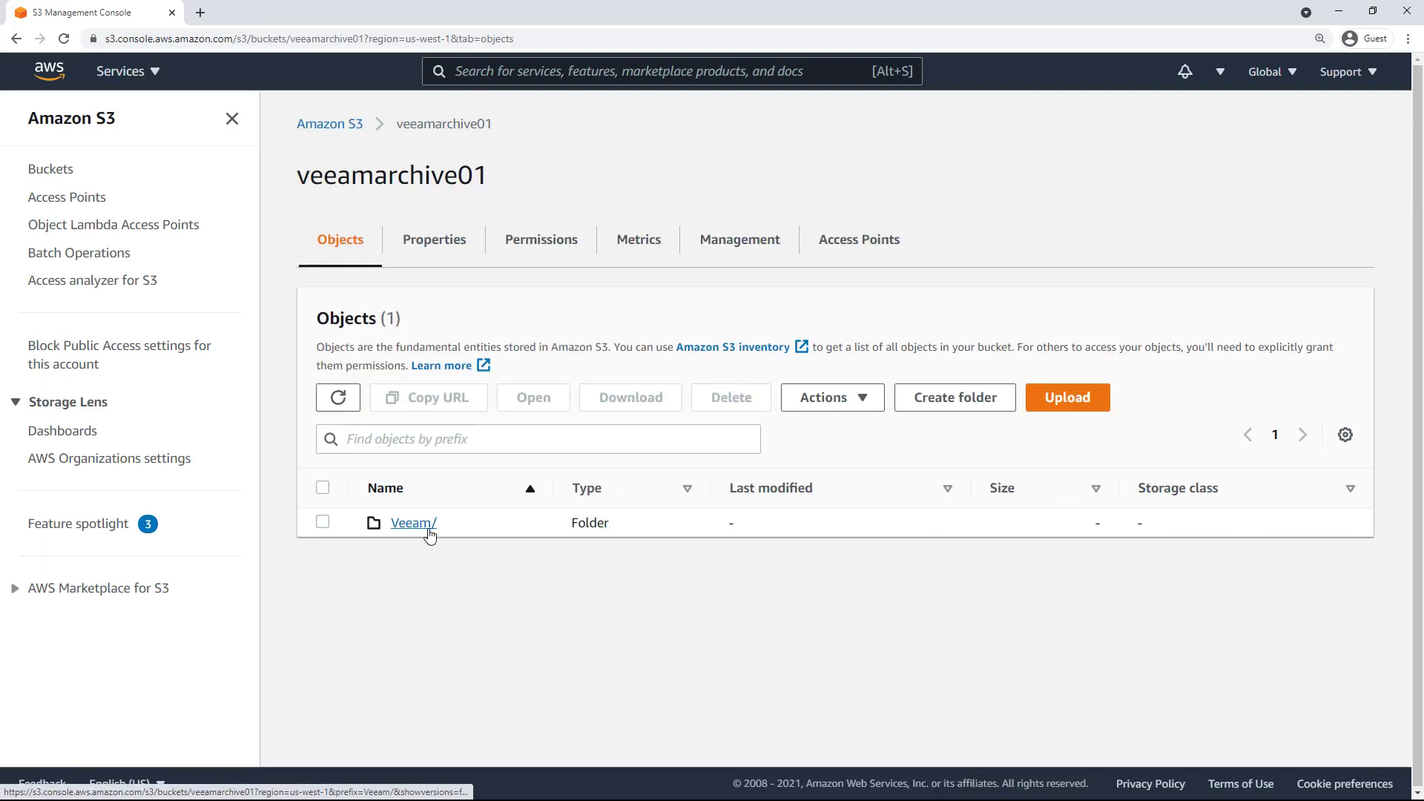
# Drill into veeamarchive01's Veeam/Archive/Veeam/<id>/<id>/objs/ folder to see AuxData.5 and the .vbm.5 file.
pyautogui.click(429, 532)
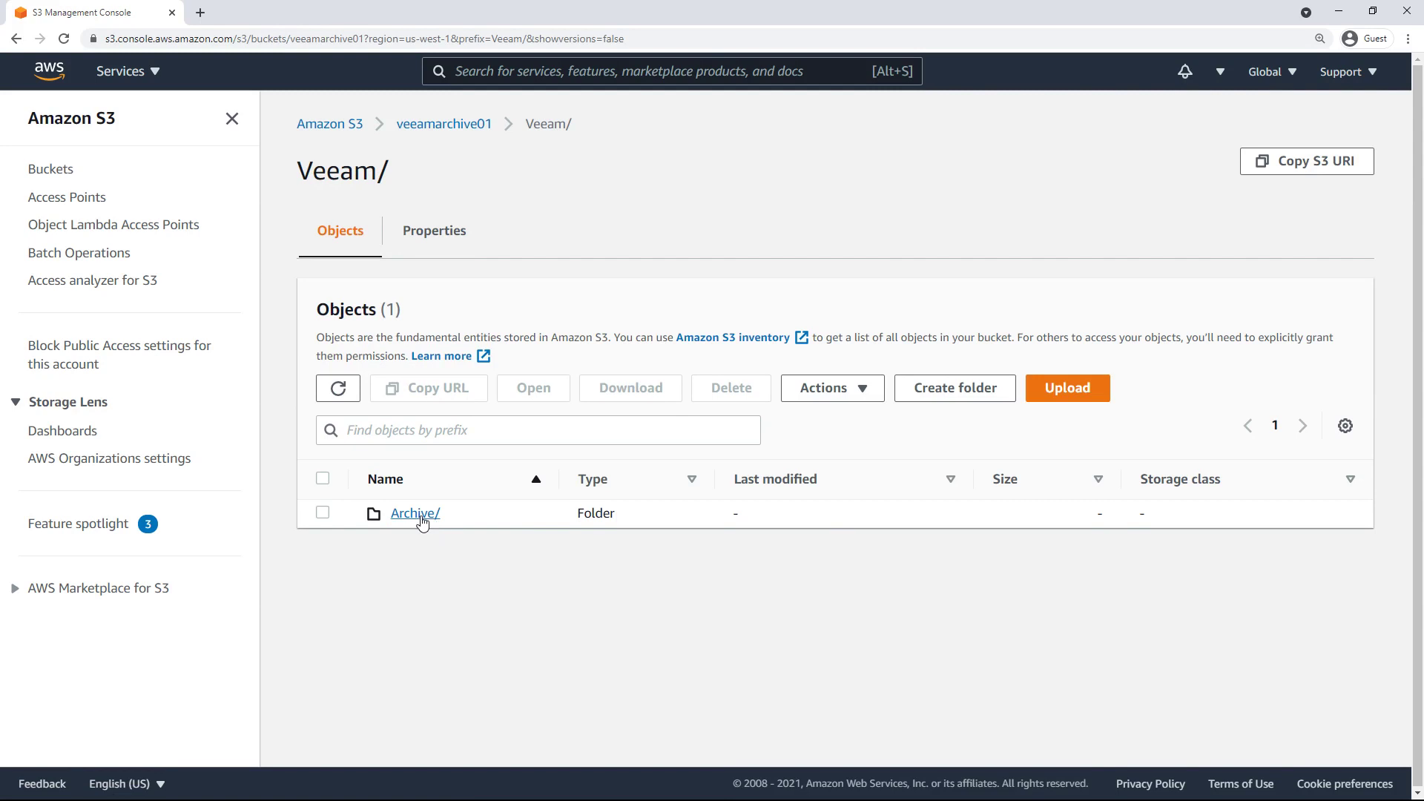
pyautogui.click(420, 514)
pyautogui.click(426, 516)
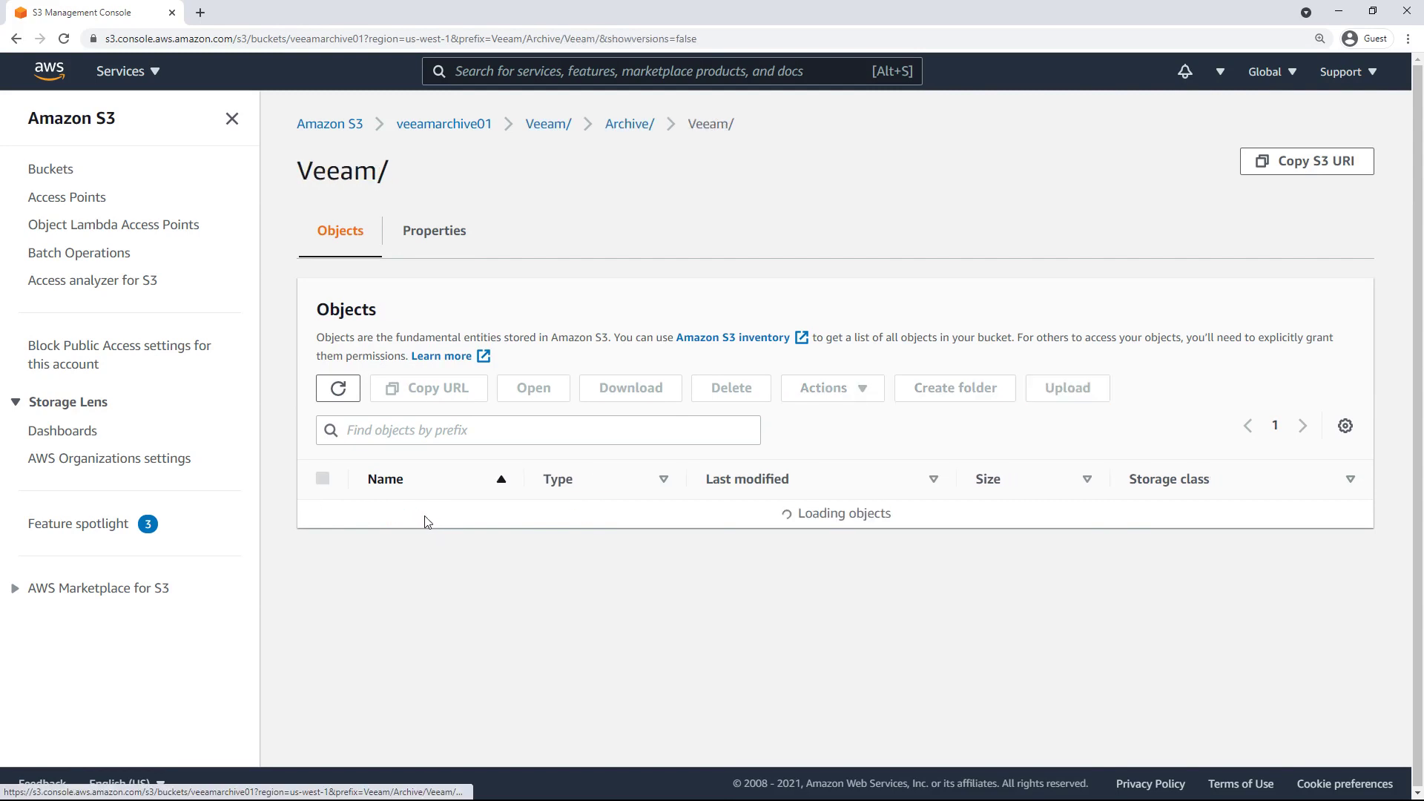
pyautogui.click(437, 522)
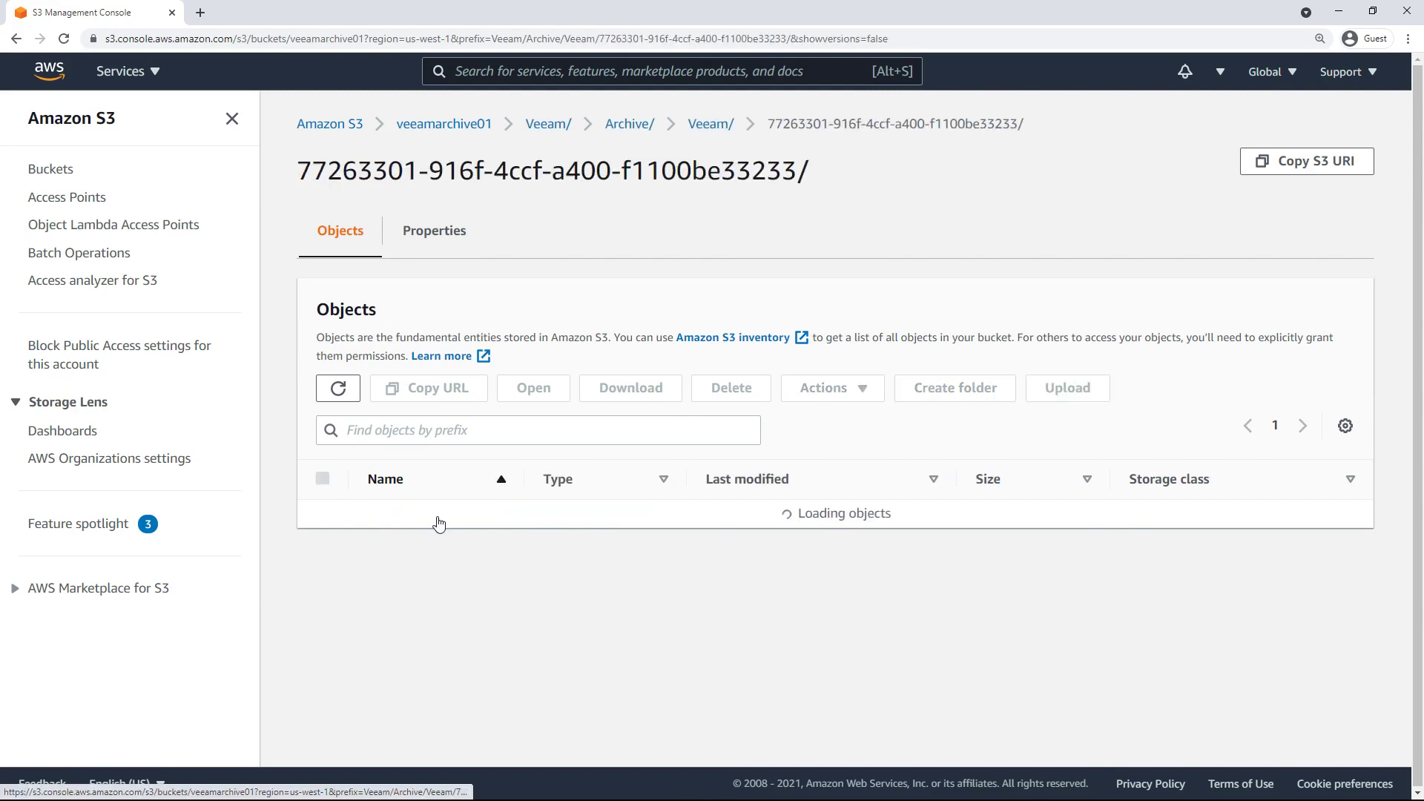
pyautogui.click(446, 522)
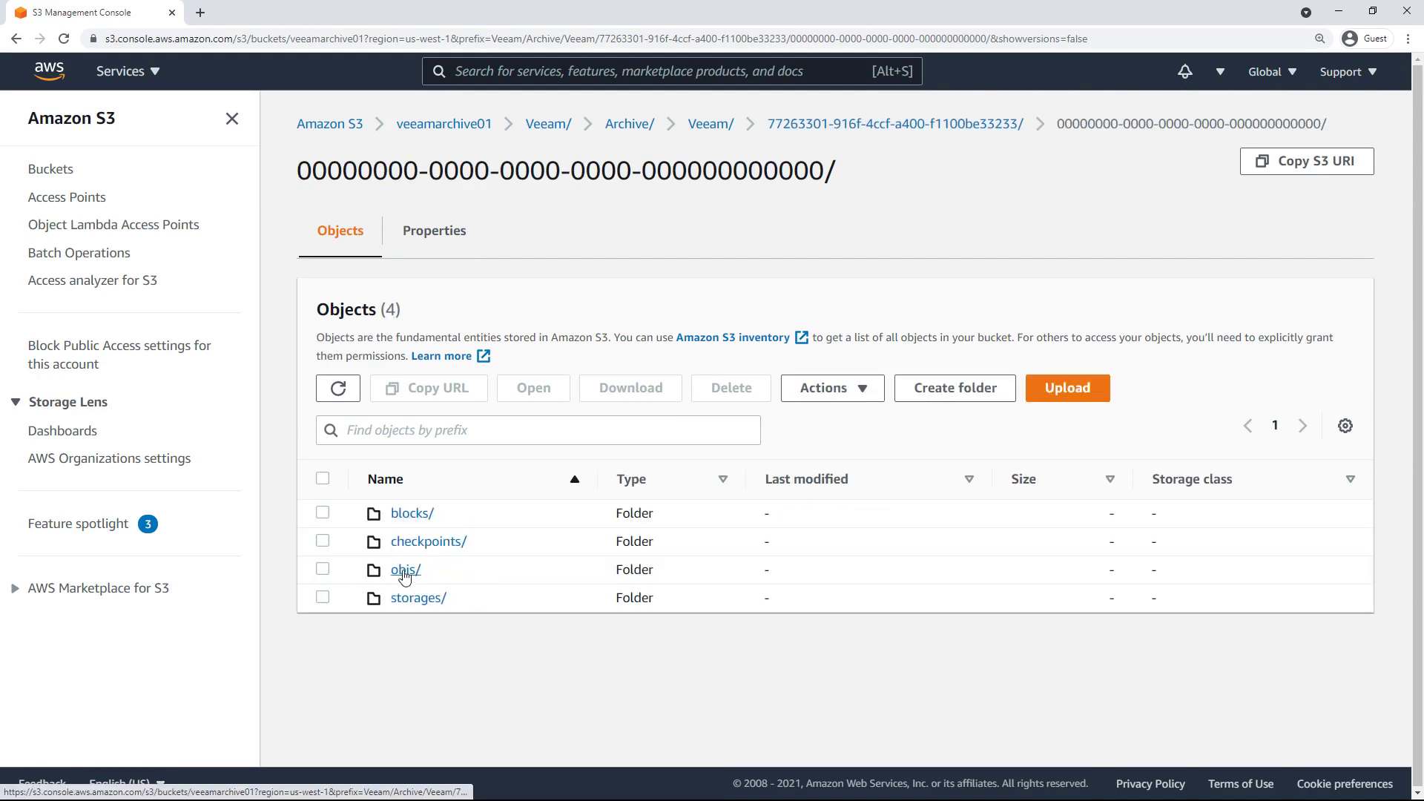
pyautogui.click(406, 572)
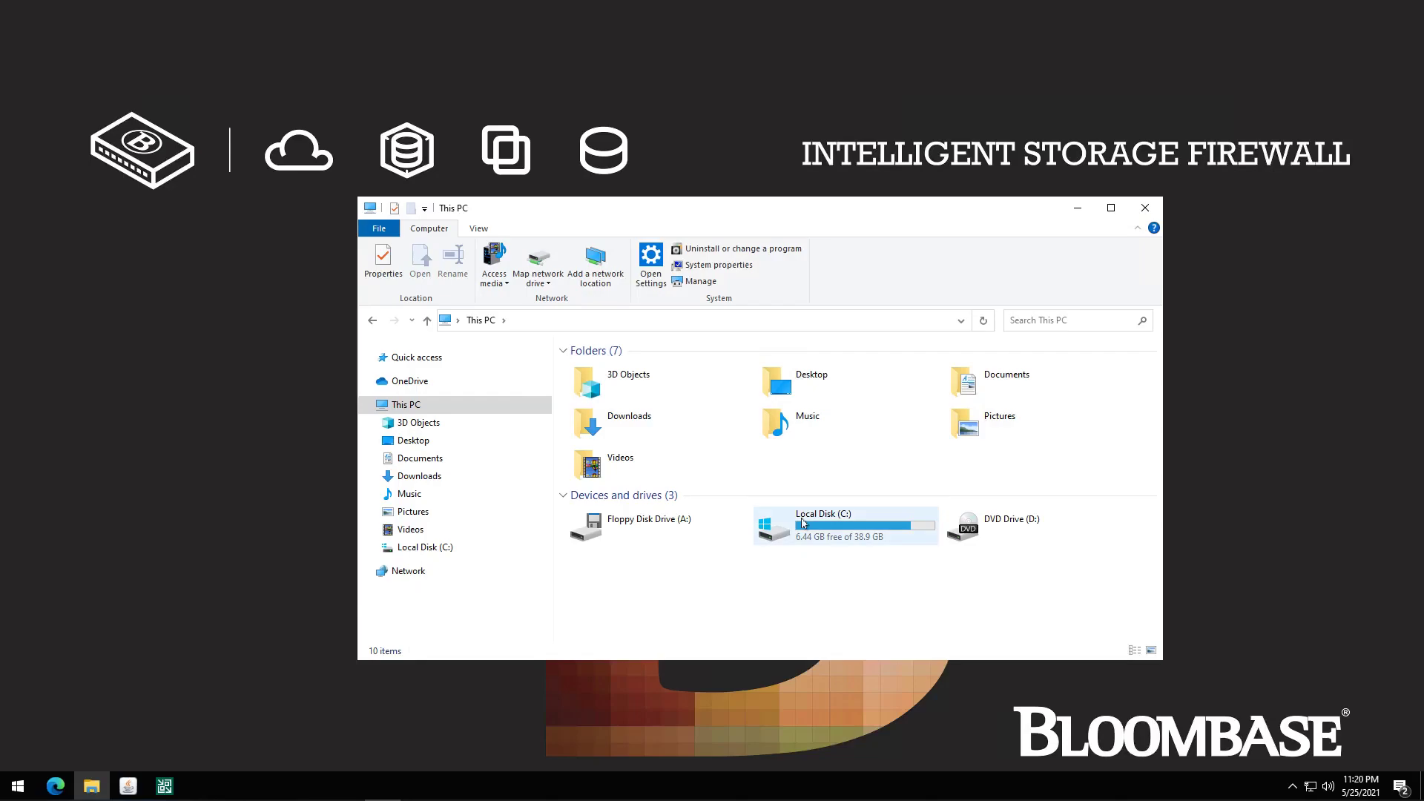
pyautogui.doubleClick(803, 523)
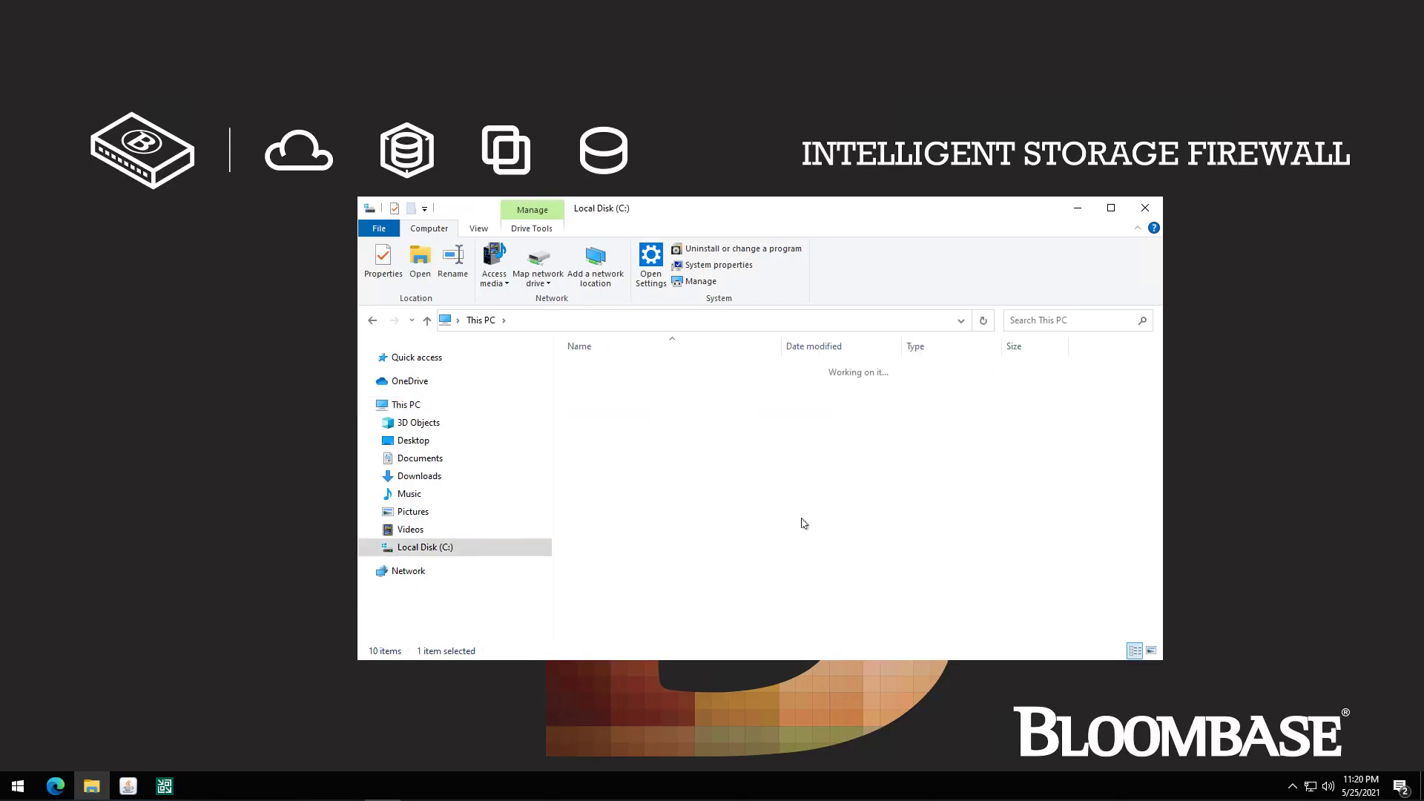
# Select all five files in C:\storage01 and delete them.
pyautogui.doubleClick(605, 451)
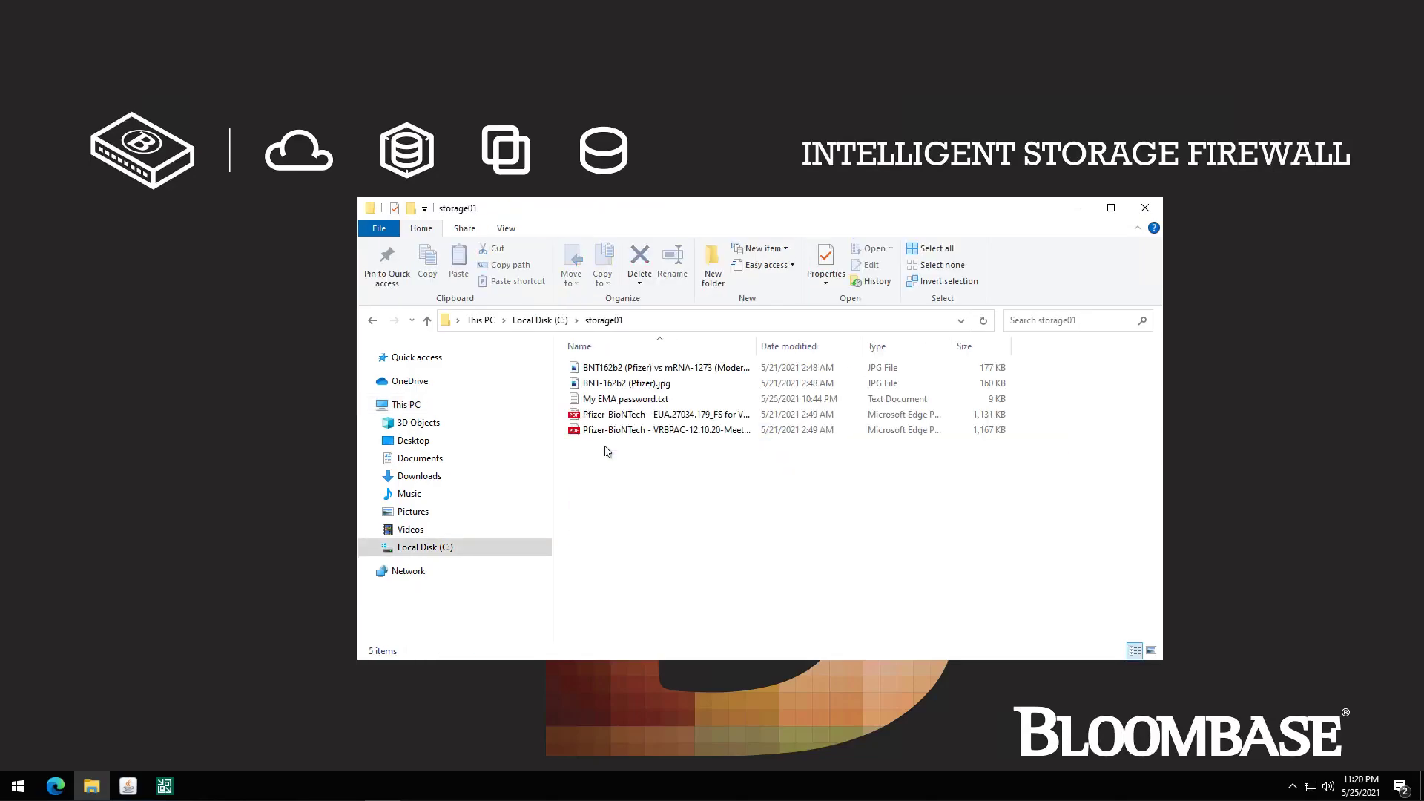
pyautogui.moveTo(614, 455); pyautogui.dragTo(598, 373)
pyautogui.press('Delete')
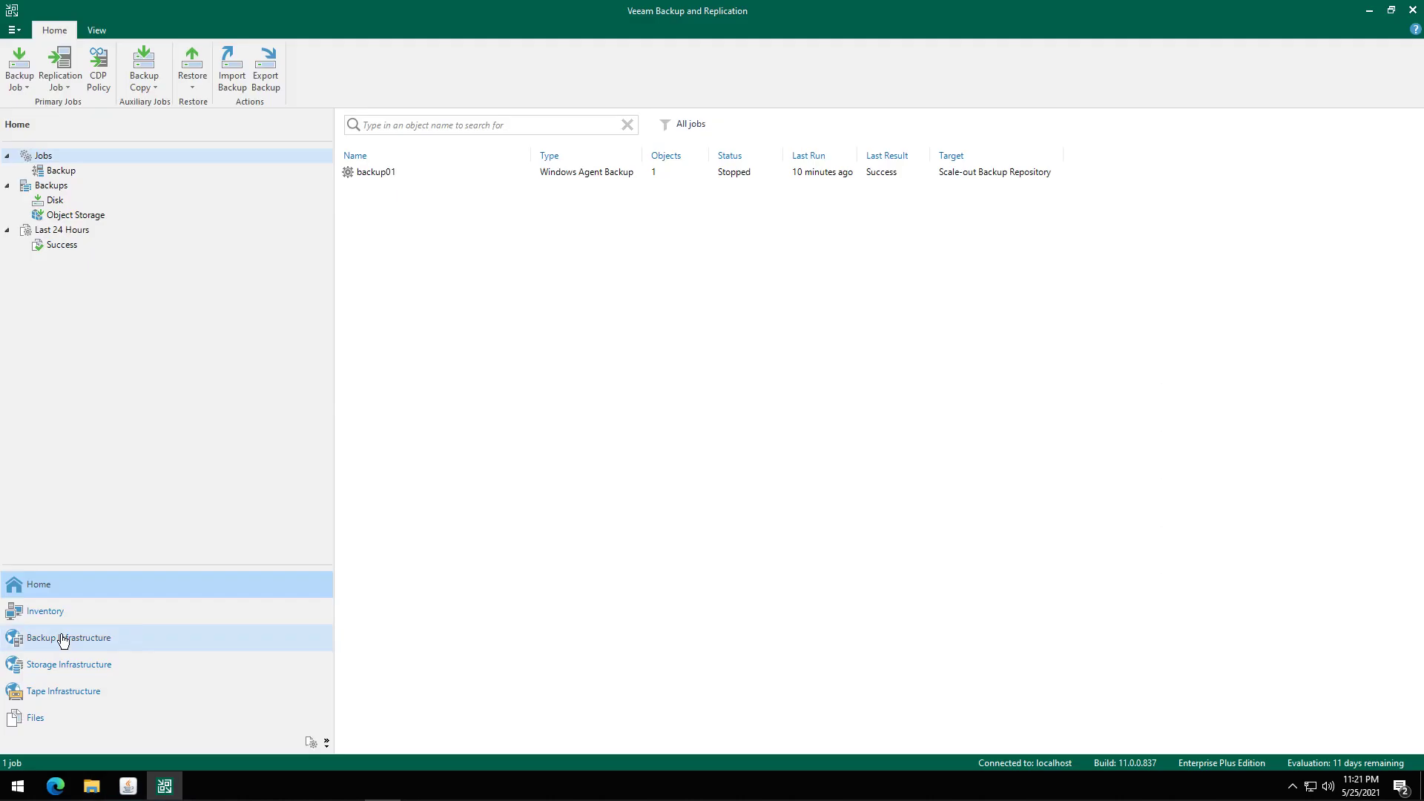
# Set extent veeambackup01 to maintenance mode and begin a restore from a Veeam Agent backup.
pyautogui.click(59, 638)
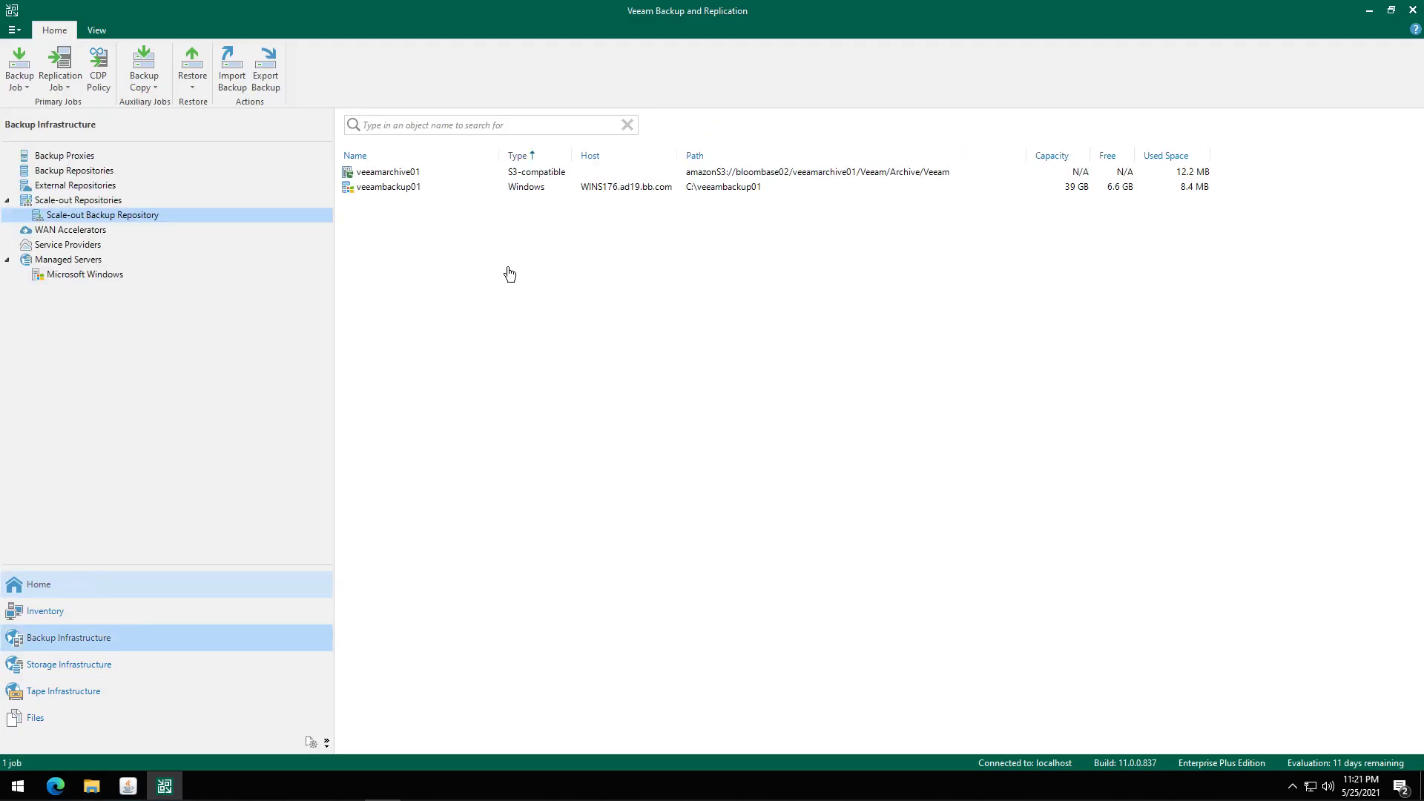
pyautogui.rightClick(382, 186)
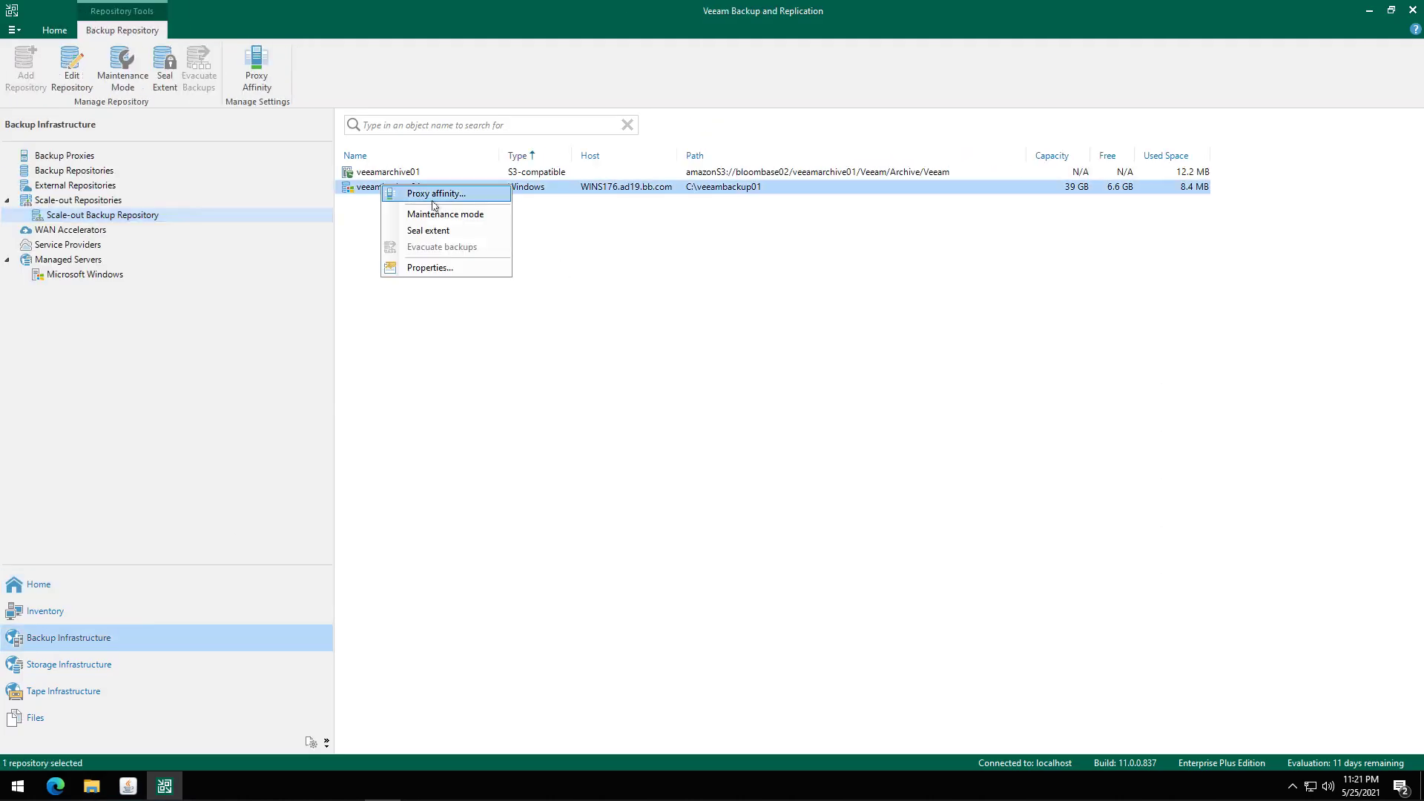
pyautogui.click(433, 215)
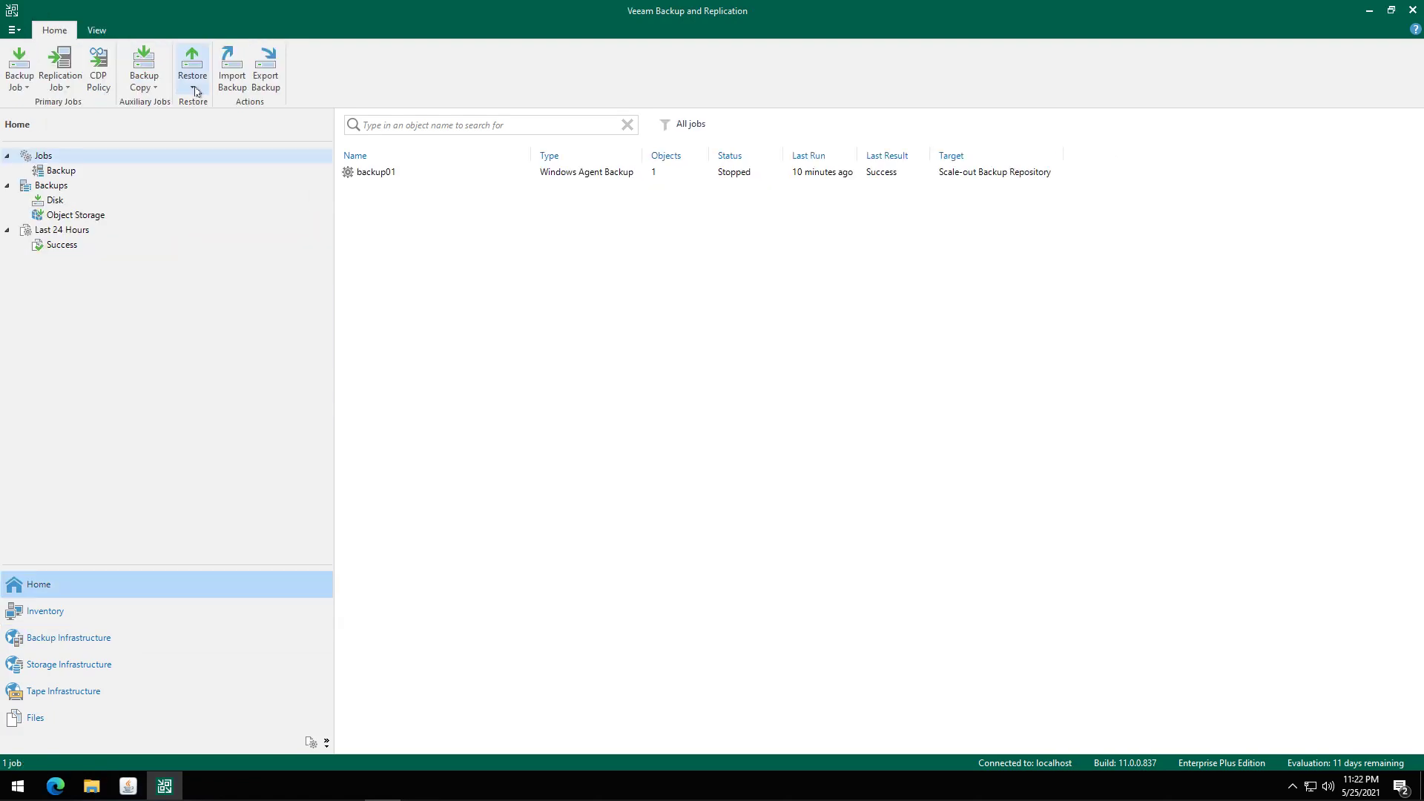
pyautogui.click(193, 83)
pyautogui.click(209, 107)
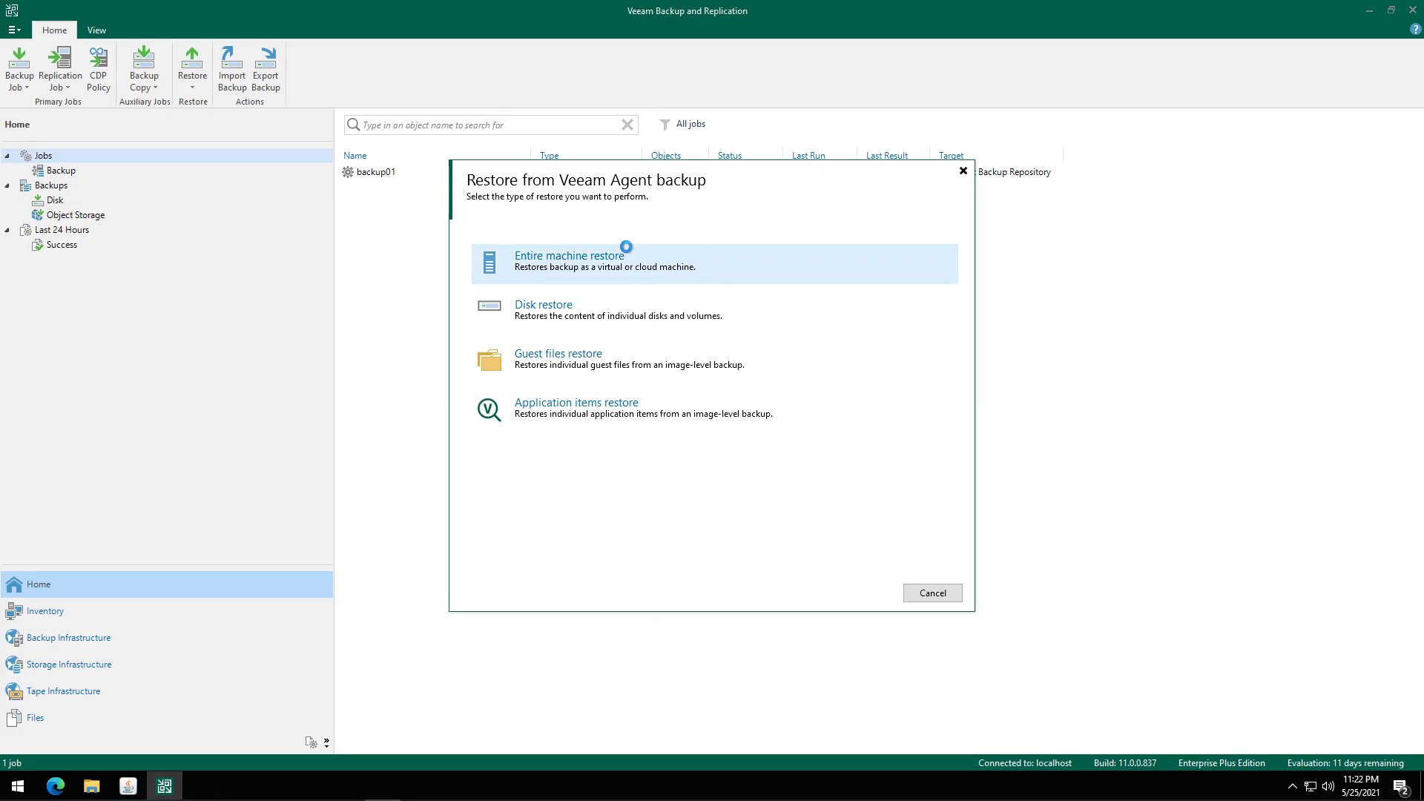
# Set up a Microsoft Windows guest file restore of WINS176's latest restore point and browse it.
pyautogui.click(586, 368)
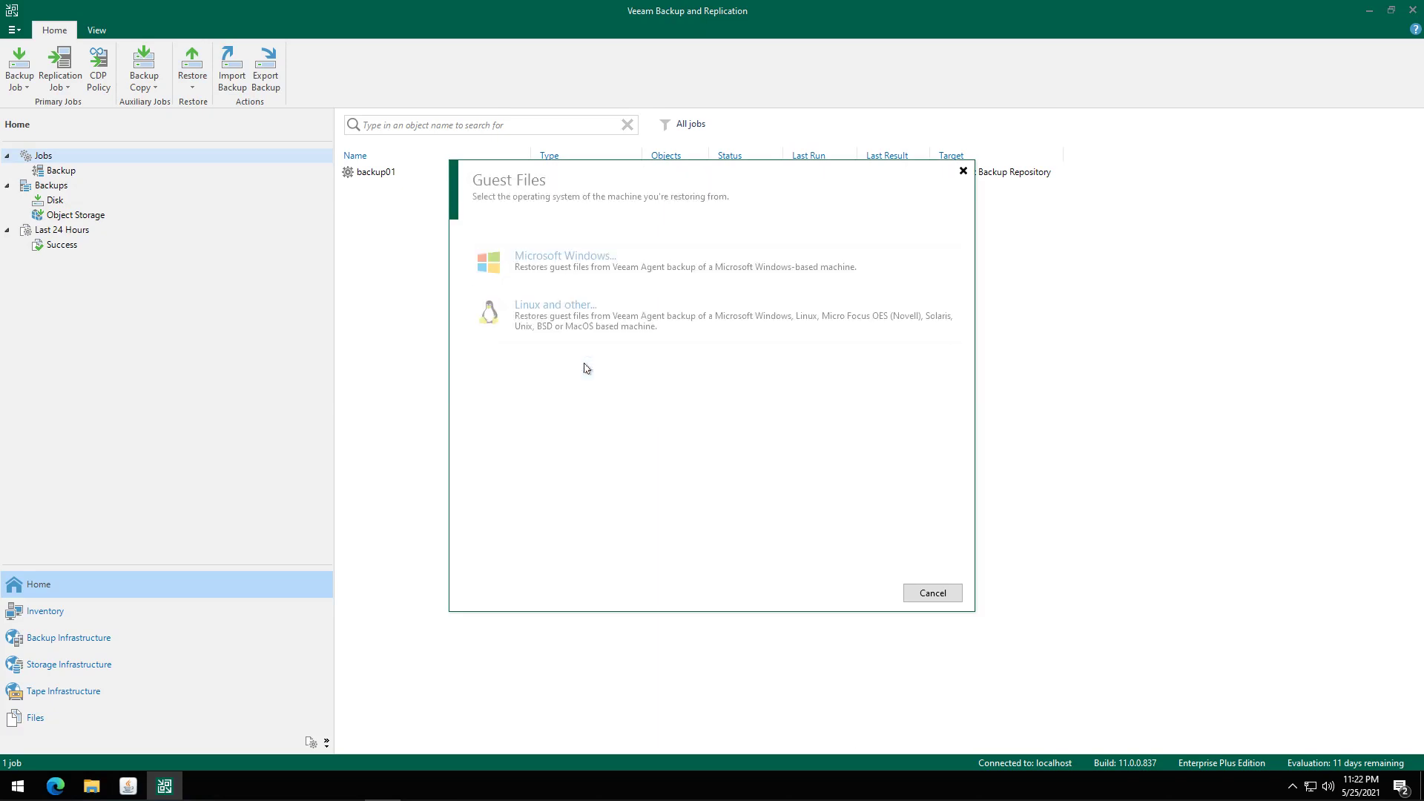
pyautogui.click(586, 264)
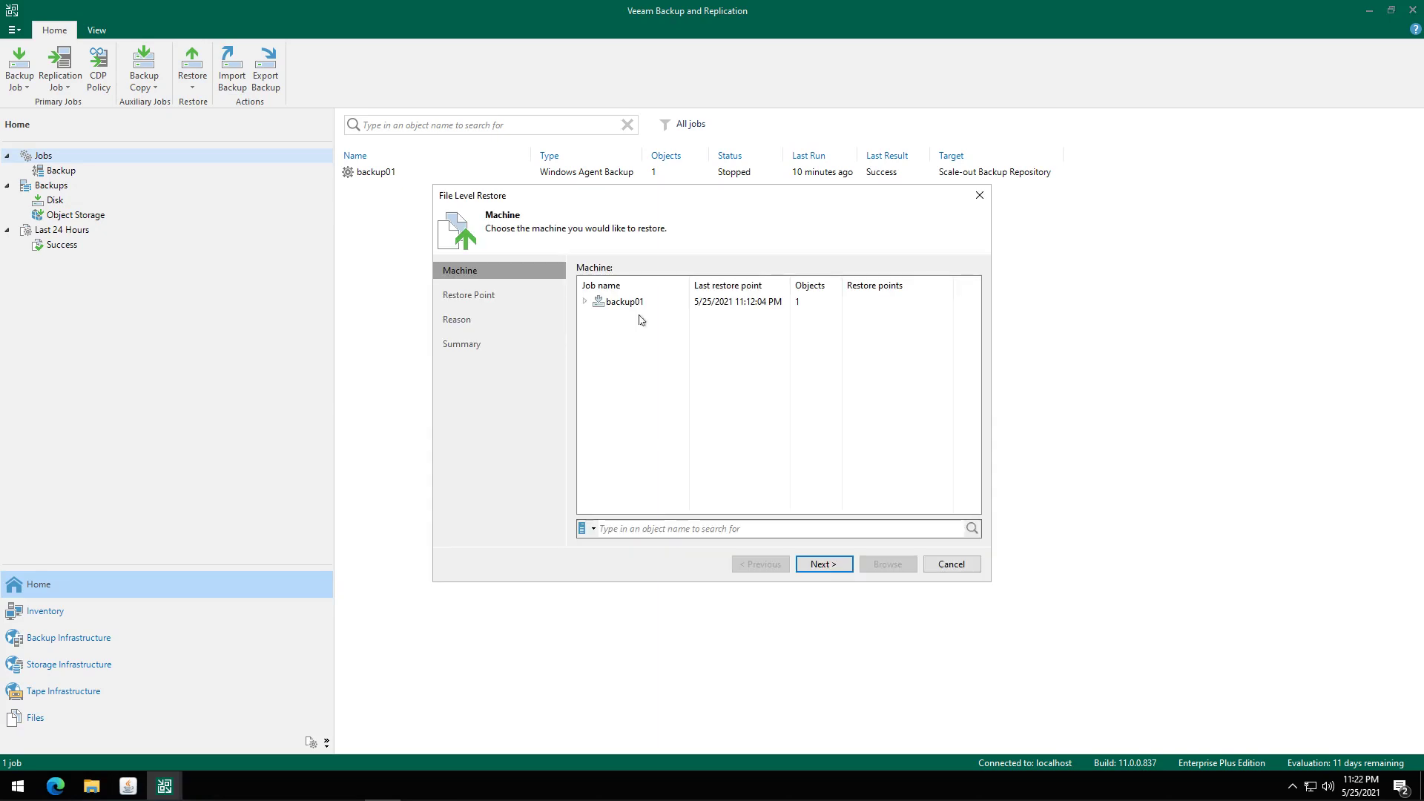
pyautogui.click(640, 303)
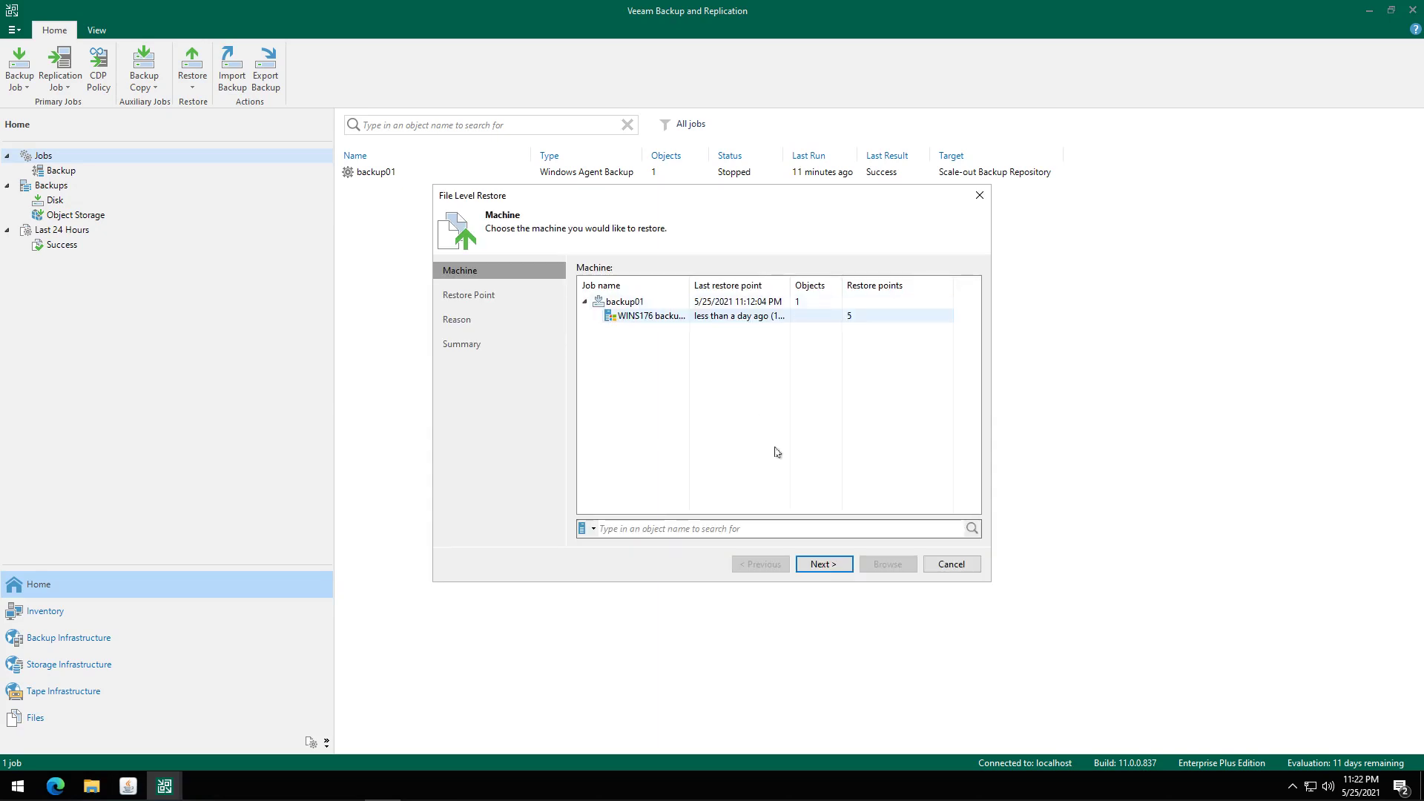
pyautogui.click(652, 317)
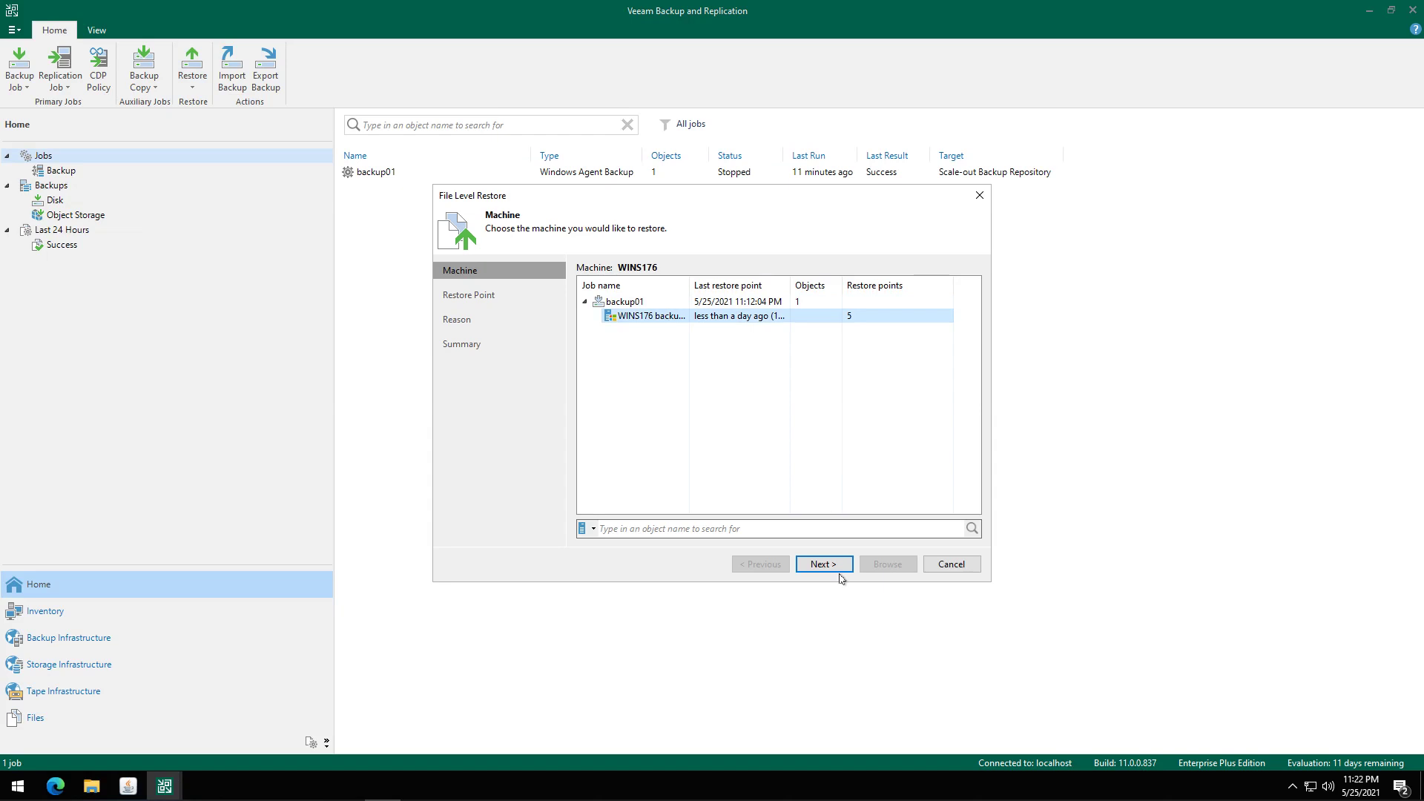
pyautogui.click(834, 567)
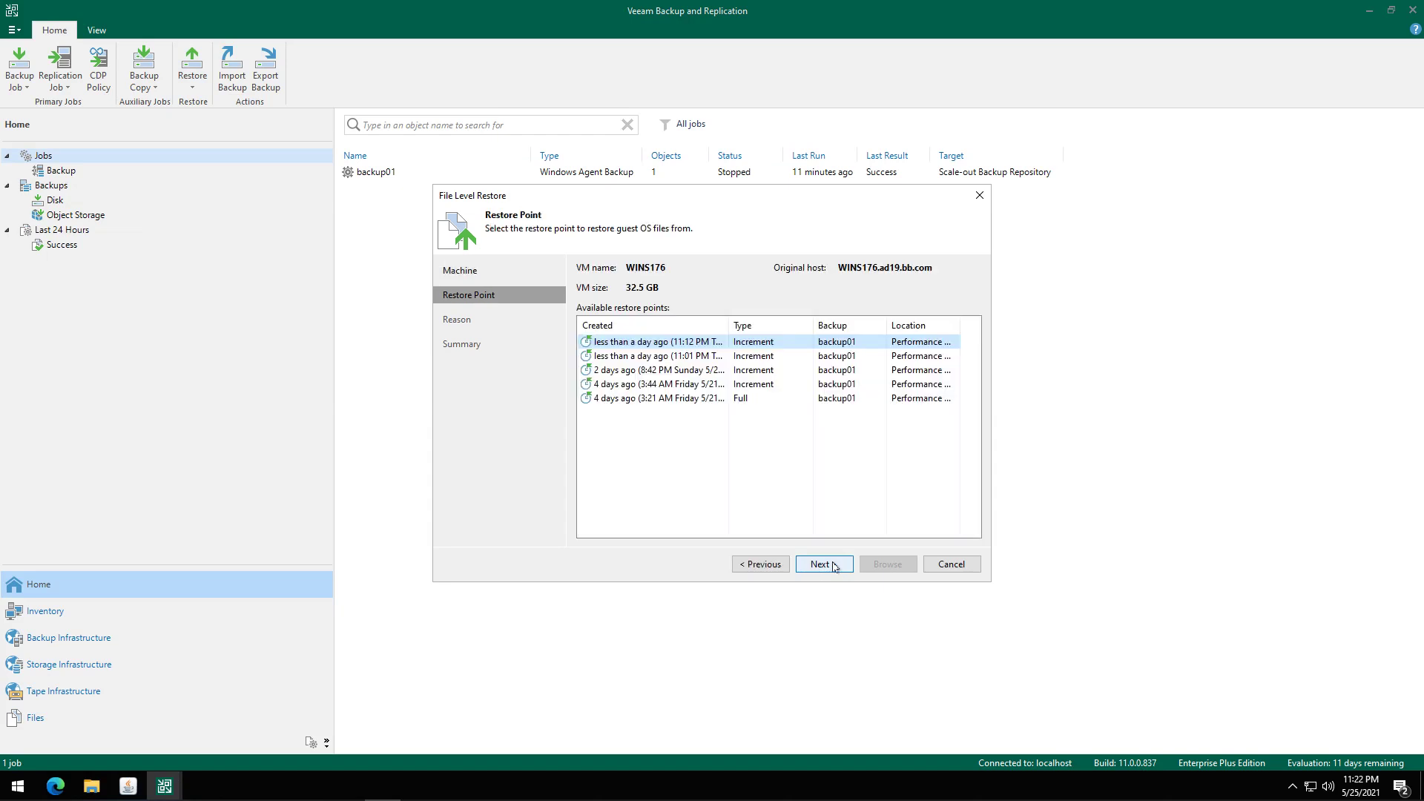
pyautogui.click(833, 566)
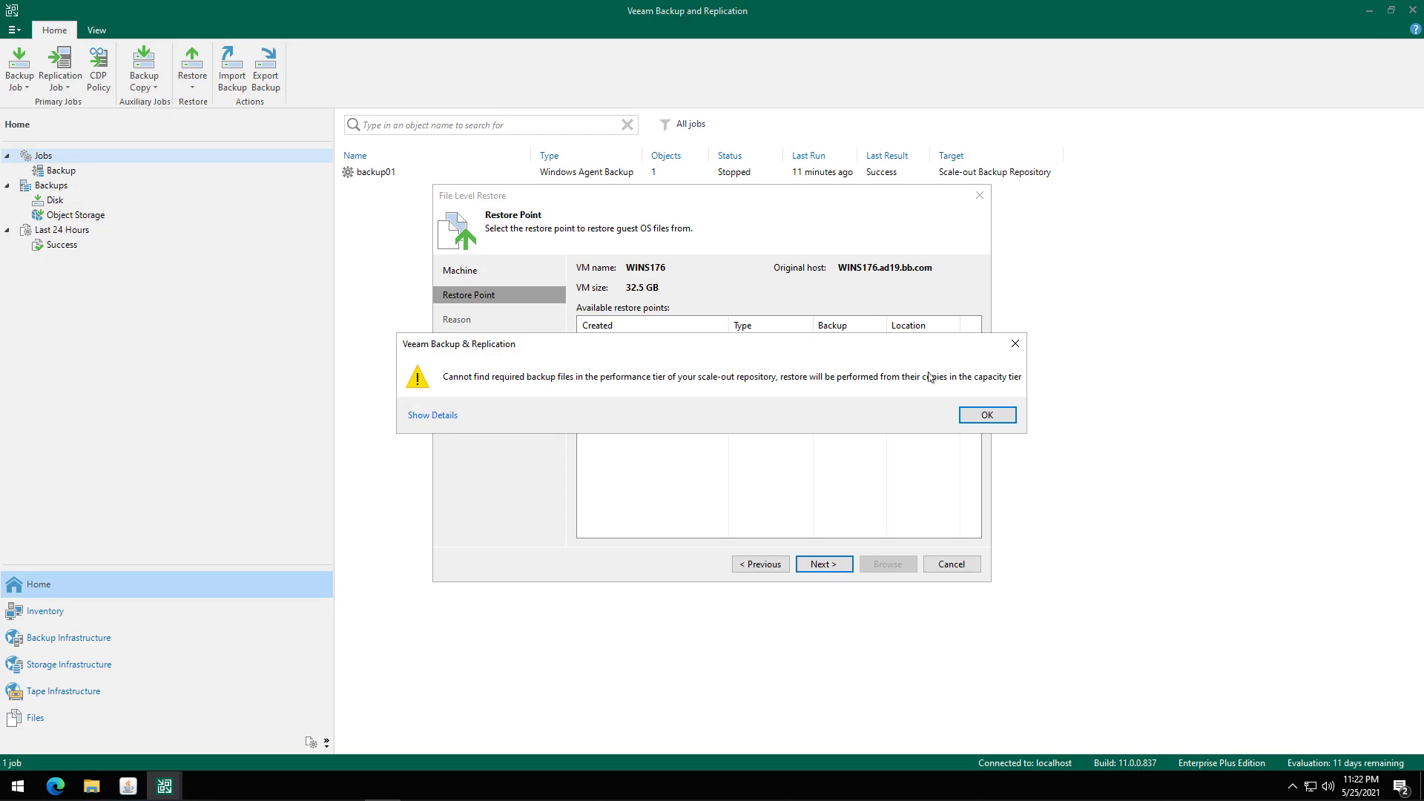
pyautogui.click(987, 416)
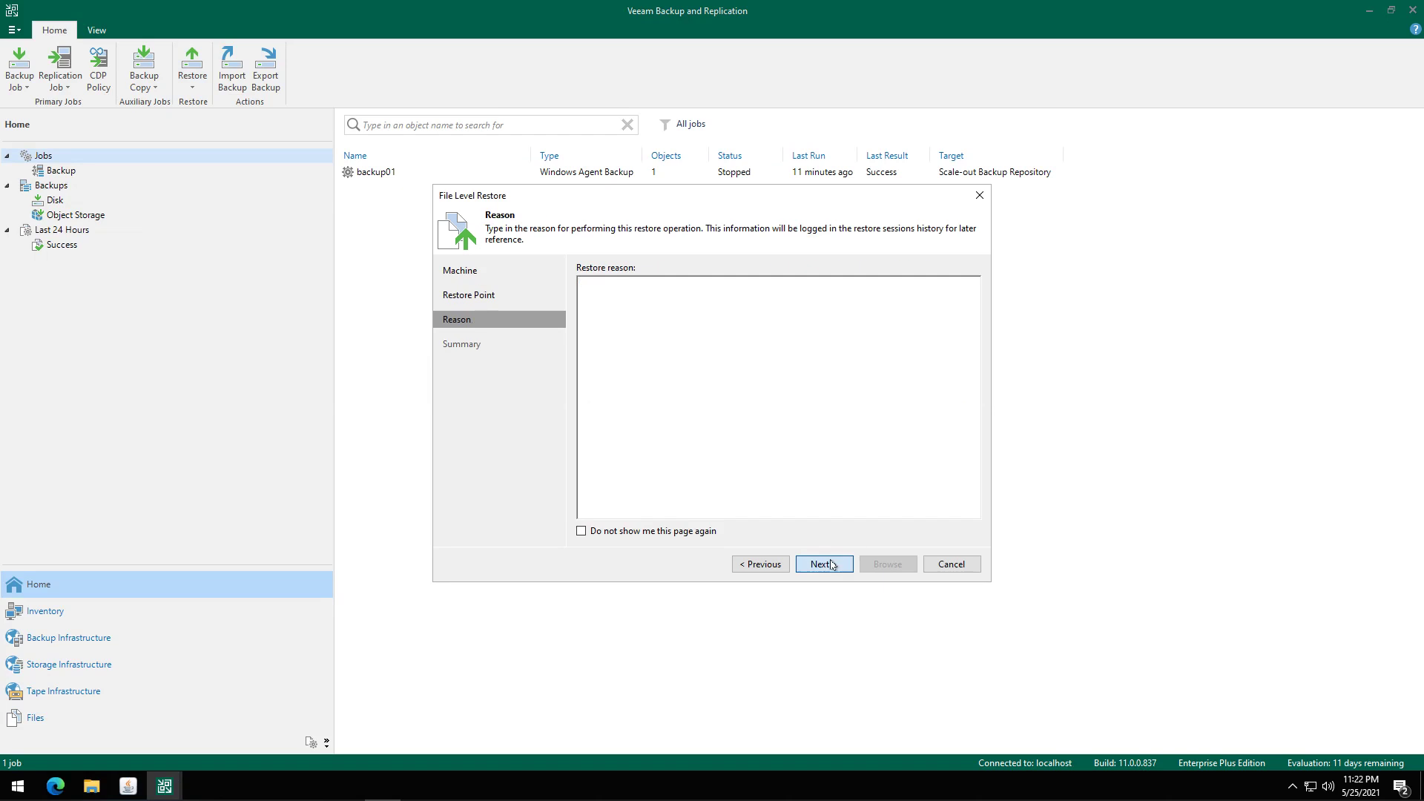
pyautogui.click(838, 564)
pyautogui.click(888, 565)
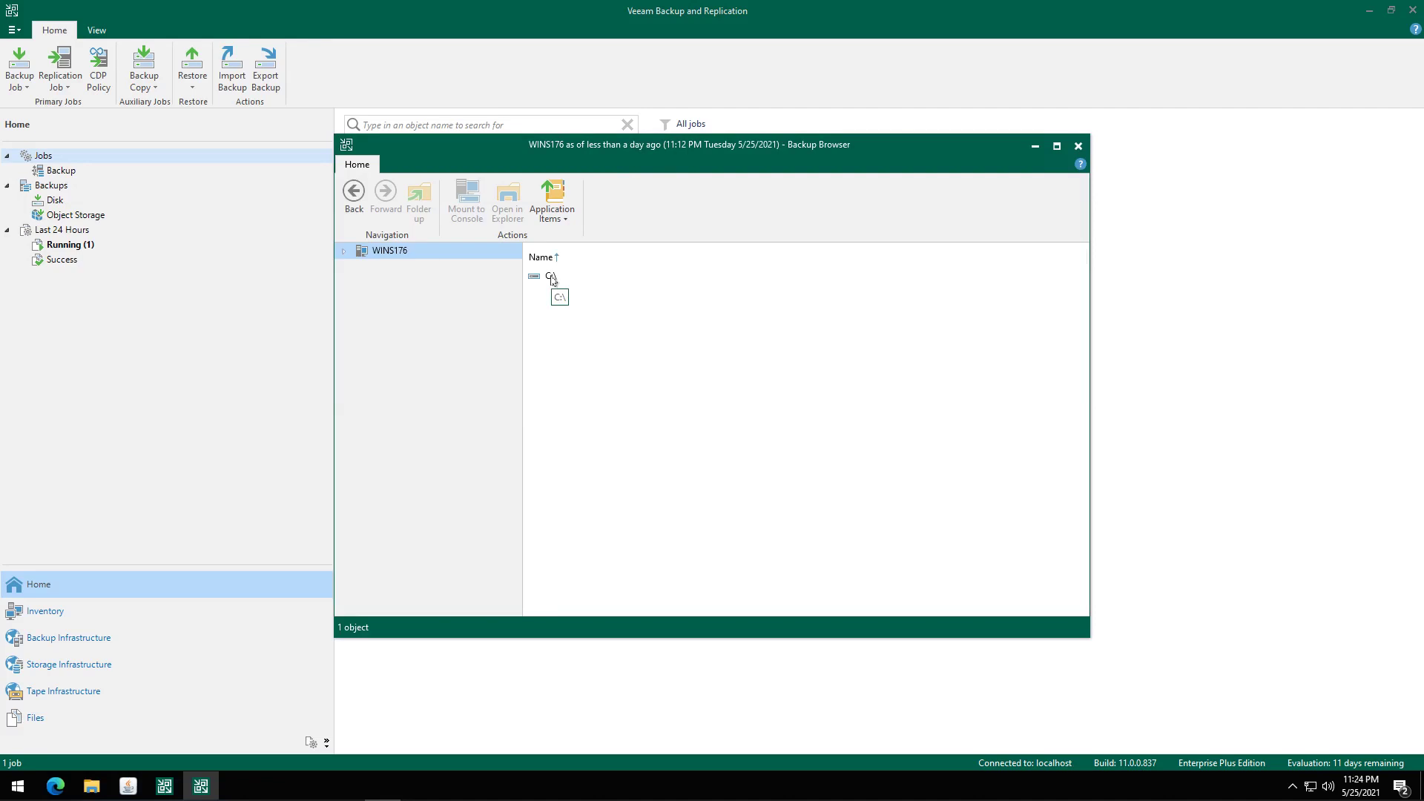
# Open C:\storage01 in the Backup Browser and view My EMA password.txt, which looks encrypted.
pyautogui.doubleClick(552, 280)
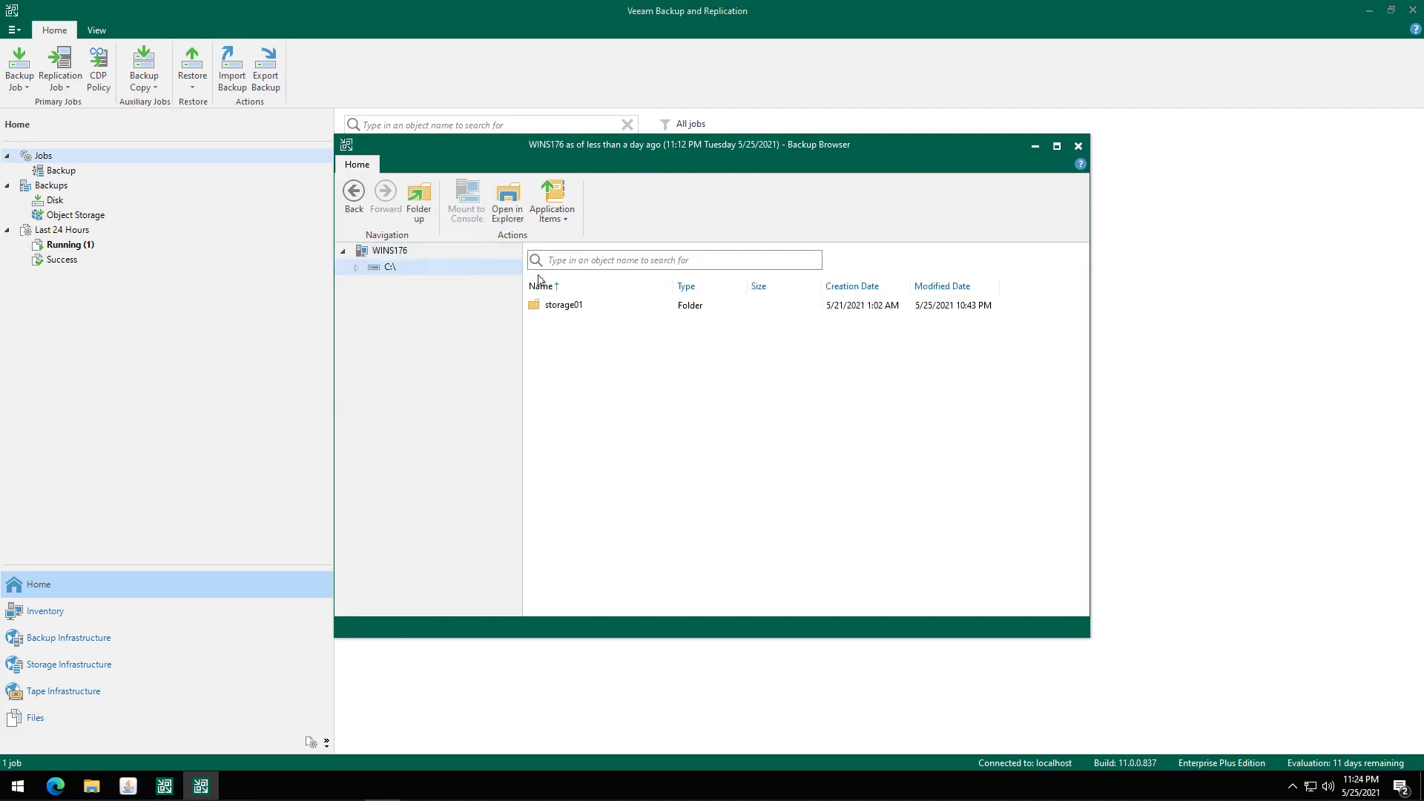
pyautogui.doubleClick(568, 309)
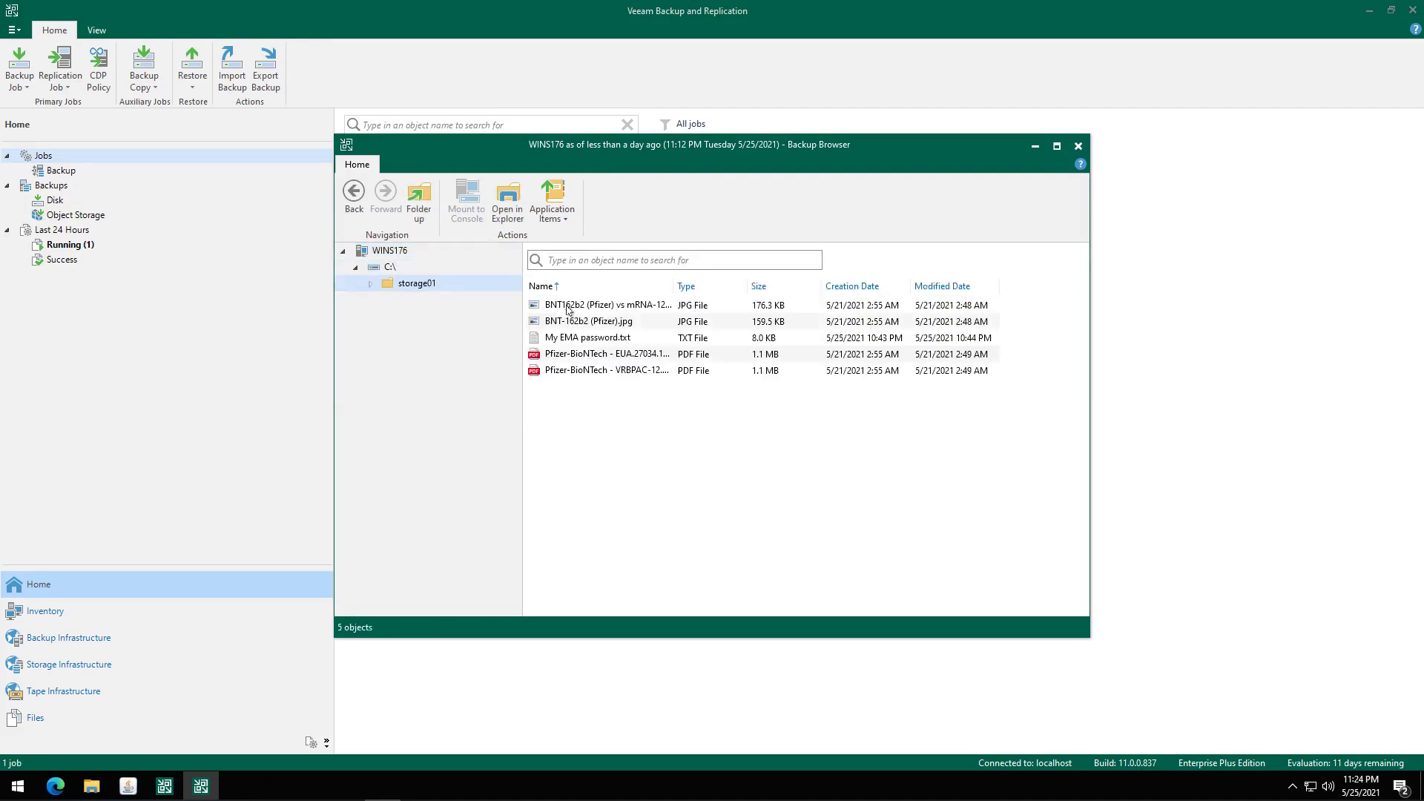
pyautogui.click(595, 373)
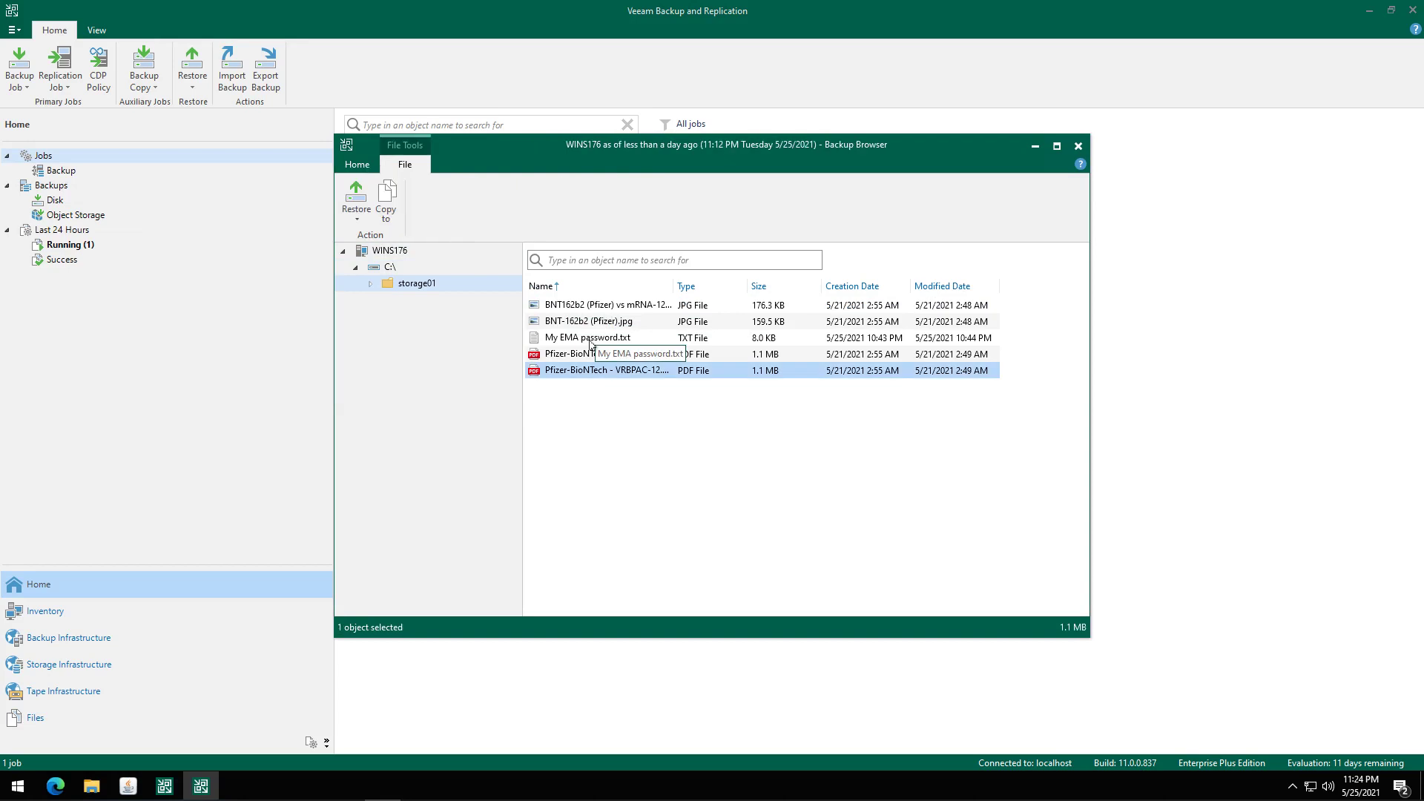
pyautogui.click(591, 341)
pyautogui.doubleClick(592, 339)
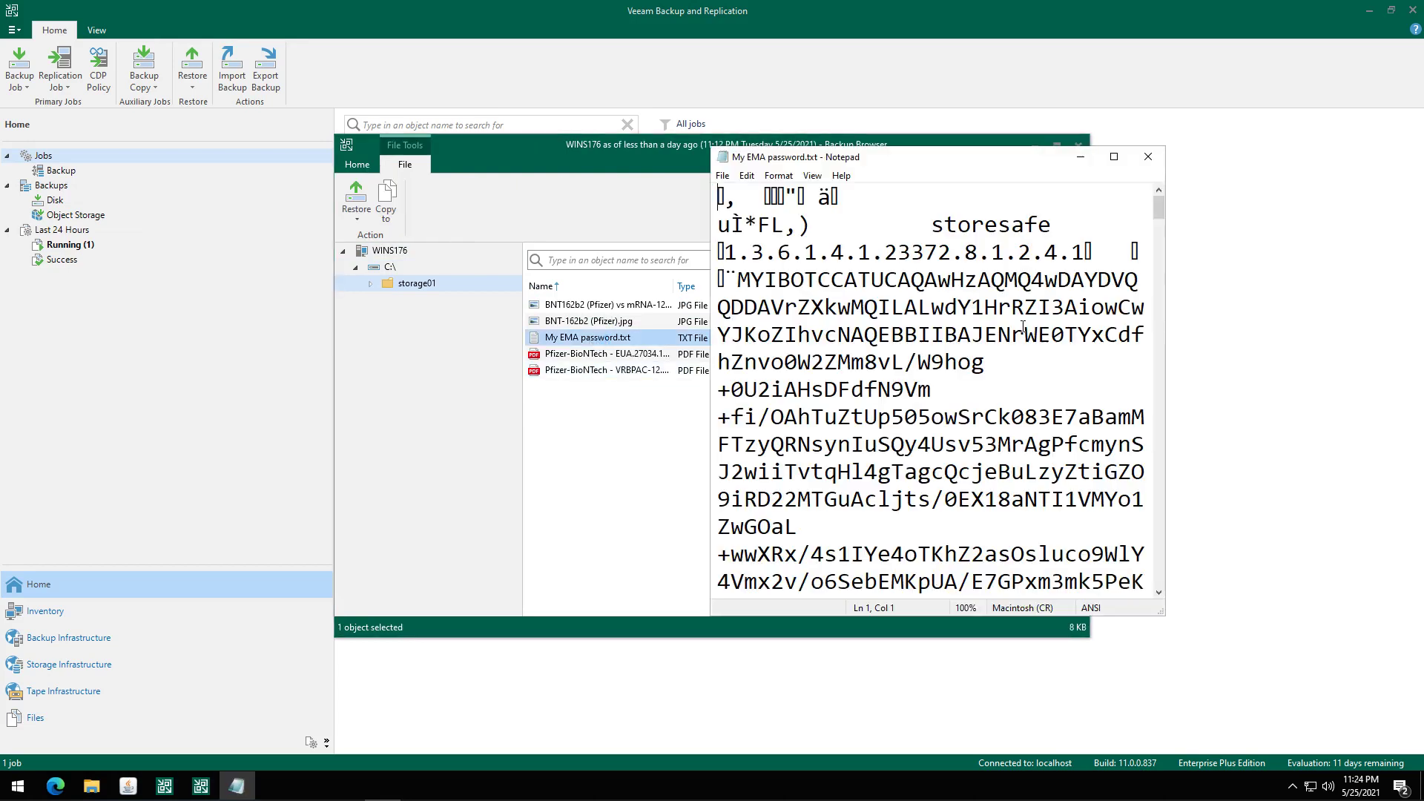
pyautogui.scroll(-1, 1024, 326)
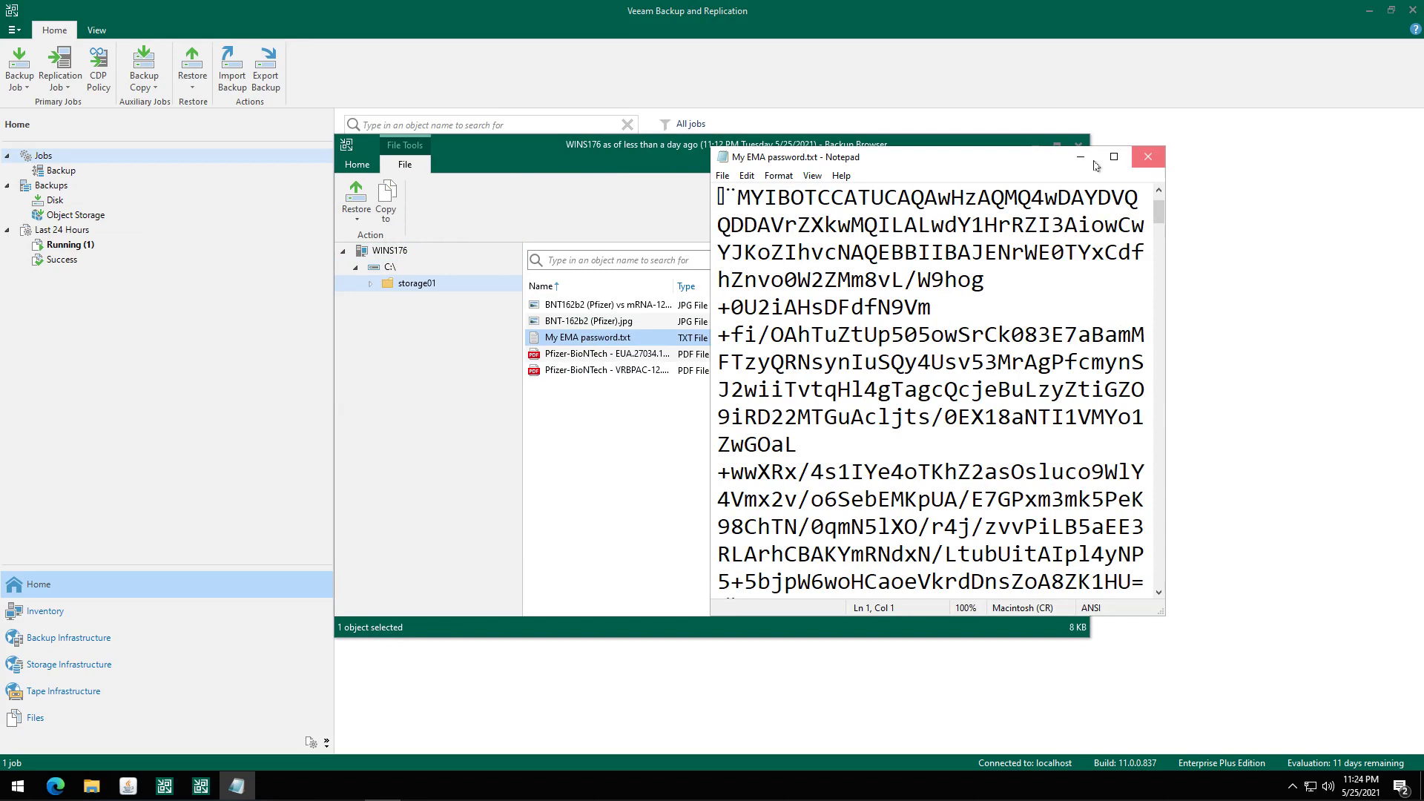
pyautogui.click(1146, 157)
# Select all five storage01 files and restore them to the original machine, keeping existing copies.
pyautogui.click(583, 371)
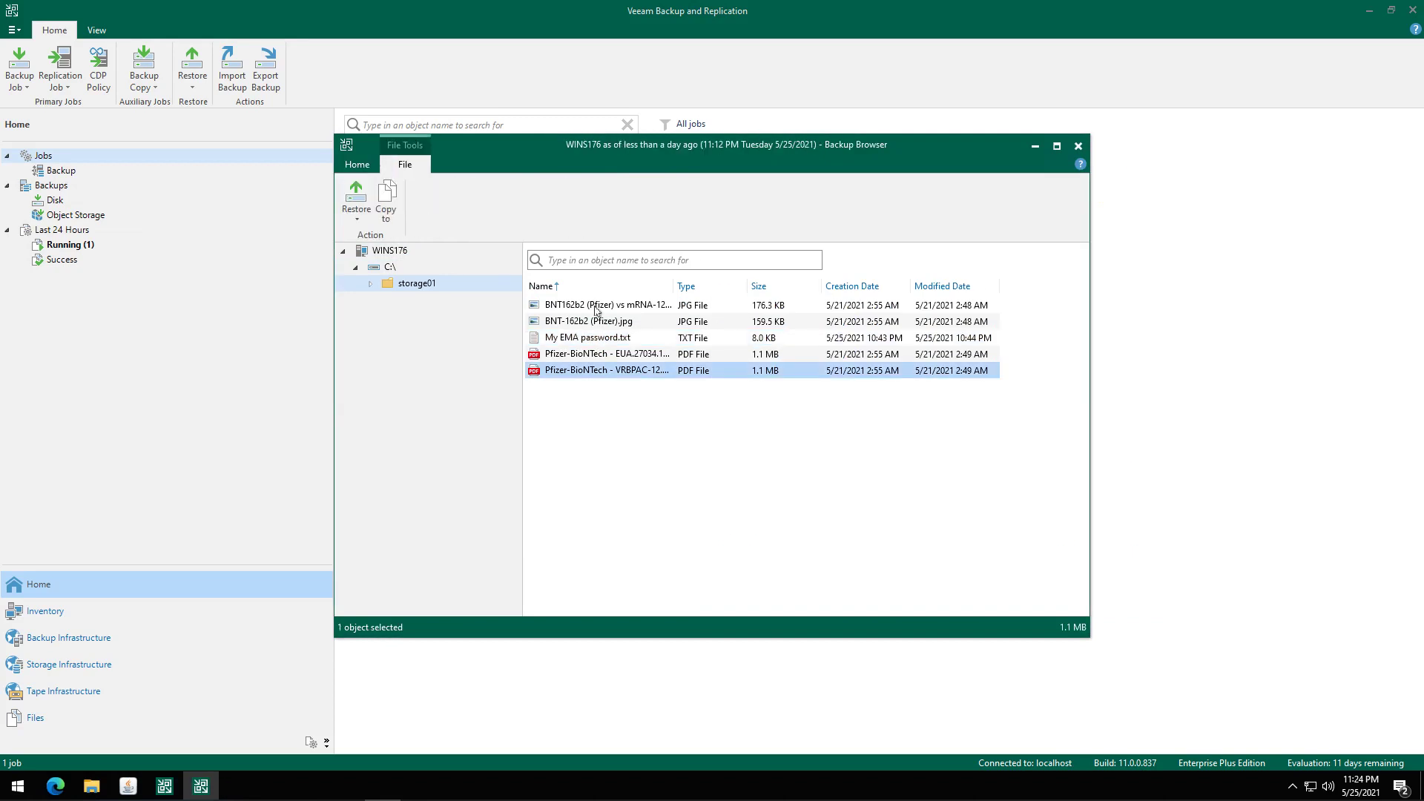
pyautogui.hotkey('ctrl', 'a')
pyautogui.click(356, 214)
pyautogui.click(372, 234)
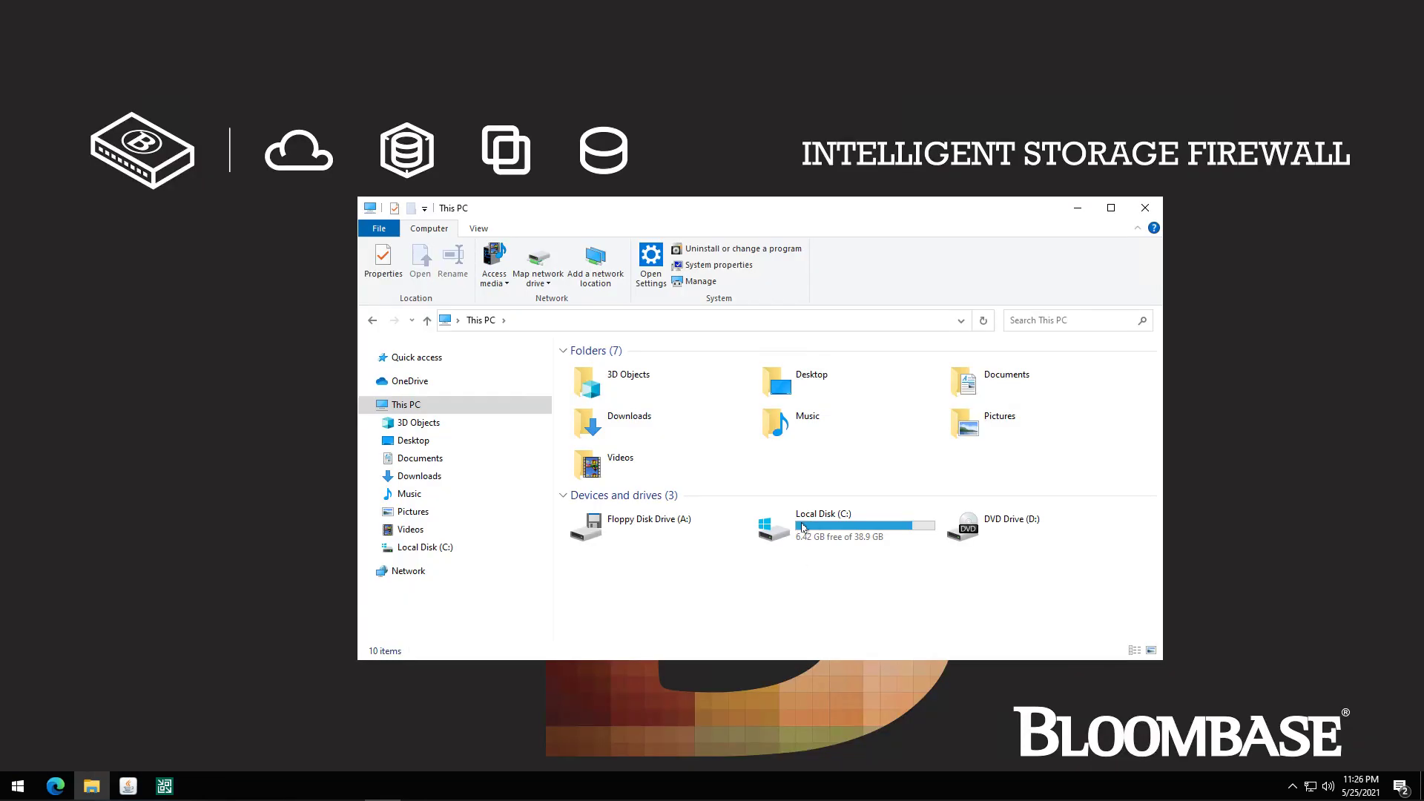
# View the restored C:\storage01\My EMA password.txt as ciphertext, then browse the storage01 (S:) drive.
pyautogui.doubleClick(805, 525)
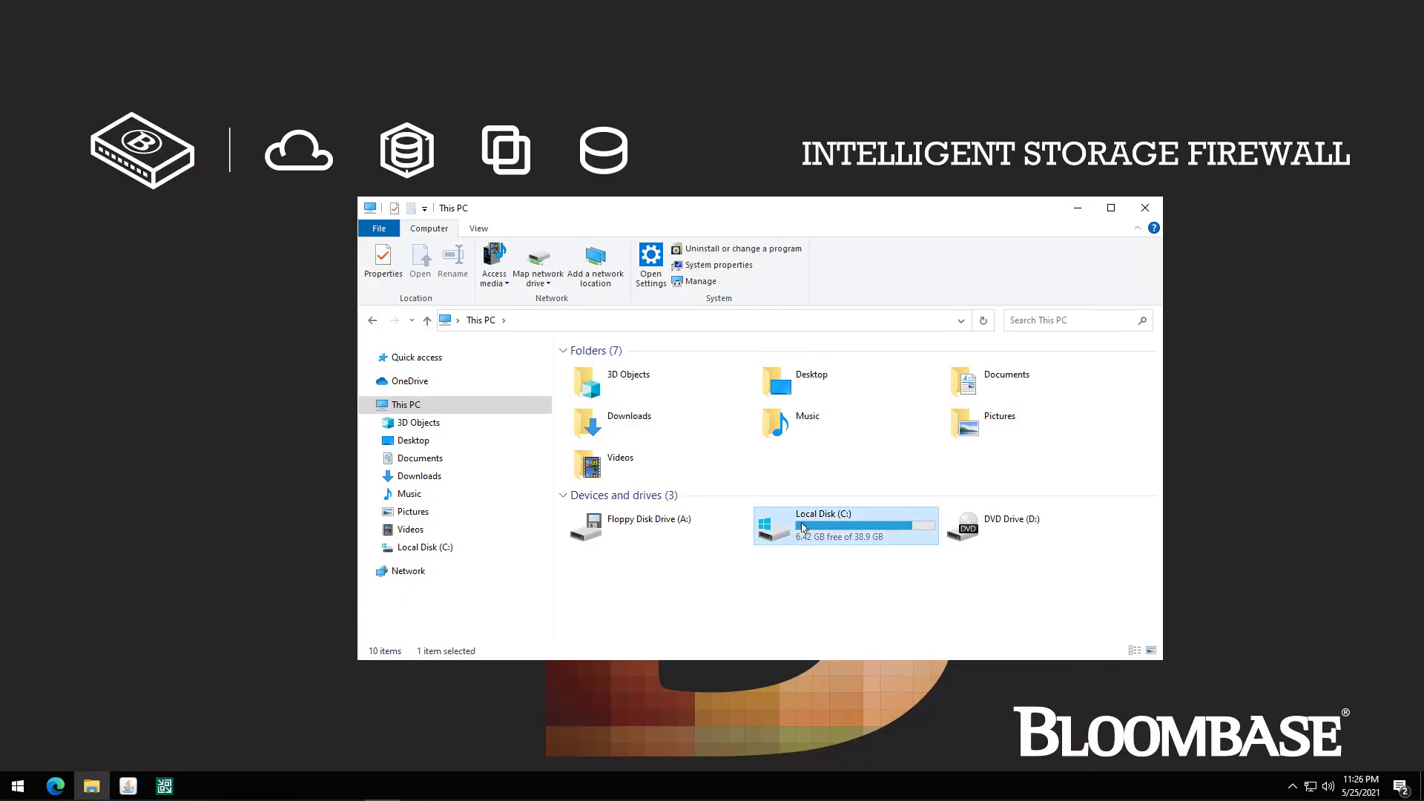
pyautogui.doubleClick(599, 447)
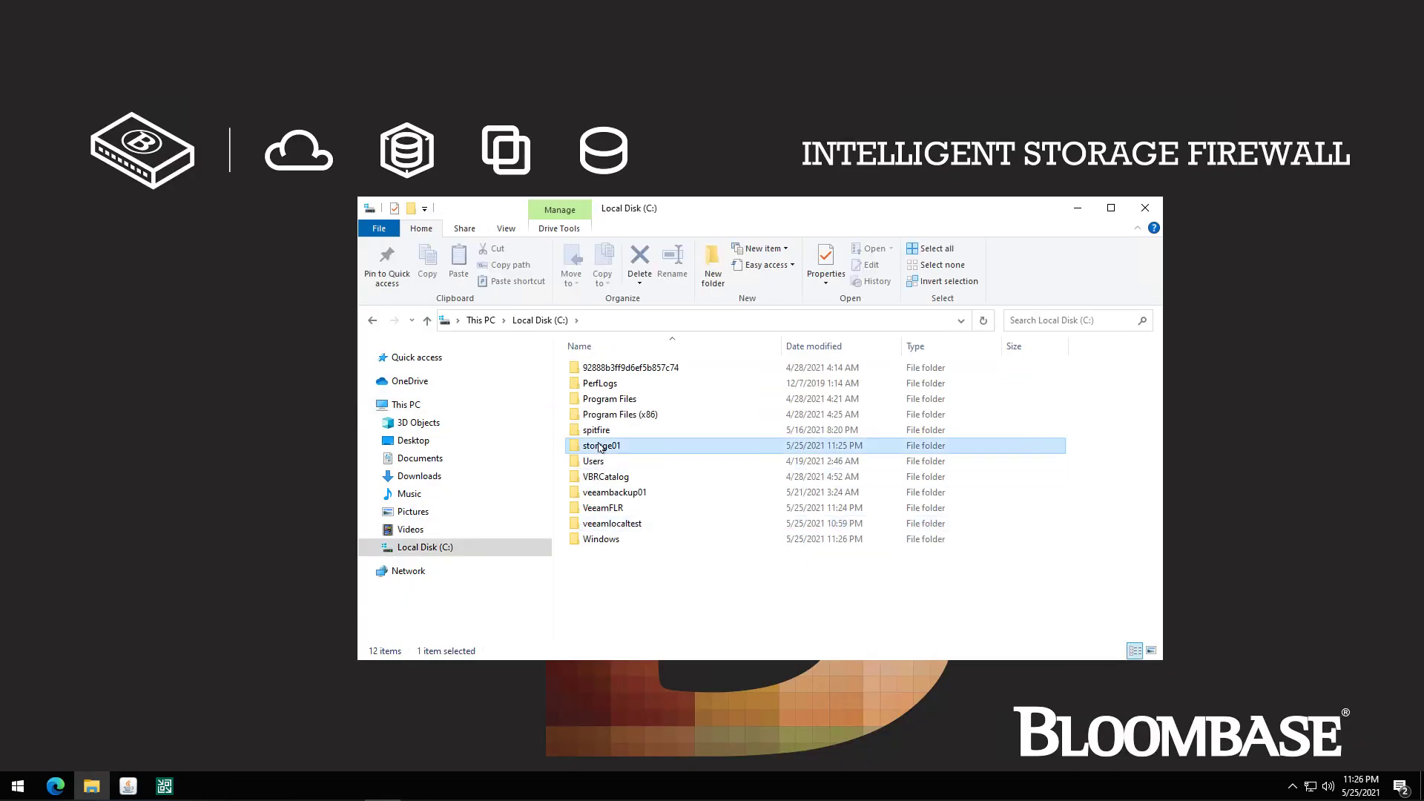
pyautogui.doubleClick(627, 403)
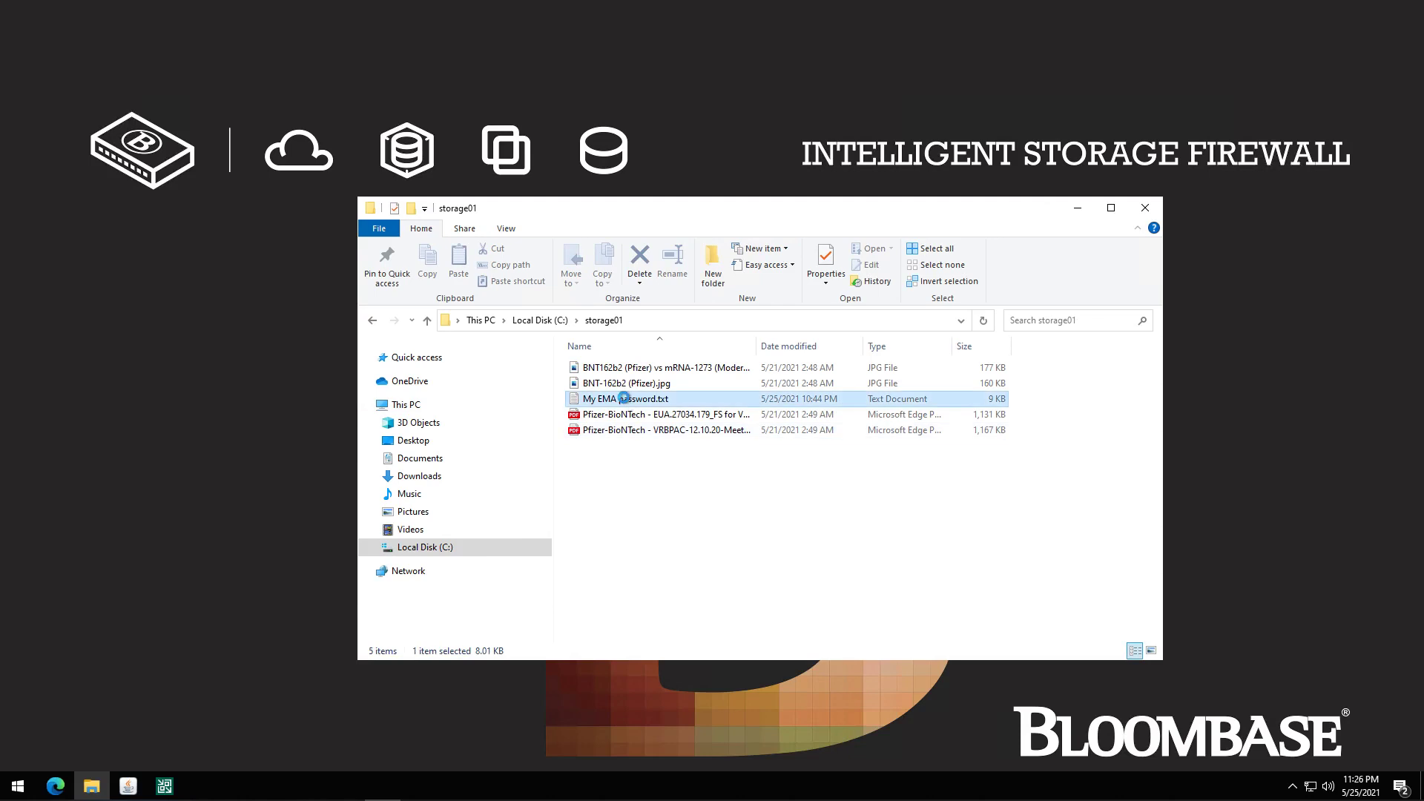
pyautogui.click(932, 466)
pyautogui.scroll(-1, 932, 466)
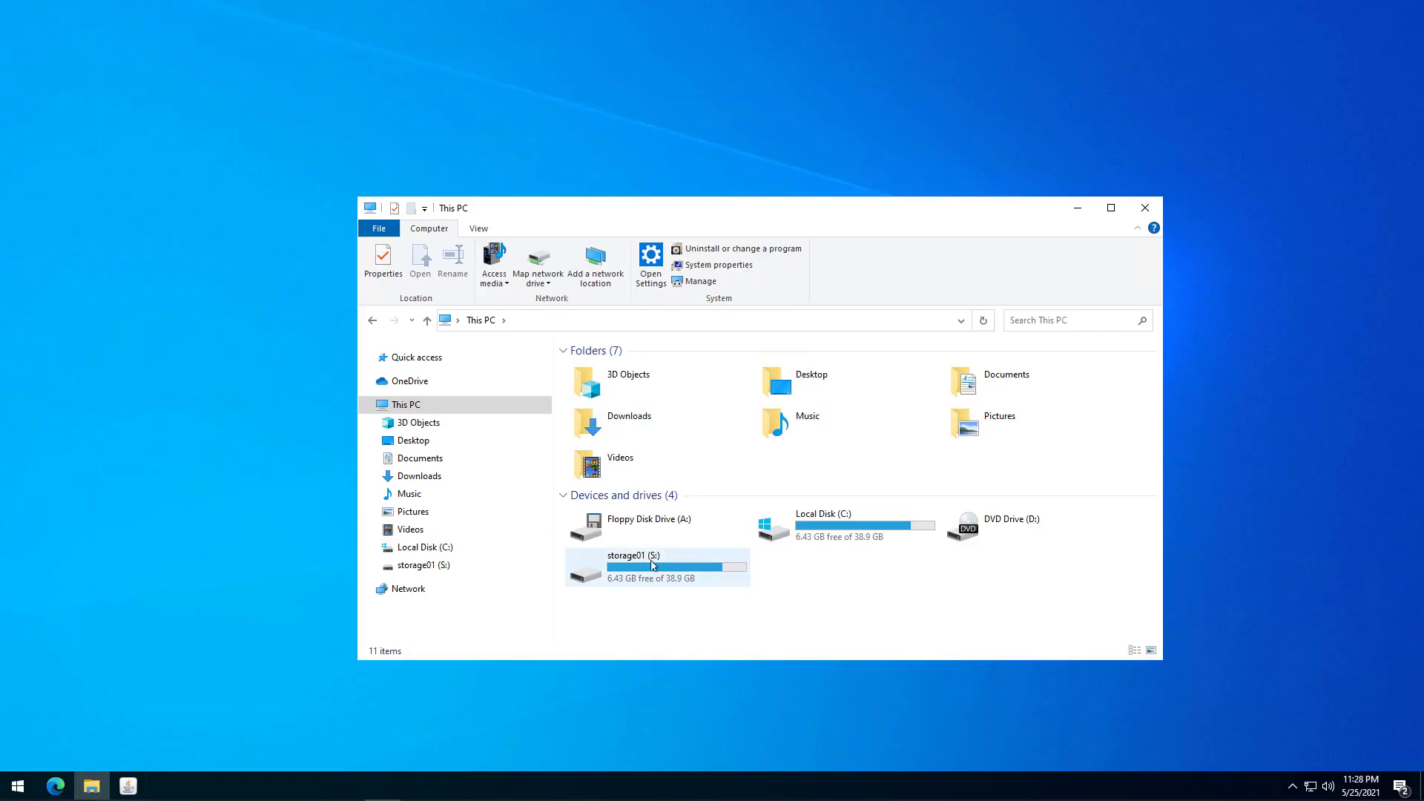
pyautogui.doubleClick(638, 568)
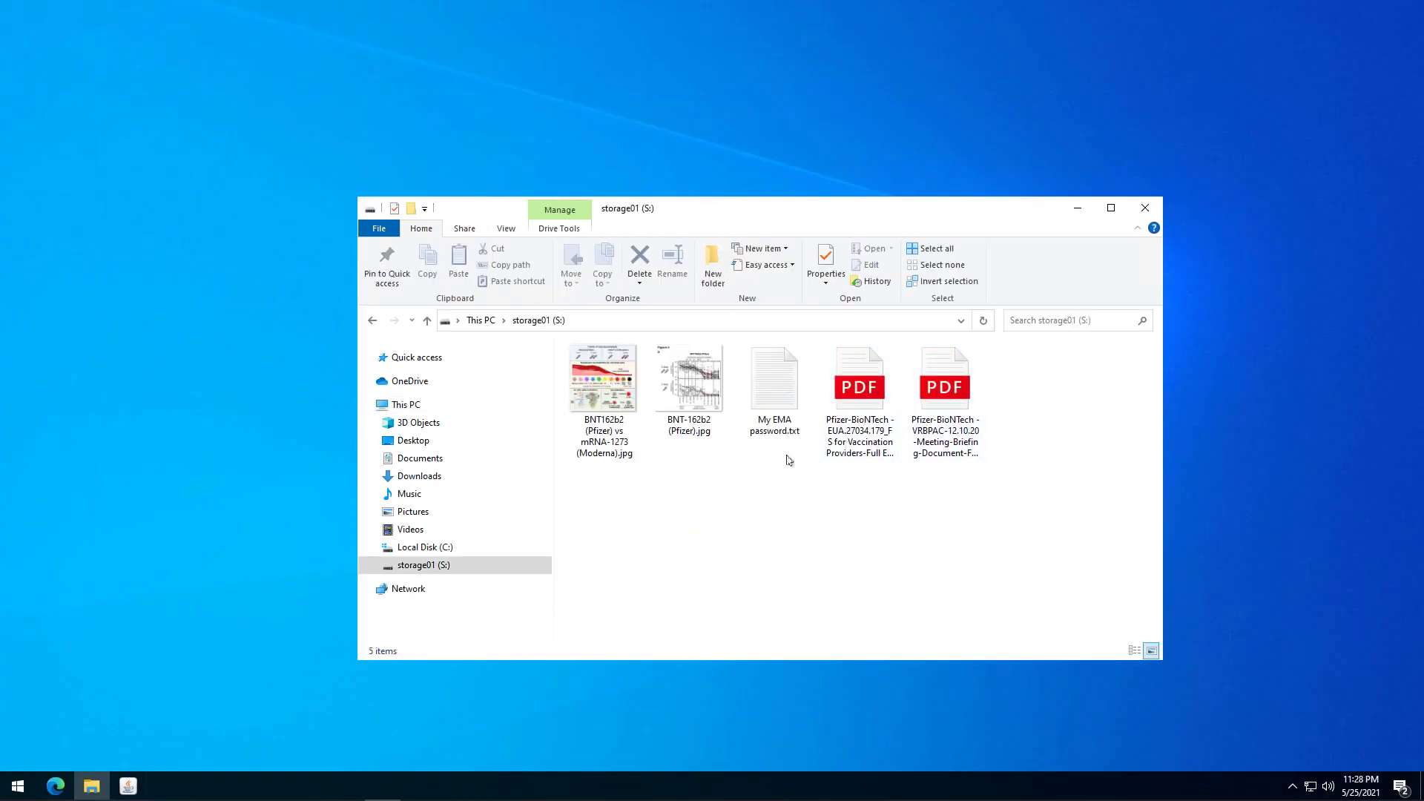
# Open My EMA password.txt from storage01 (S:) in Notepad and select the readable plain-text password line.
pyautogui.doubleClick(778, 390)
pyautogui.click(927, 358)
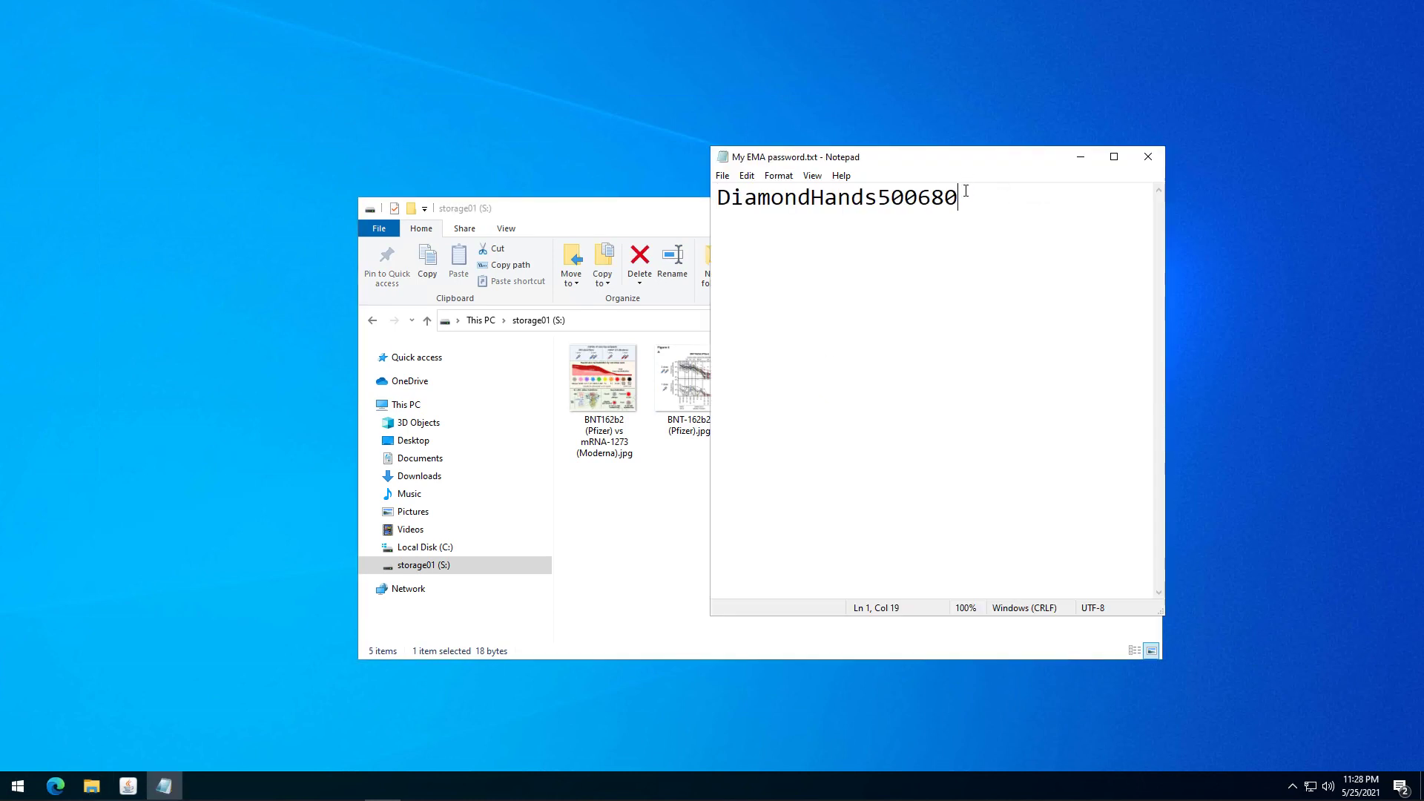
pyautogui.hotkey('shift', 'Home')
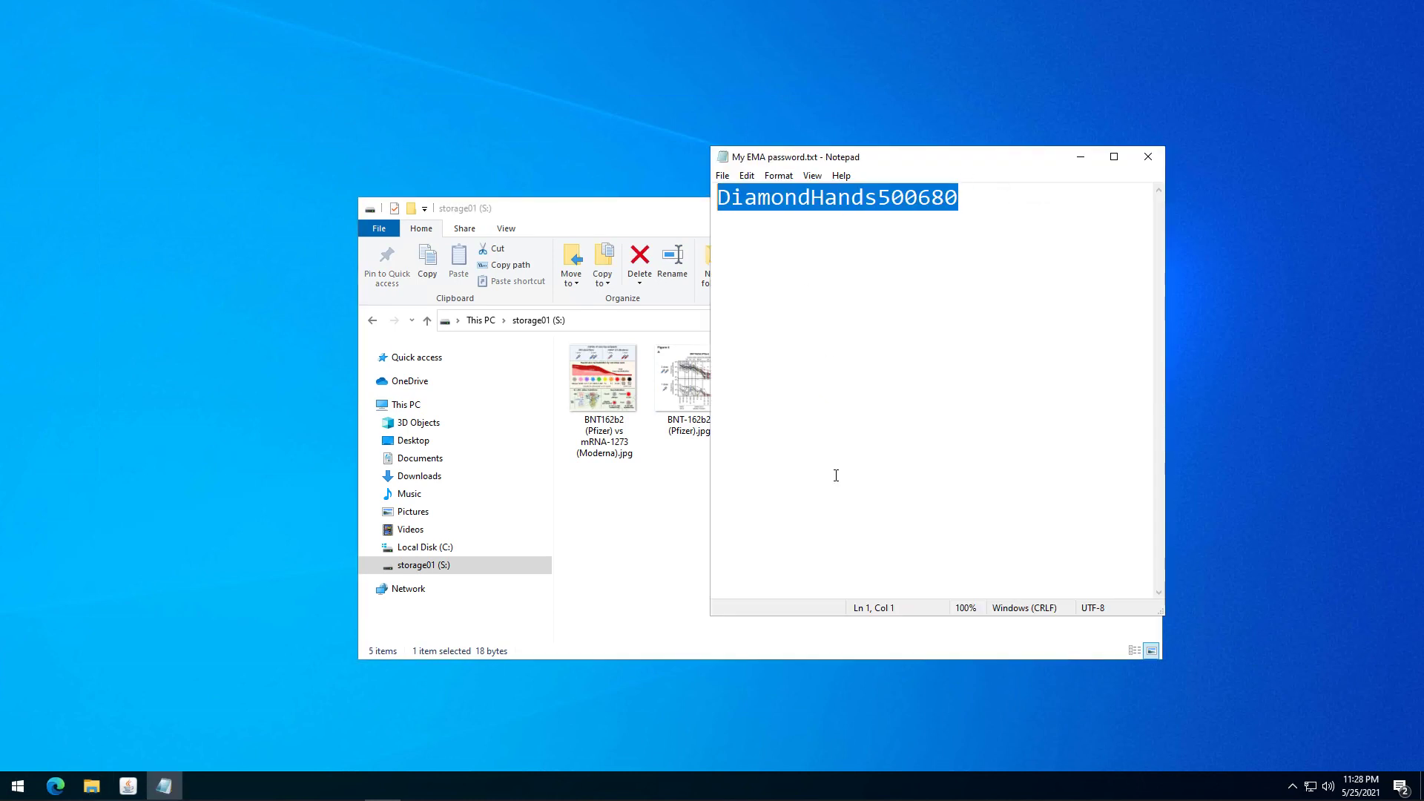